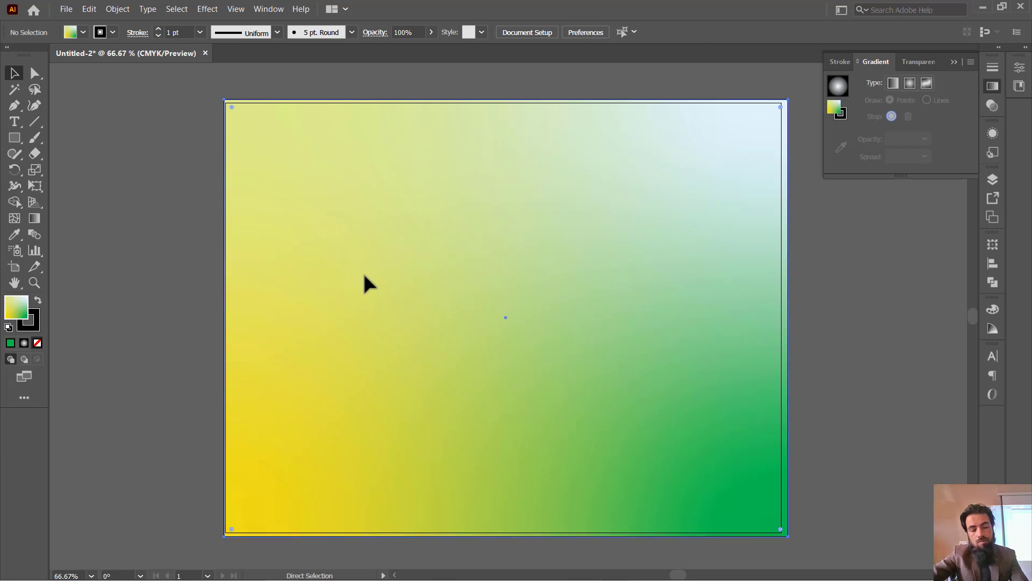
Replace the old background with a new rectangle slightly larger than the artboard, filled with a freeform gradient
key(Delete)
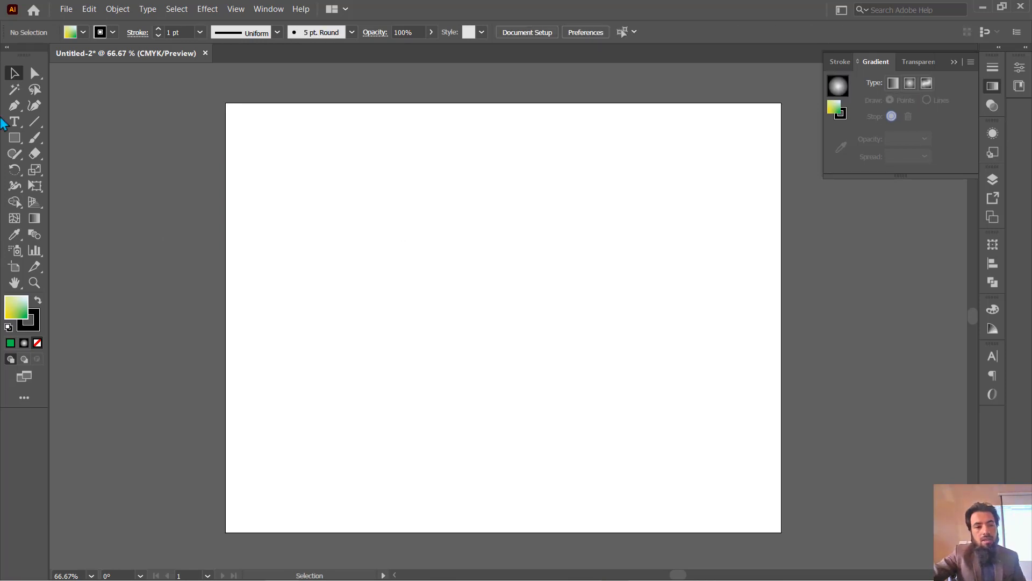
key(m)
drag(221, 99, 787, 537)
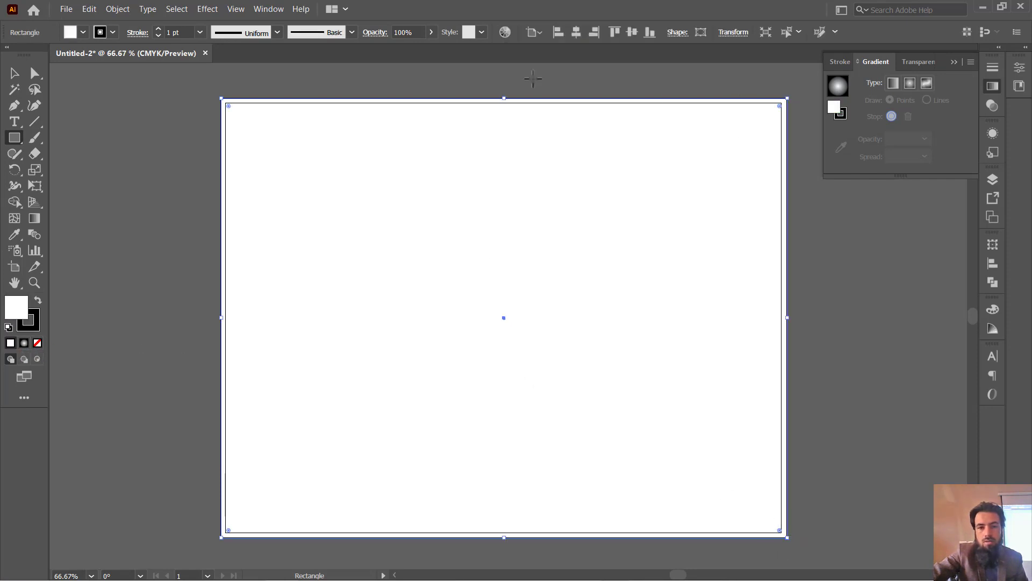
click(927, 82)
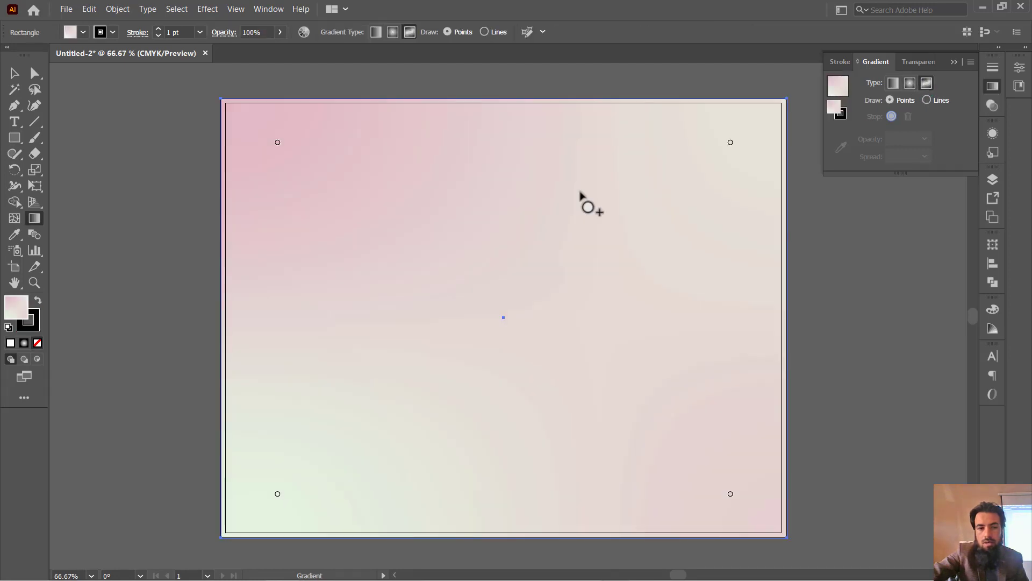
Color the upper-left gradient stop bright yellow with C 7.06, M 0, Y 95.29 and K 0
click(278, 143)
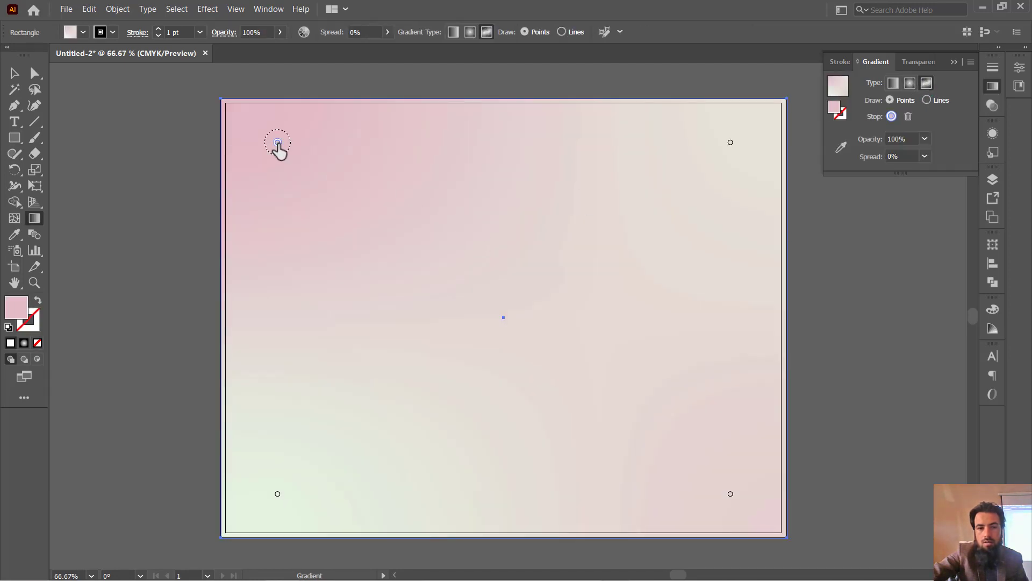
double_click(277, 143)
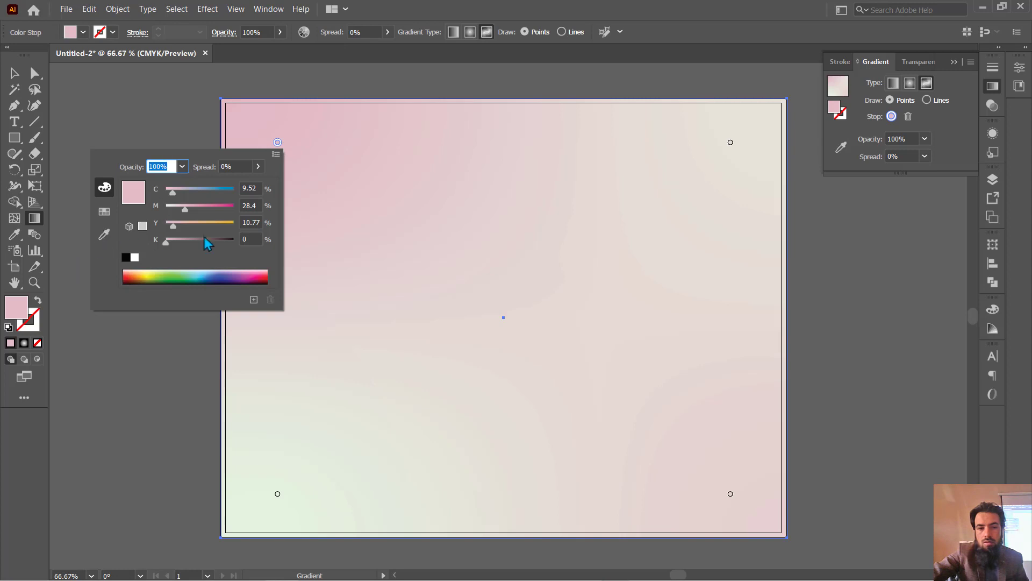
drag(220, 227, 227, 226)
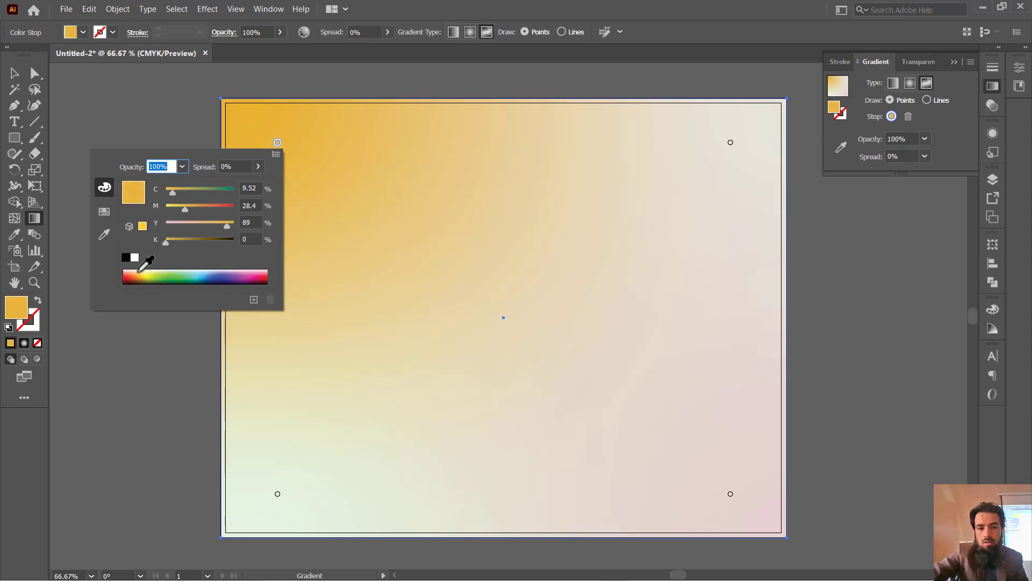
click(151, 274)
click(151, 273)
click(155, 271)
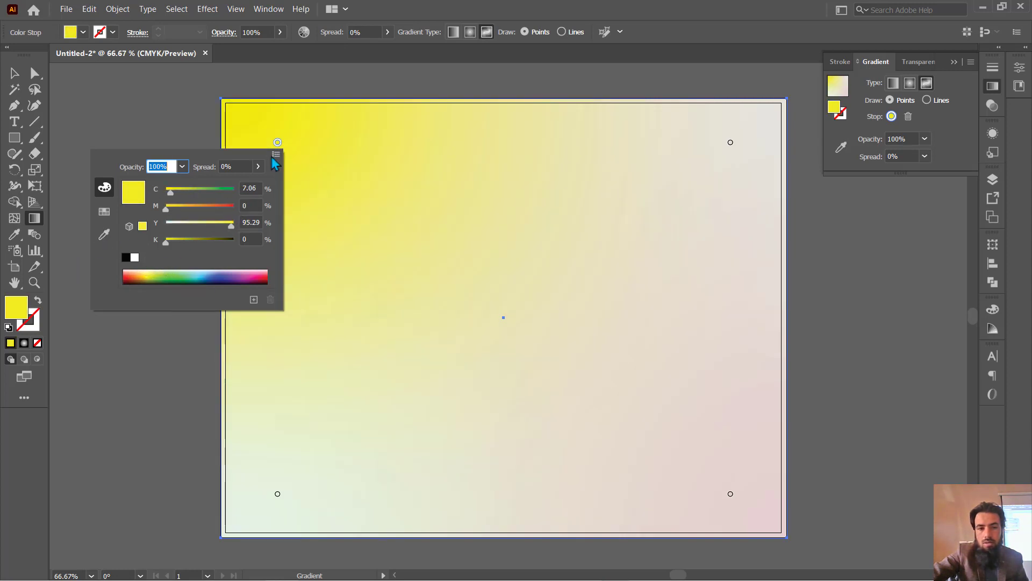
key(Escape)
Color the lower-left gradient stop bright yellow and set the upper-right stop's yellow value to 33%
double_click(278, 493)
drag(174, 404, 245, 405)
key(Escape)
double_click(730, 142)
drag(625, 226, 644, 225)
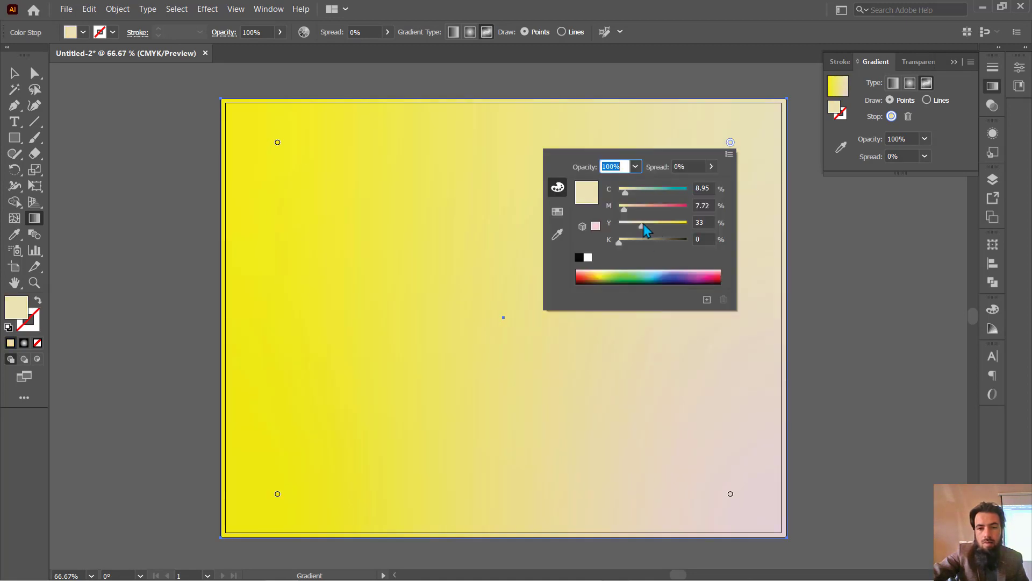
Color the lower-right gradient stop green
double_click(730, 494)
click(617, 453)
click(863, 319)
Soften the upper-left gradient stop by setting its yellow value to 72%, and deselect the background
double_click(278, 143)
drag(231, 226, 215, 225)
click(75, 161)
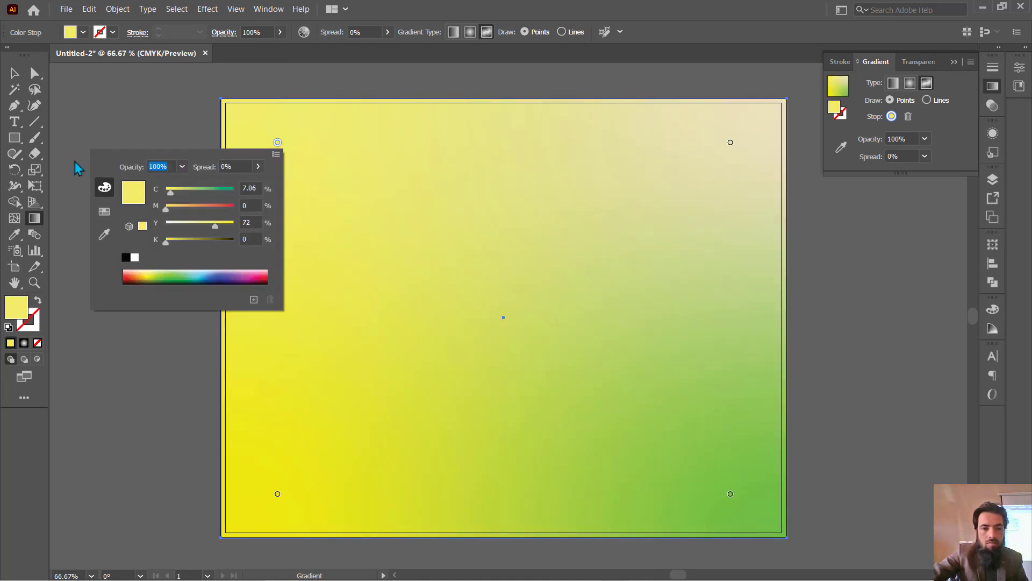
key(v)
key(ctrl+shift+a)
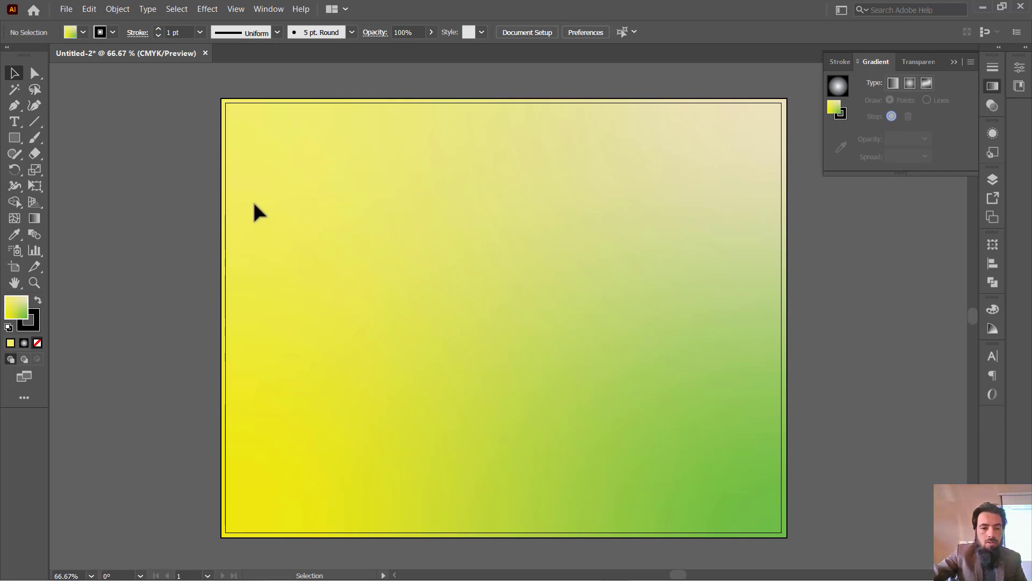
Draw a white square near the middle of the artboard and rotate it 45° into a diamond
click(15, 137)
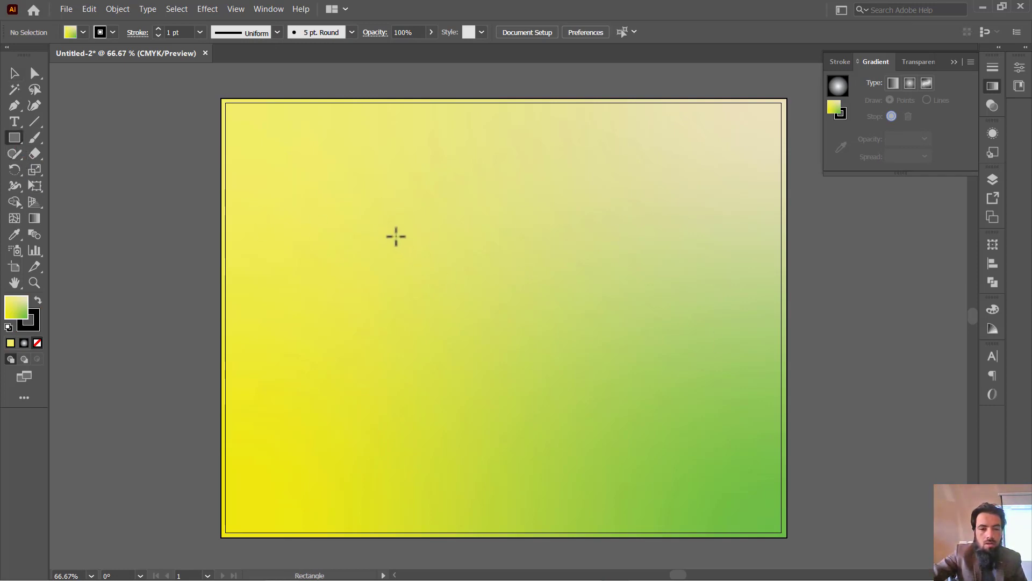
drag(396, 236, 628, 433)
key(v)
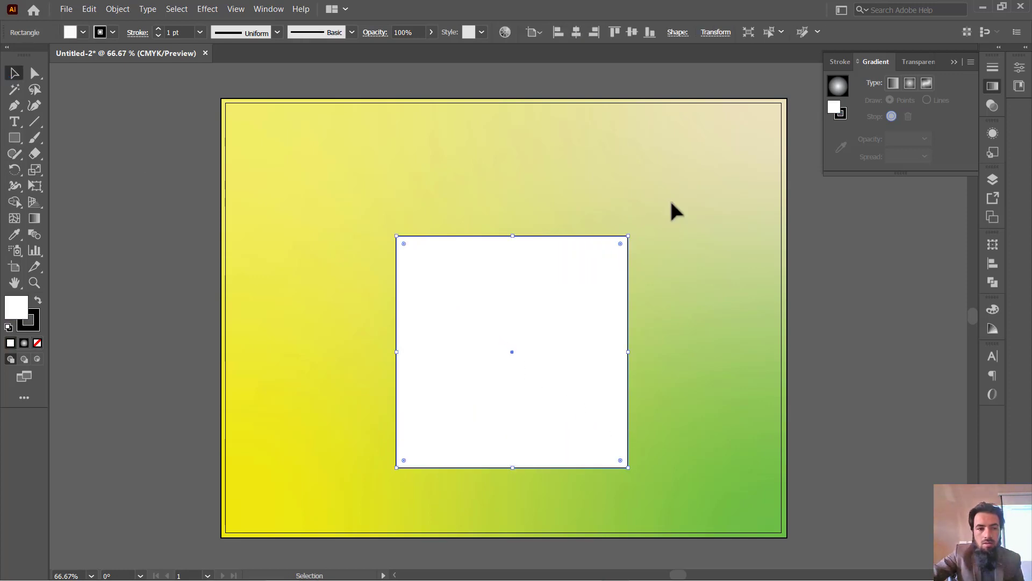
drag(627, 231, 525, 201)
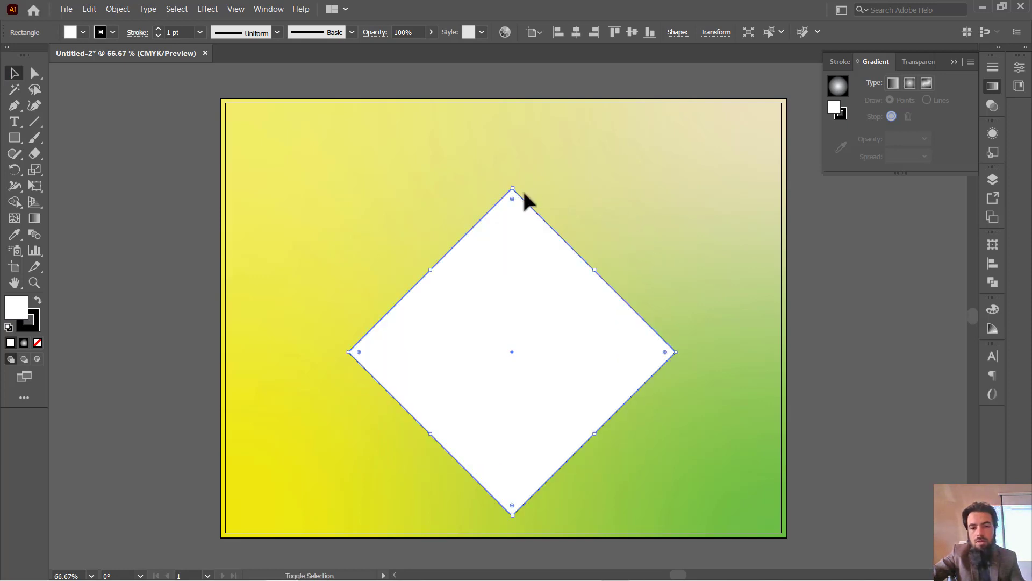
Pull the diamond's top anchor point straight up to about Y 2 pt, near the artboard's upper edge
click(36, 73)
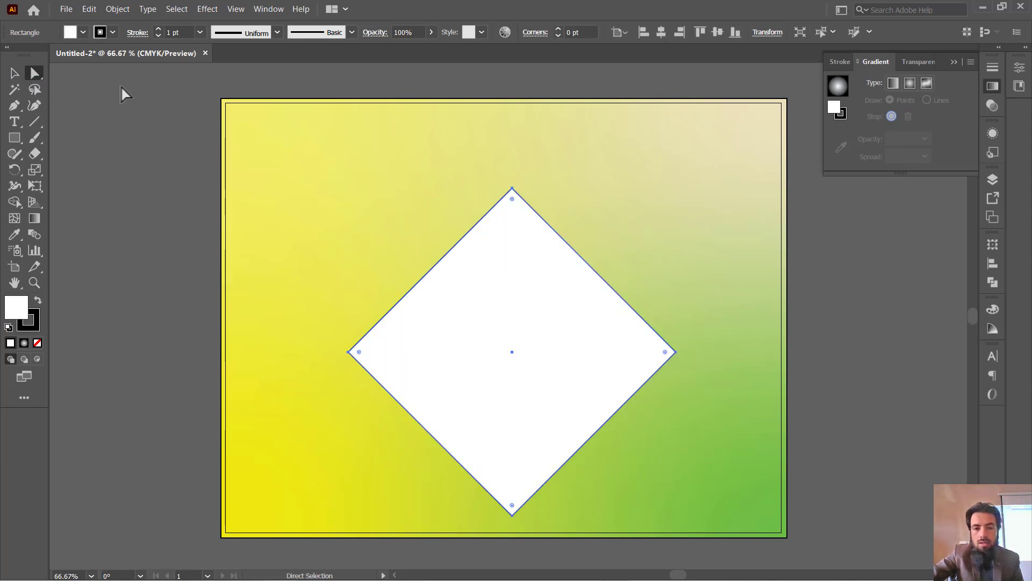
click(513, 189)
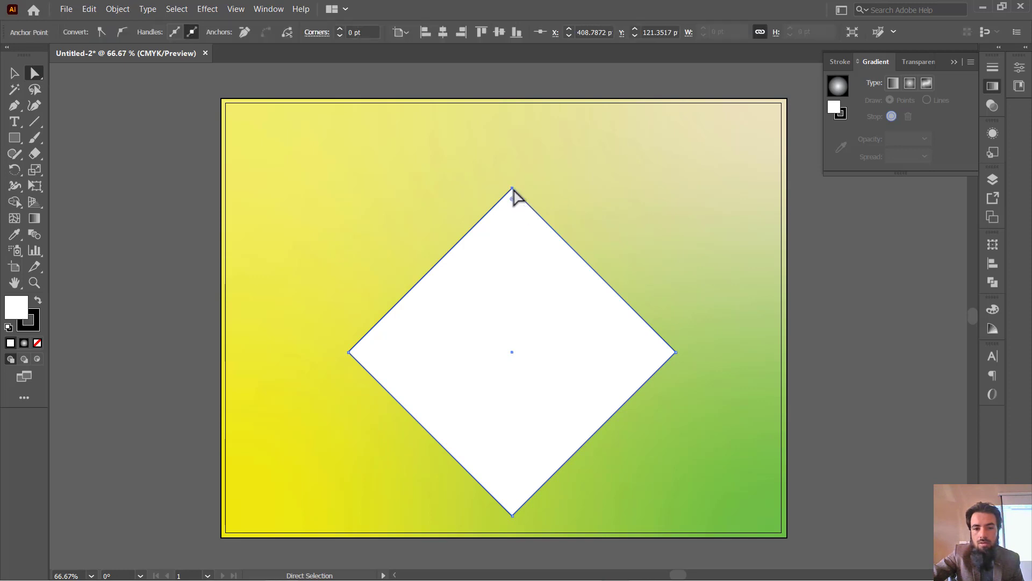
drag(513, 189, 511, 104)
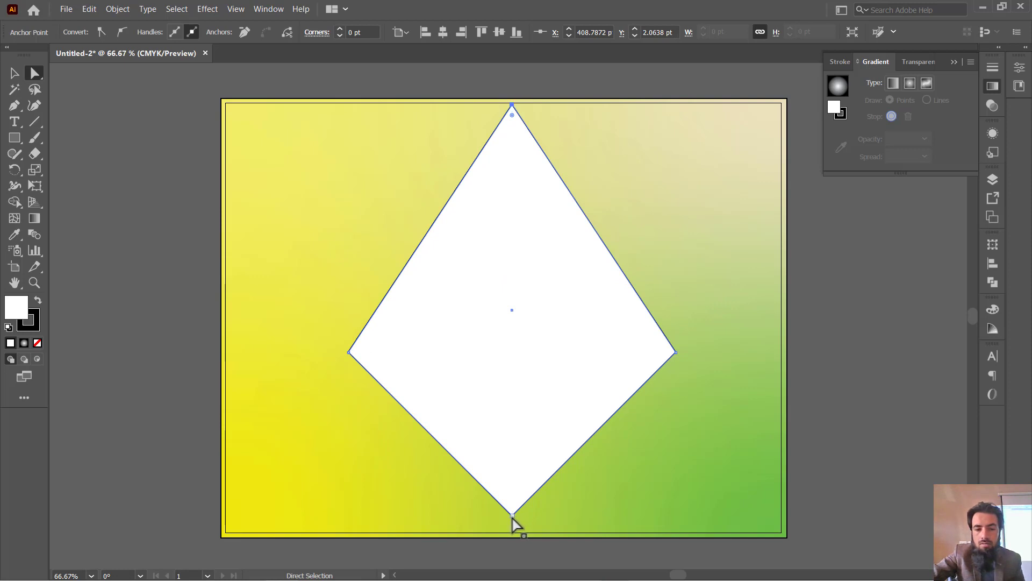
Delete the diamond's bottom anchor point to leave a triangle, and move the triangle slightly down and left
click(512, 516)
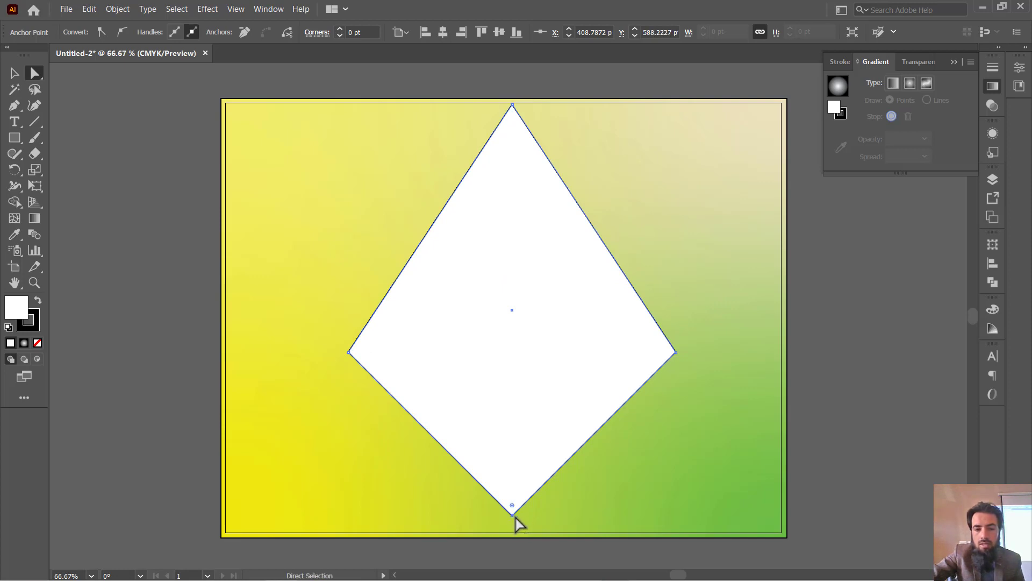
click(16, 107)
click(16, 107)
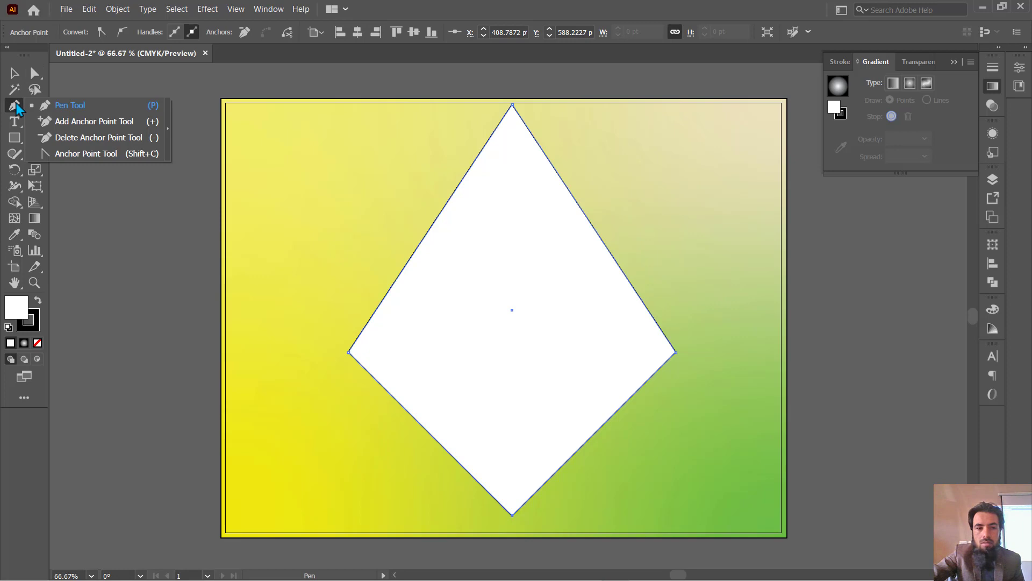
click(59, 139)
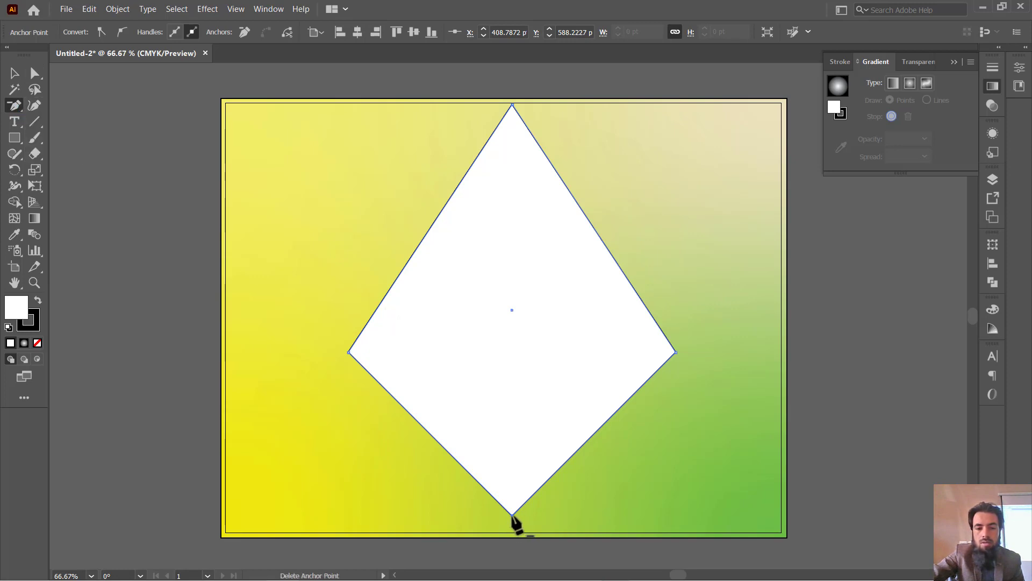
click(512, 515)
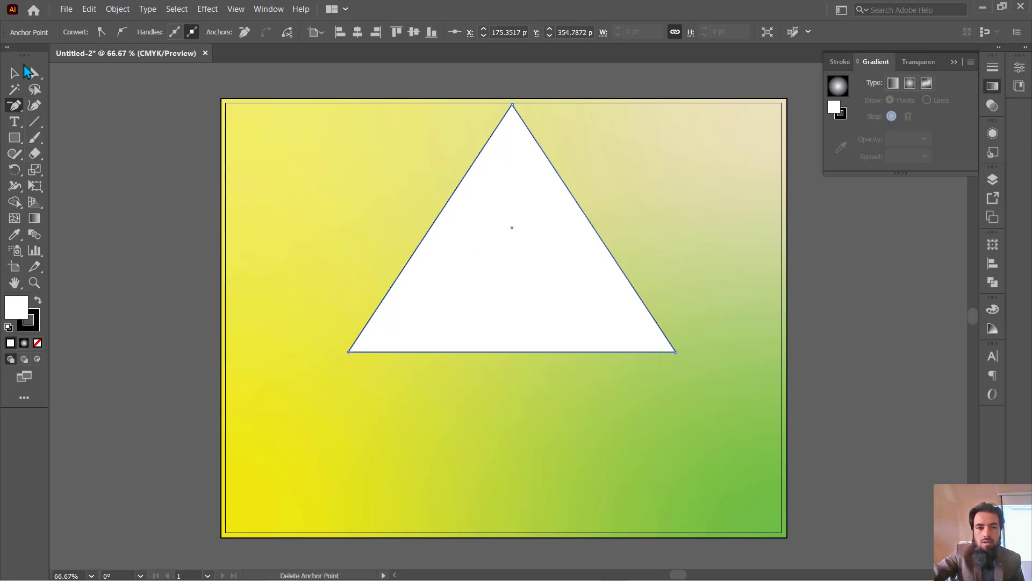
click(25, 69)
drag(560, 239, 540, 286)
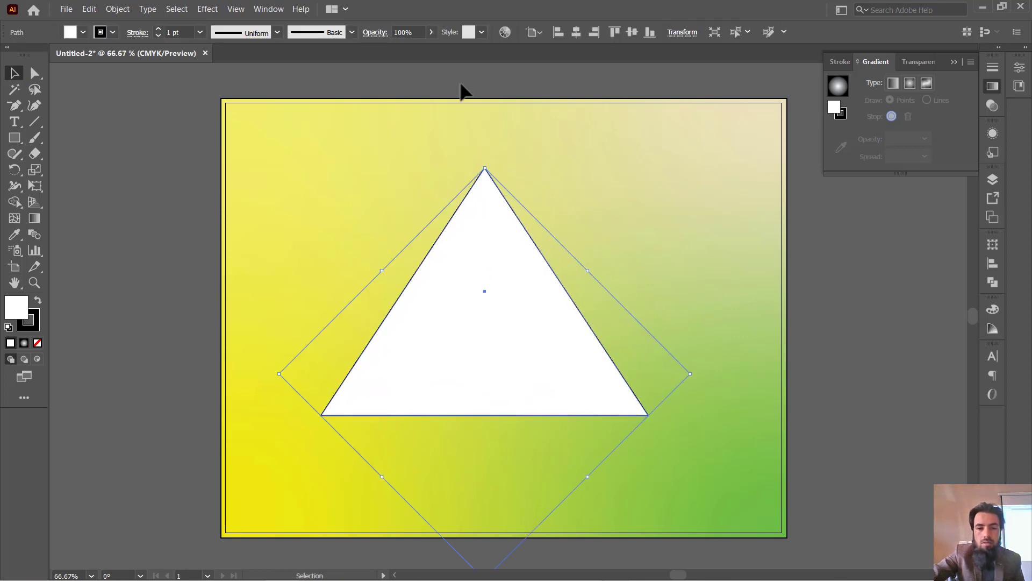
Raise the triangle's apex to about Y 15 pt and round that corner to about 8.77 pt
click(35, 73)
drag(484, 168, 485, 113)
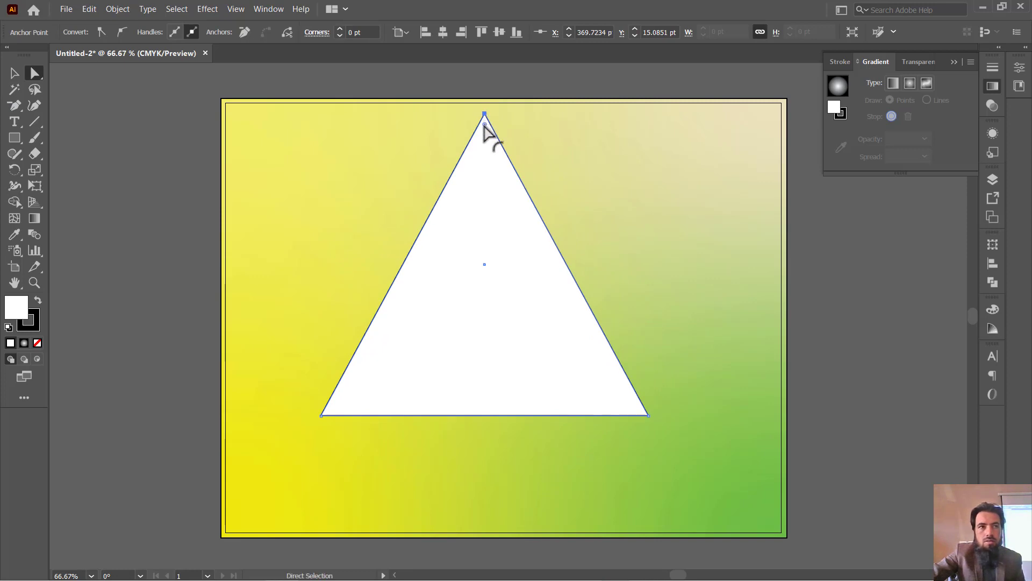
mouse_move(484, 124)
mouse_down()
mouse_move(489, 142)
mouse_move(486, 128)
mouse_up()
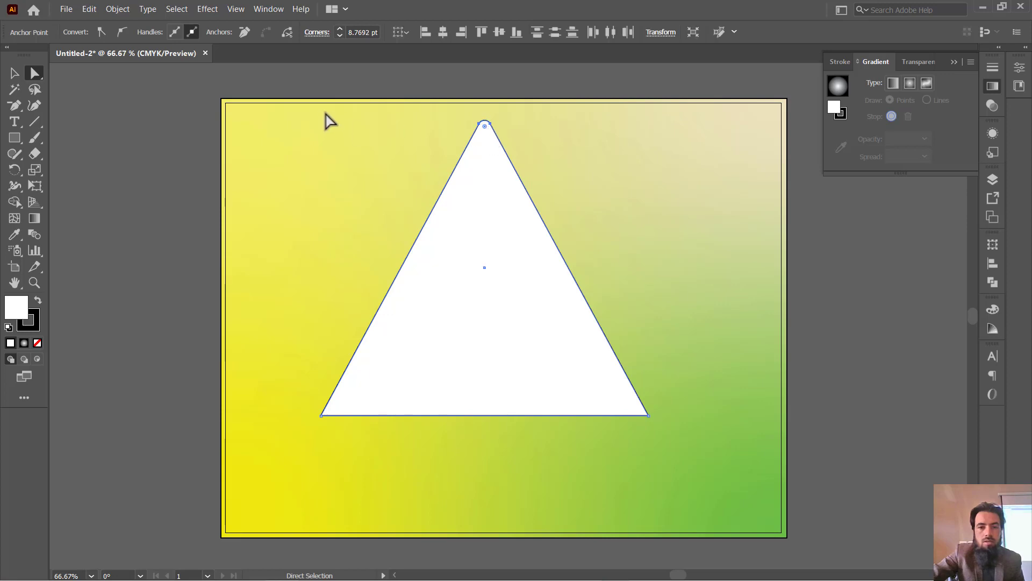
click(243, 125)
Scale the triangle down and place it bottom center with its base on the background's lower edge
key(v)
drag(488, 223, 511, 344)
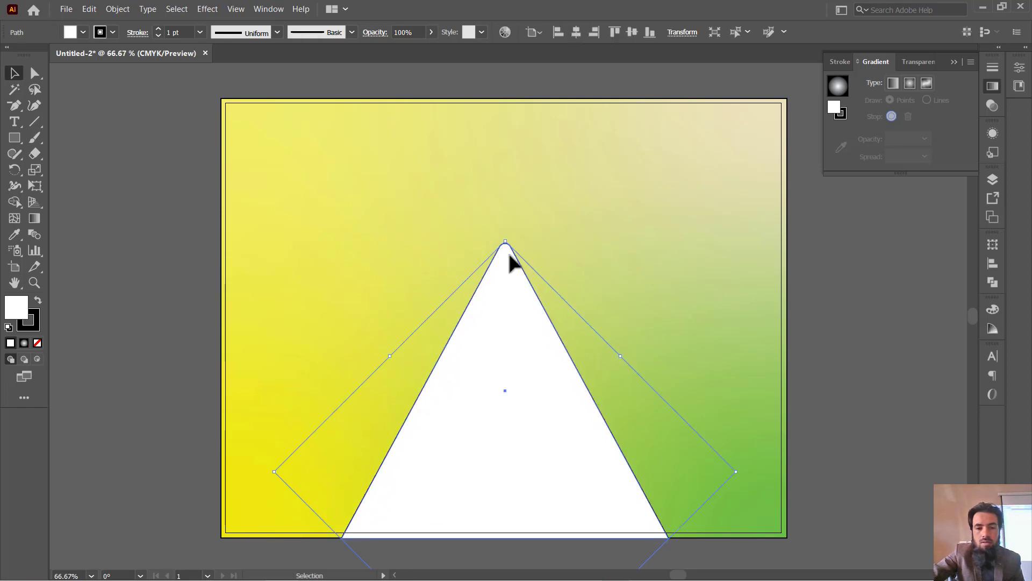
drag(505, 243, 504, 290)
drag(509, 335, 496, 313)
drag(491, 268, 491, 299)
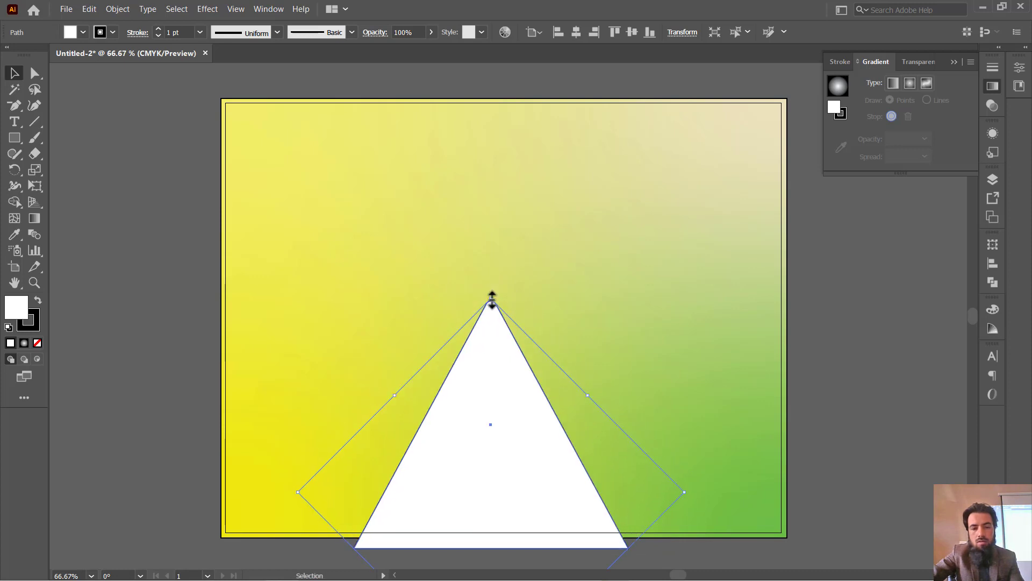
drag(495, 344, 492, 335)
click(547, 309)
Start a scalloped snow line with the Pen tool, drawing its first curves from outside the triangle's left slope inward
click(15, 107)
drag(15, 108, 44, 107)
click(436, 339)
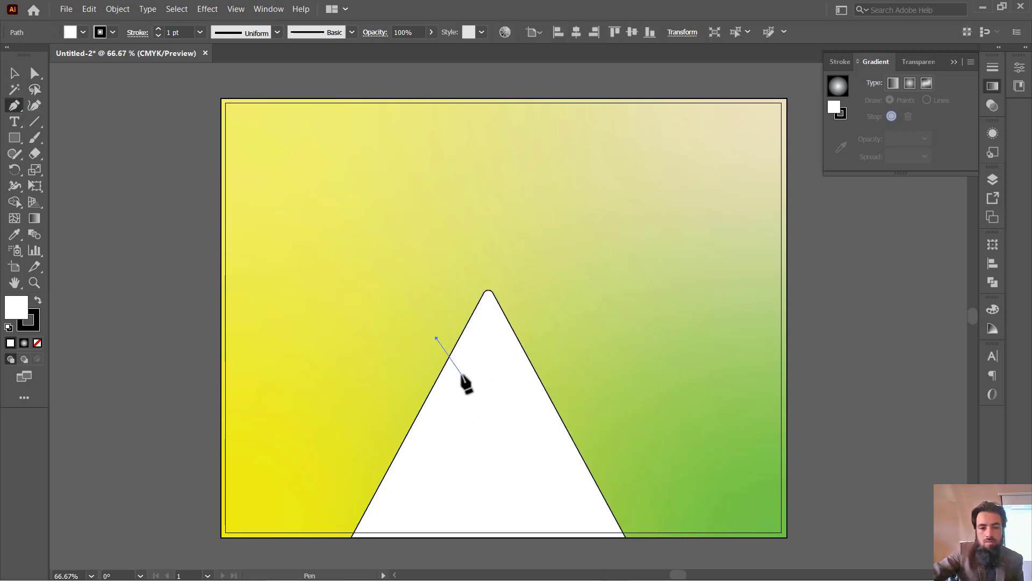
drag(461, 375, 486, 363)
click(462, 375)
click(476, 383)
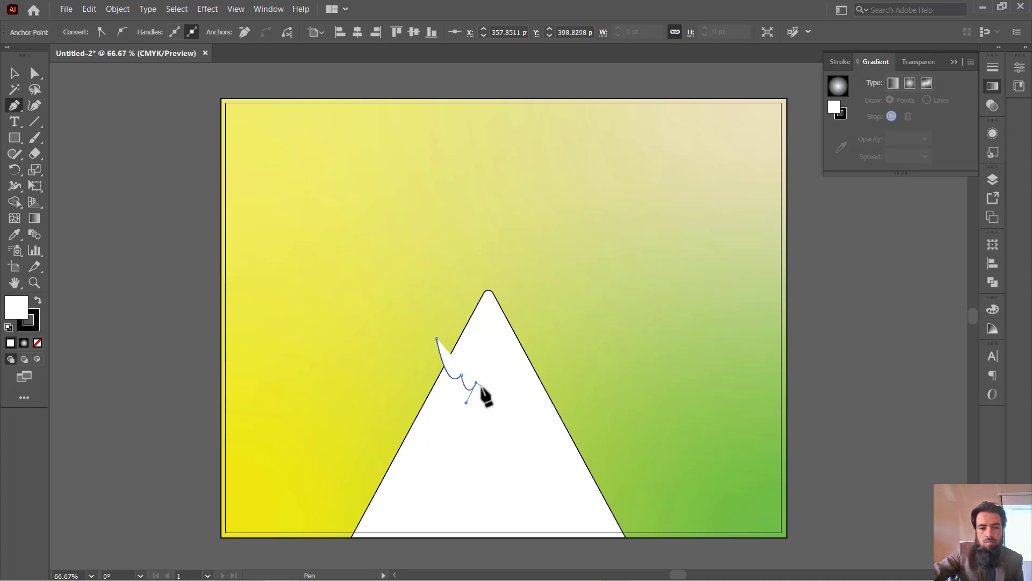
Remove the path's fill and continue the scallops across the triangle, ending with a segment beyond its right slope
click(37, 342)
drag(494, 388, 542, 395)
key(ctrl+z)
click(494, 389)
click(510, 399)
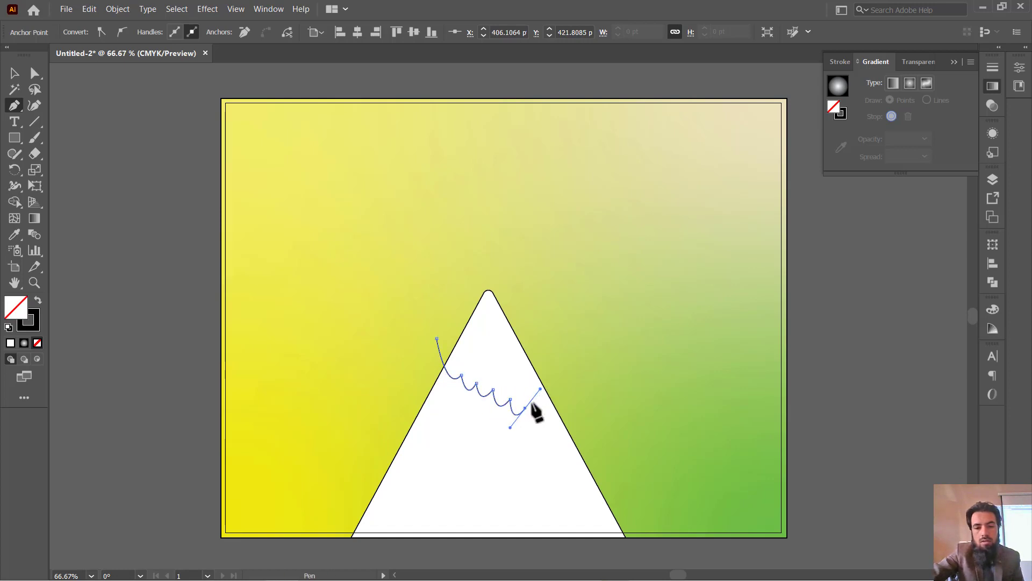
click(526, 408)
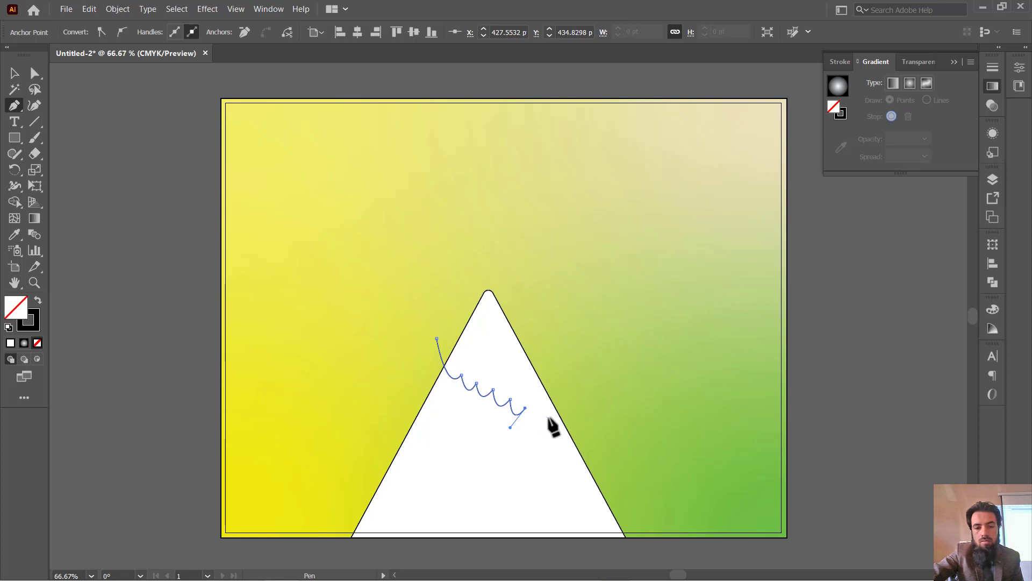
drag(549, 417, 567, 393)
click(608, 350)
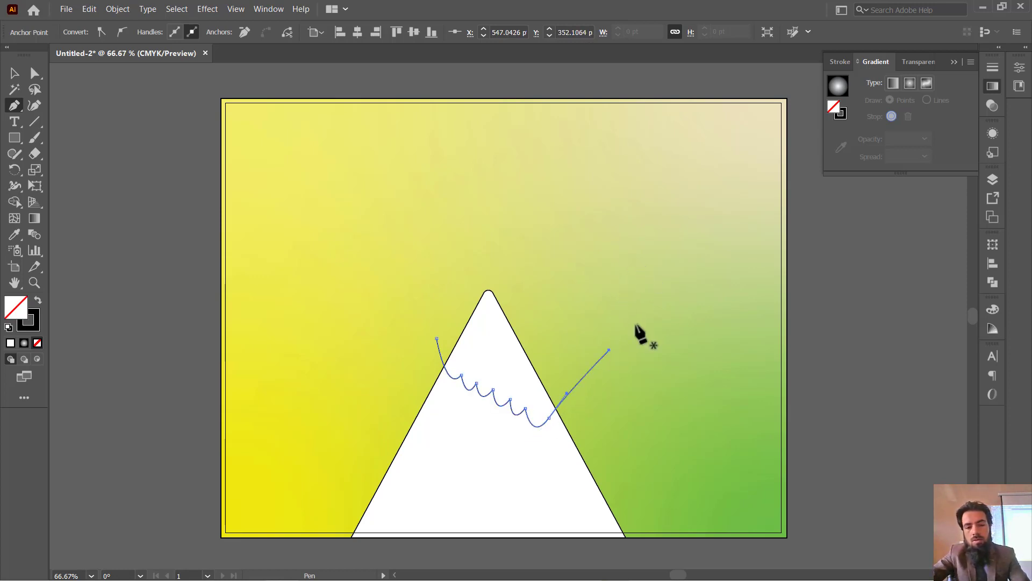
click(14, 73)
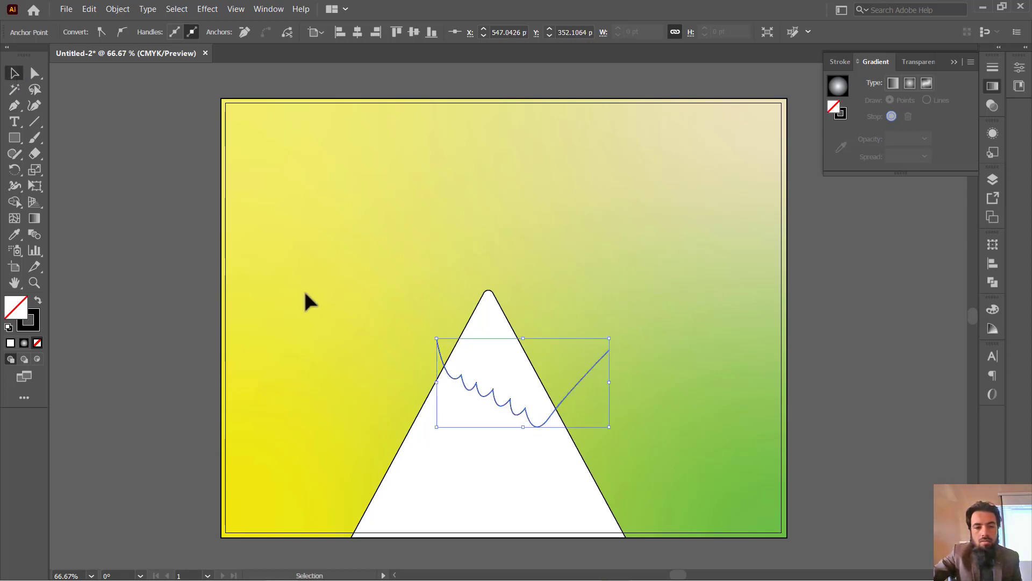
click(536, 364)
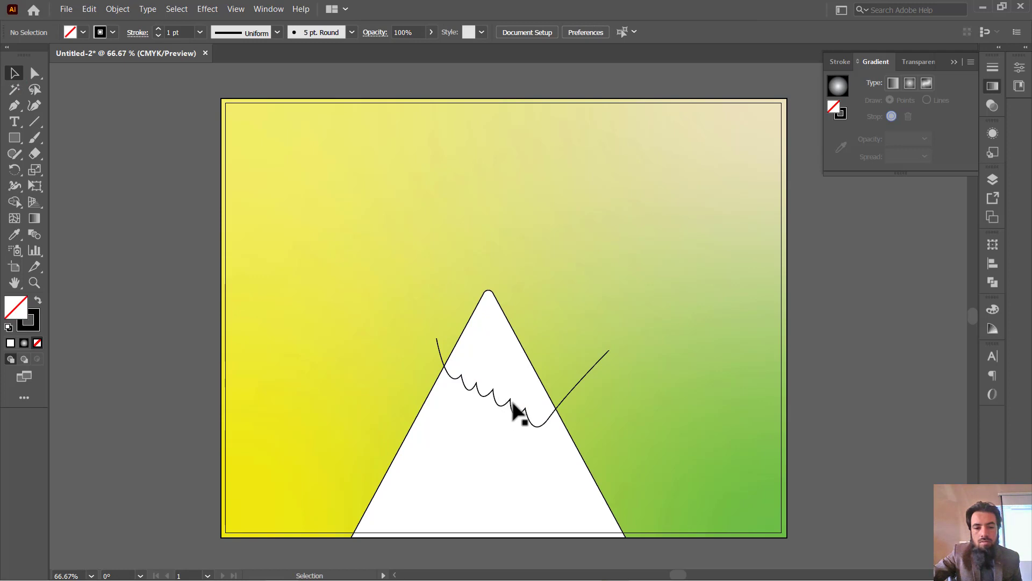
Move the scalloped line up toward the peak with a slight counterclockwise tilt, and select the triangle along with it
drag(511, 410, 521, 377)
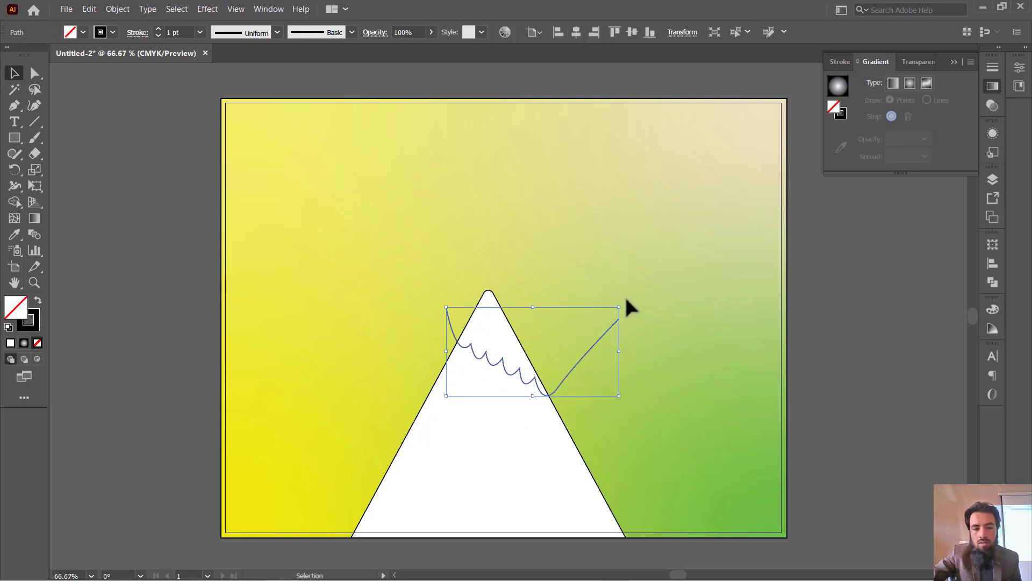
drag(622, 301, 612, 288)
drag(583, 345, 574, 344)
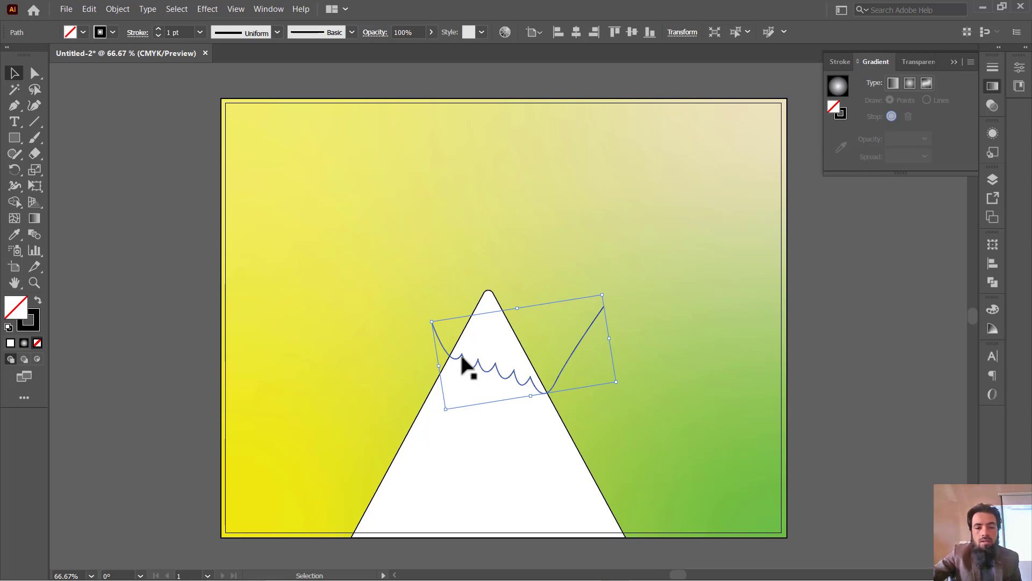
shift+click(425, 411)
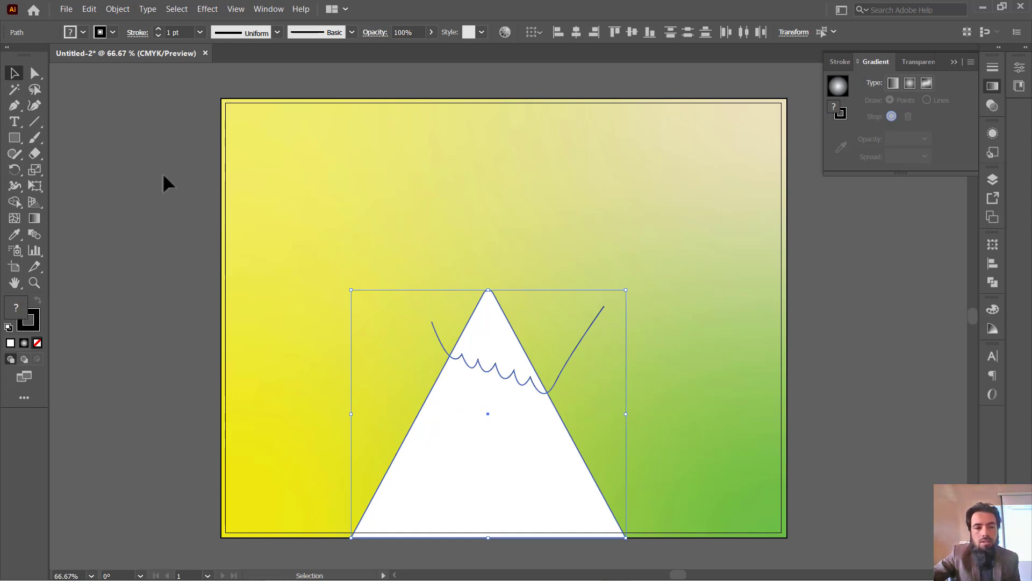
With Shape Builder, trim the scalloped line's ends outside the triangle and split the triangle into an unfilled peak and lower body
click(16, 205)
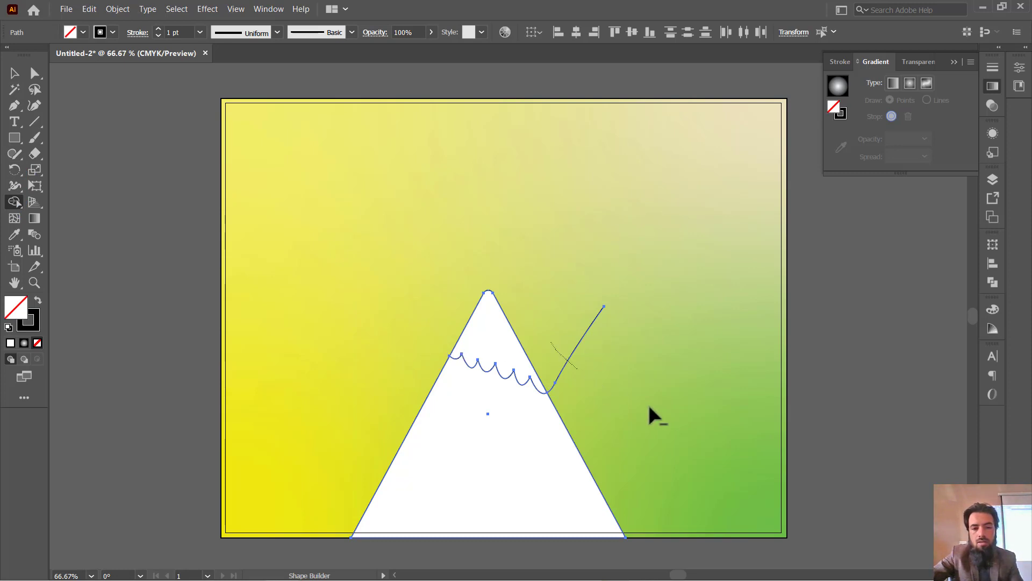
drag(648, 407, 642, 380)
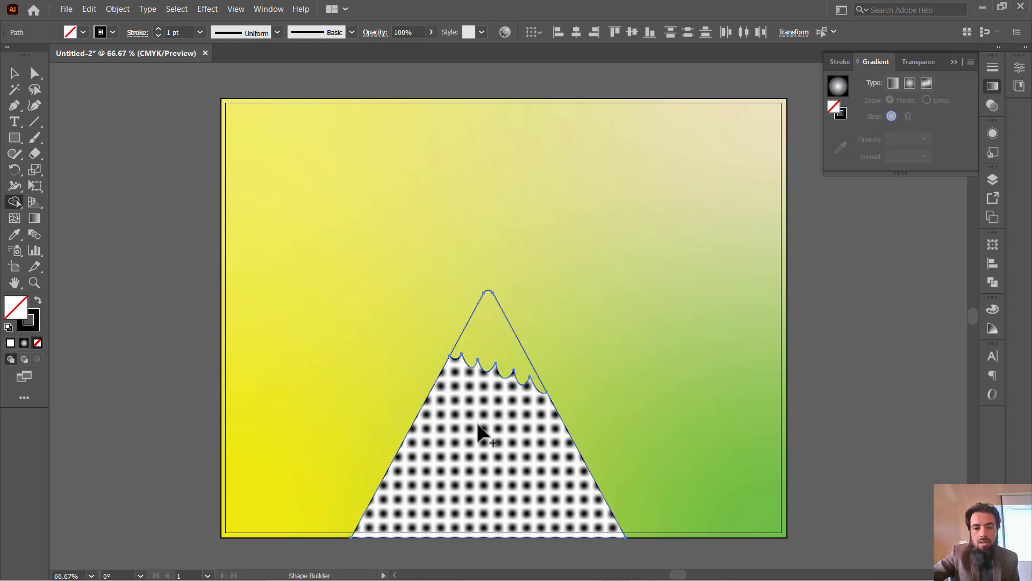
click(490, 438)
click(14, 72)
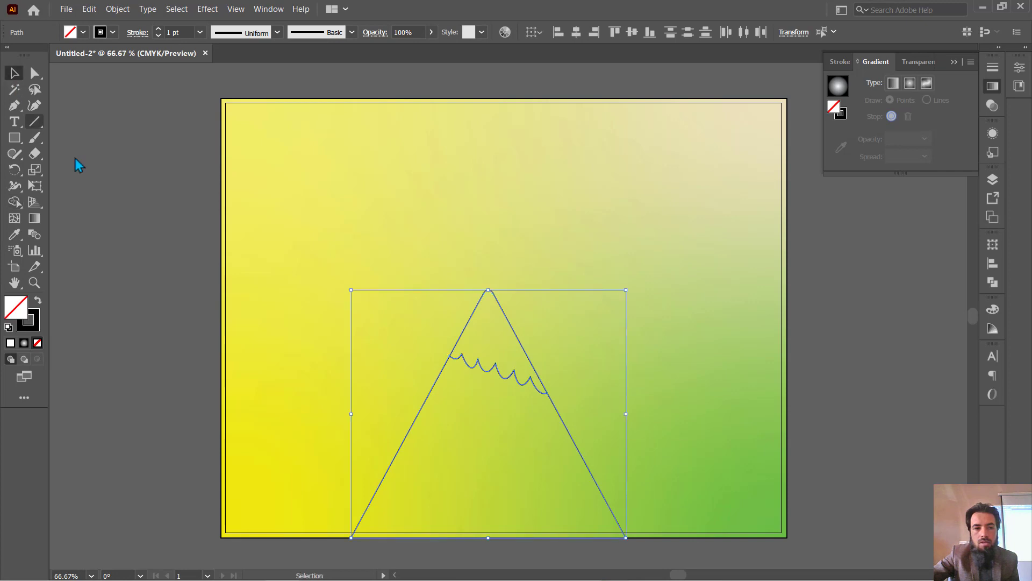
click(76, 161)
Fill the mountain's lower body with a bright light blue at hue 190°
click(428, 392)
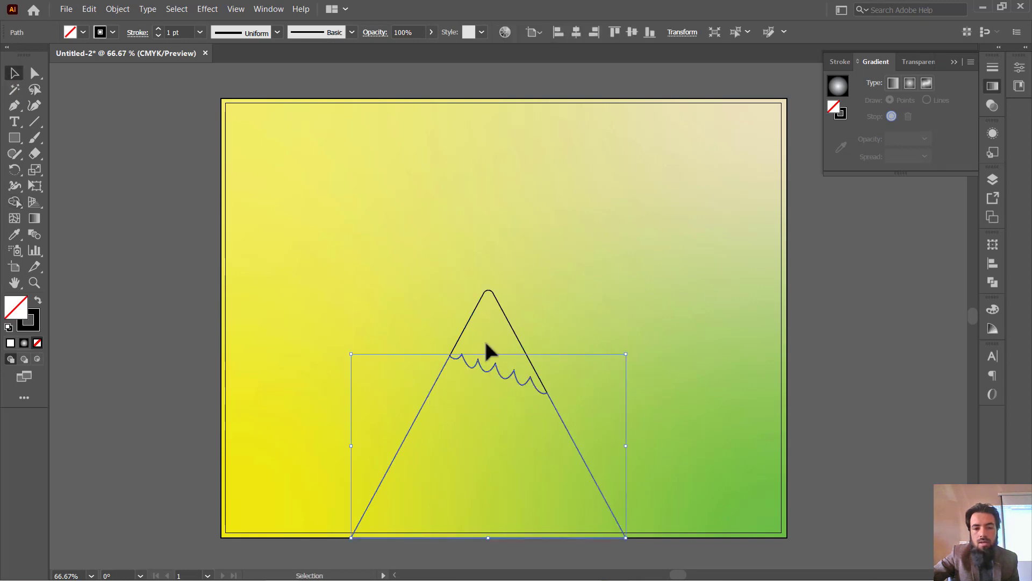
click(468, 319)
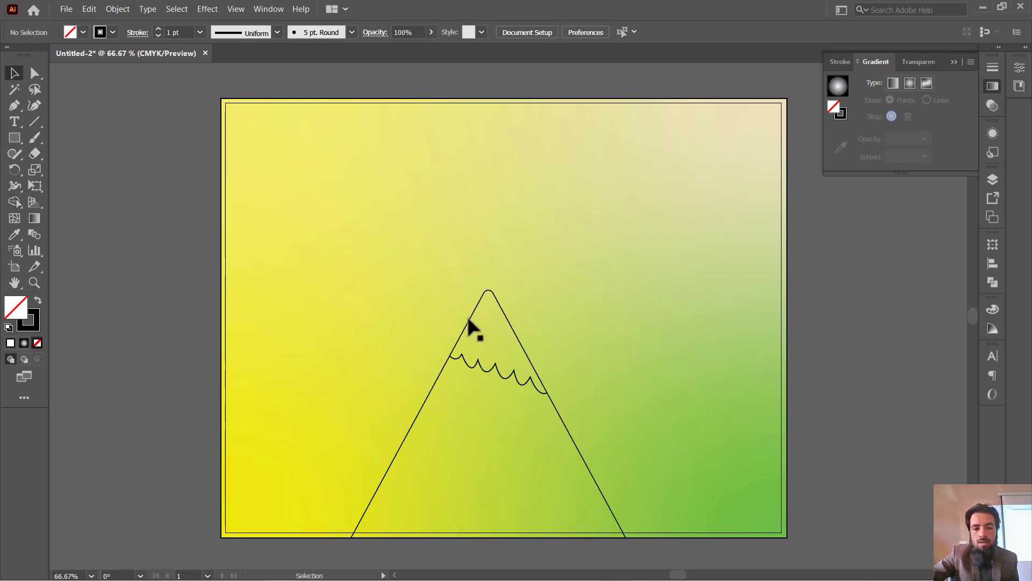
click(420, 409)
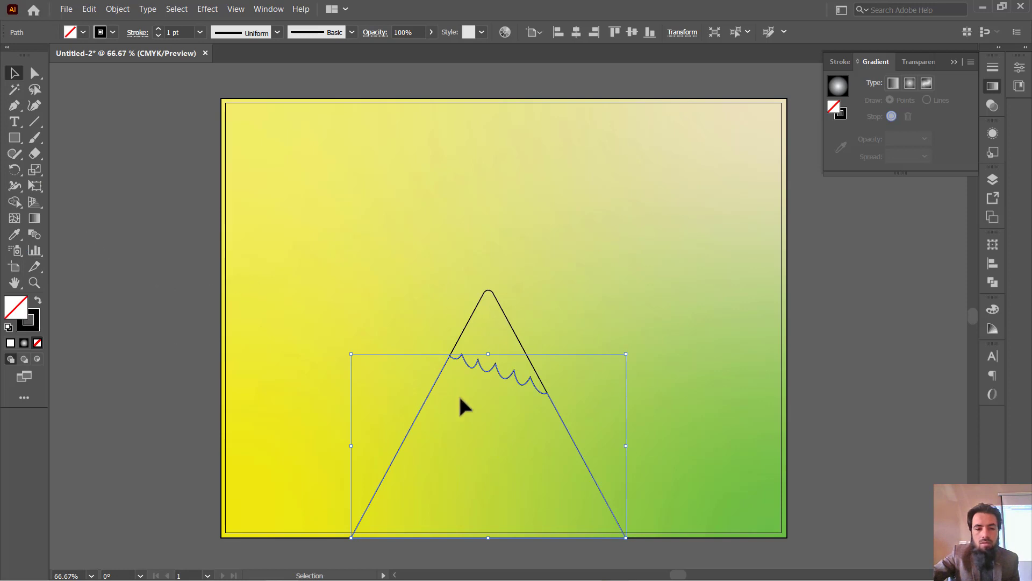
double_click(20, 312)
mouse_move(884, 152)
mouse_down()
mouse_move(882, 131)
mouse_move(883, 146)
mouse_up()
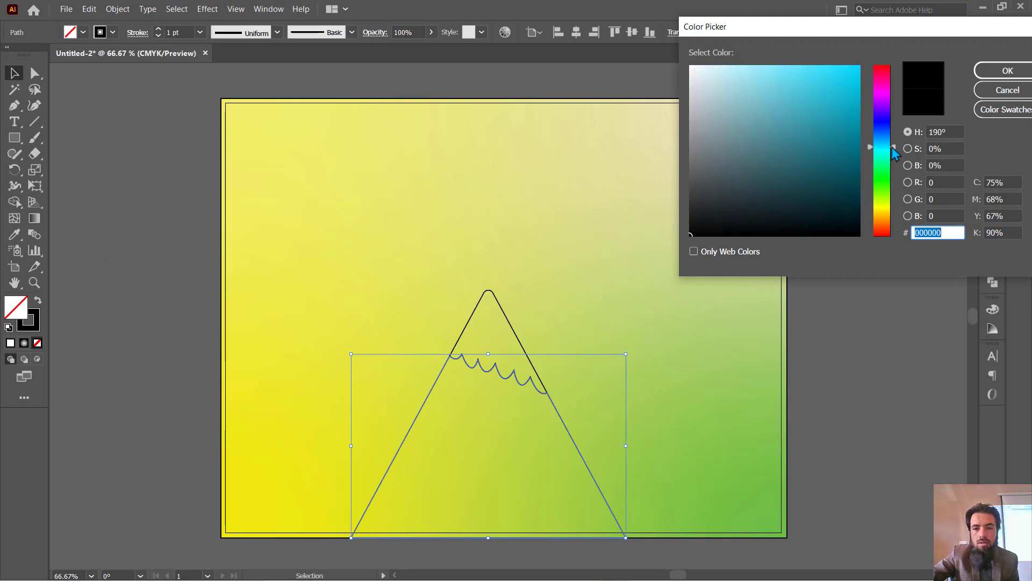
click(858, 66)
click(1008, 70)
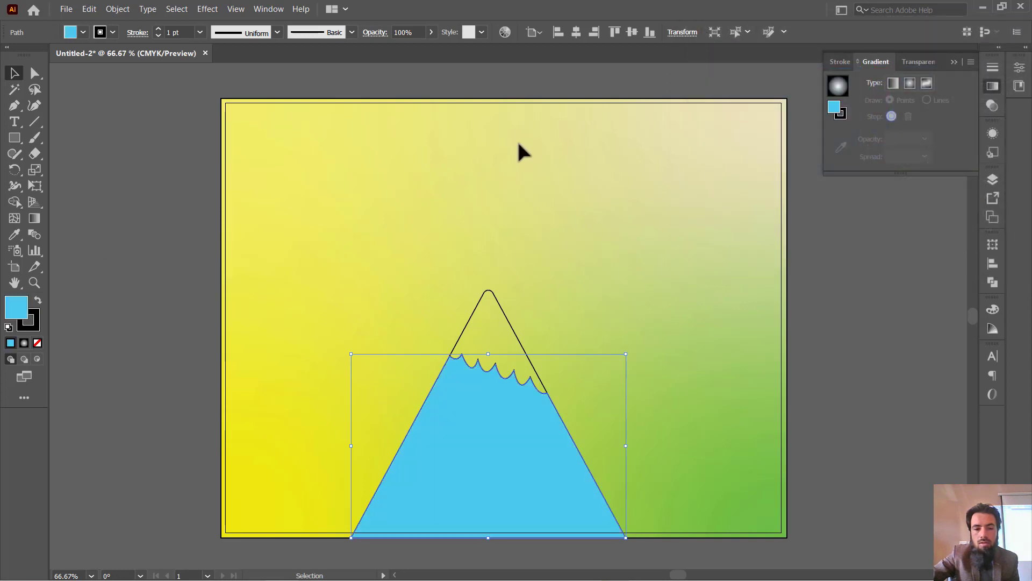
click(518, 150)
Fill the mountain's peak with green, using CMYK values of 58.6, 0, 100 and 0%
click(464, 333)
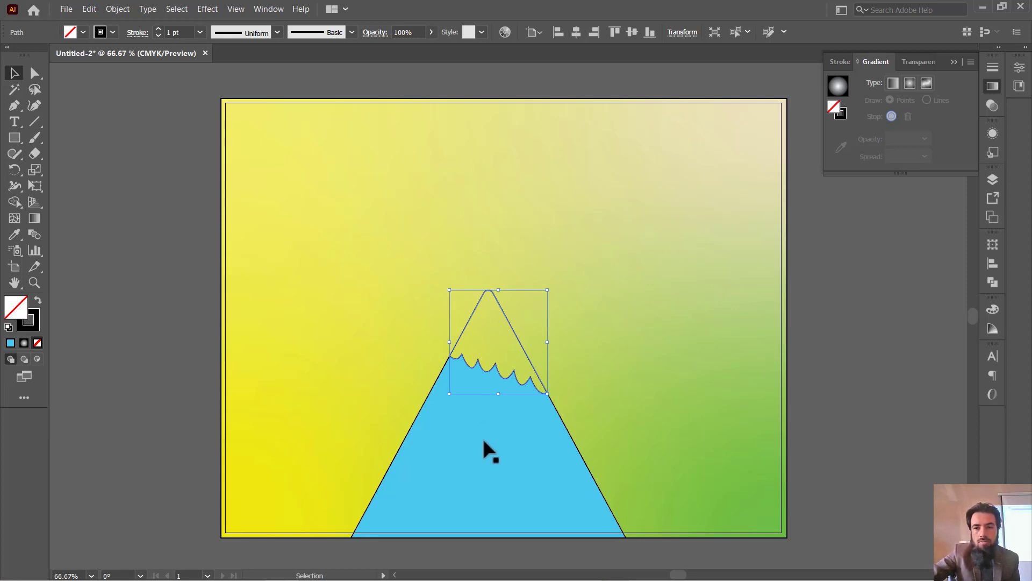
key(F5)
click(268, 9)
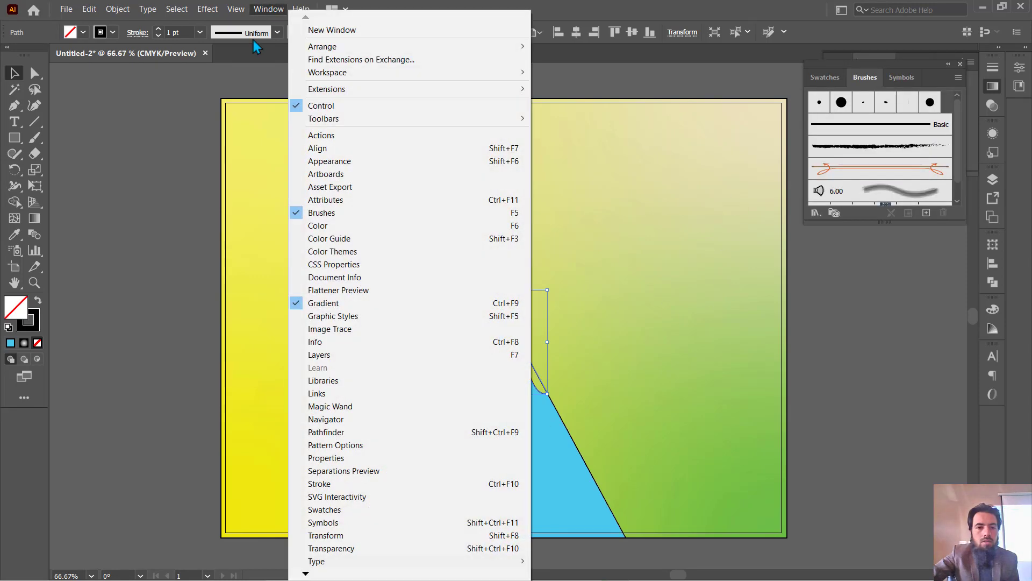
click(323, 226)
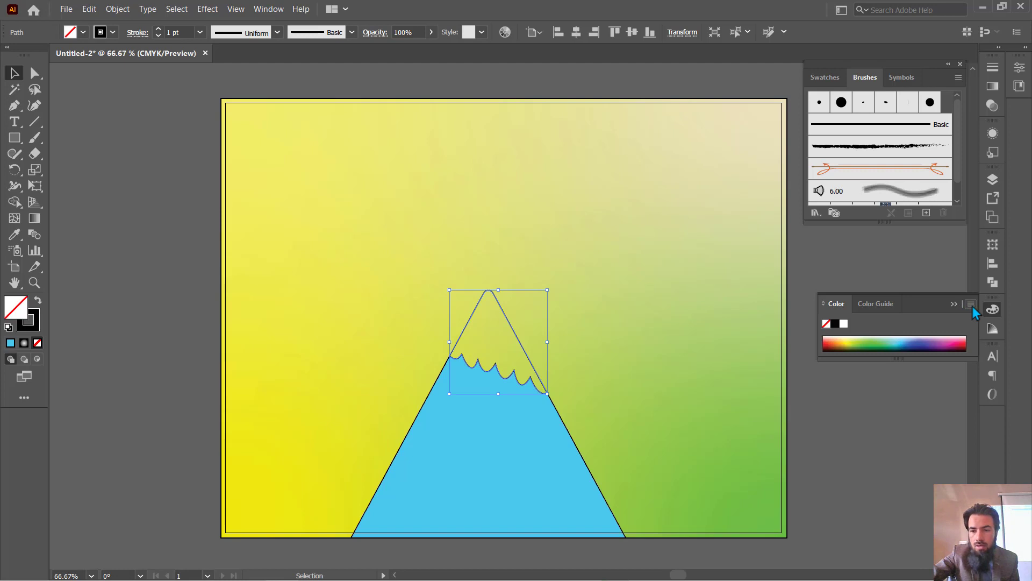
click(971, 304)
click(904, 307)
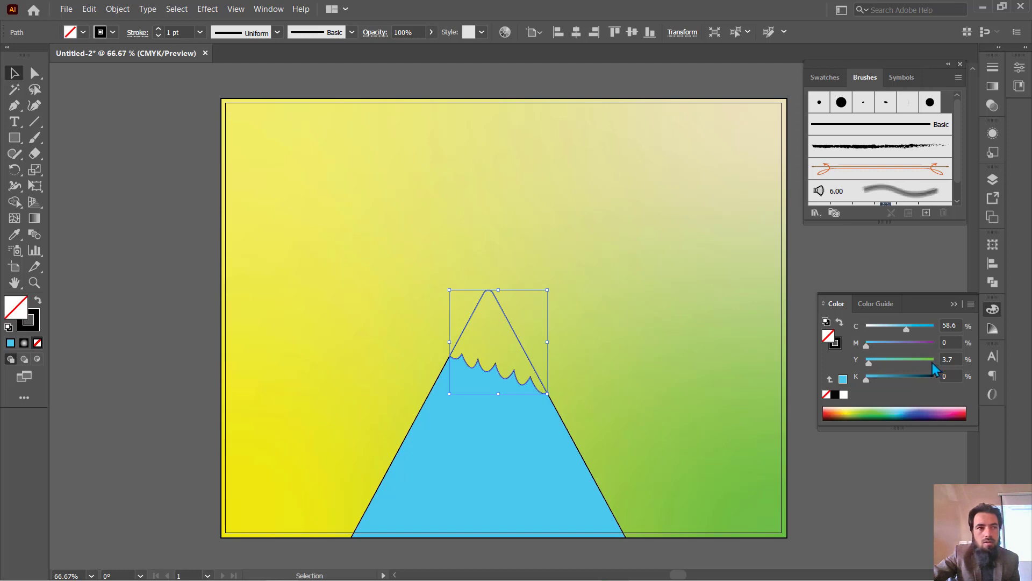
drag(869, 364, 980, 372)
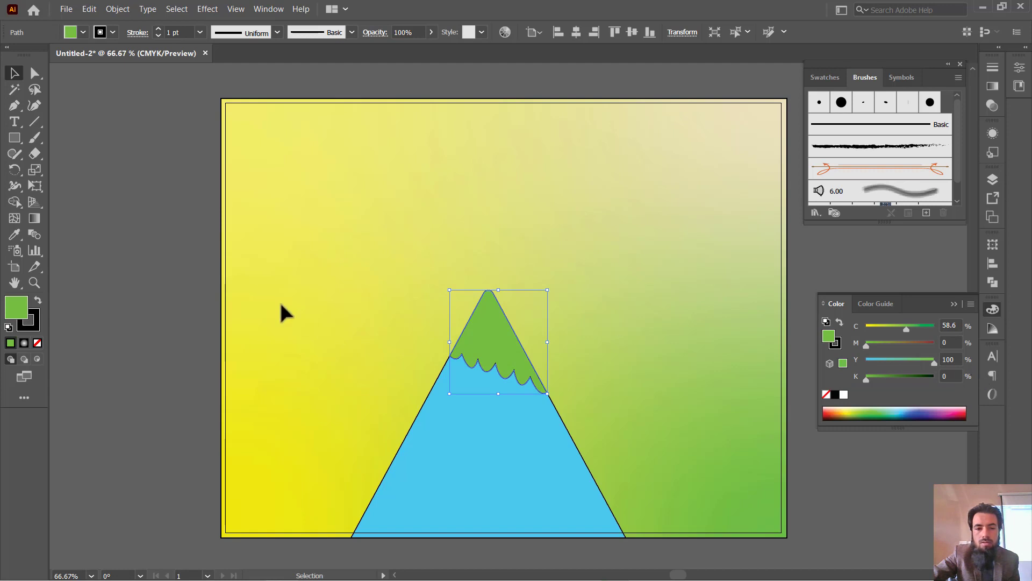
click(173, 302)
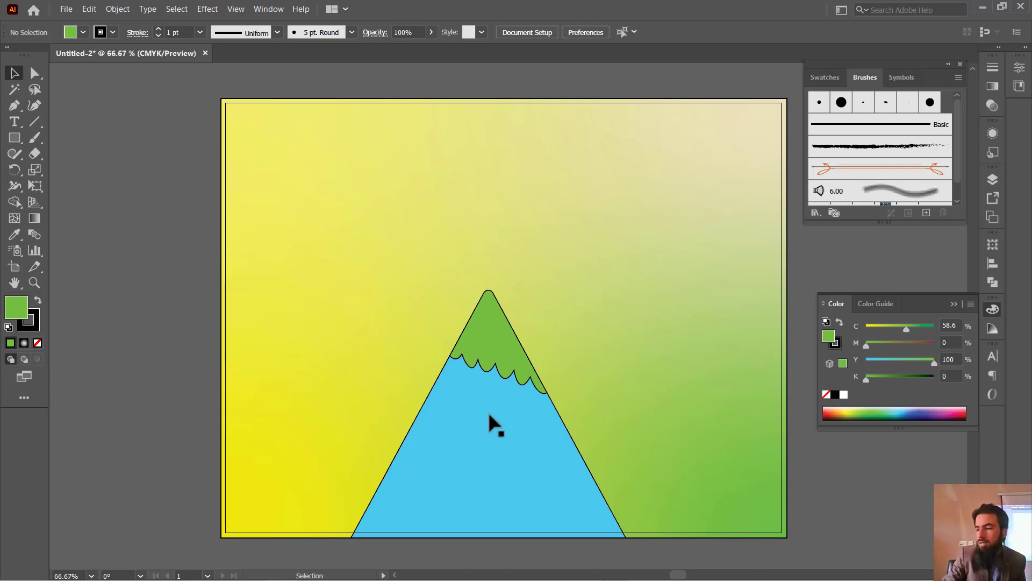
Group the green peak and the blue body into one mountain
click(486, 363)
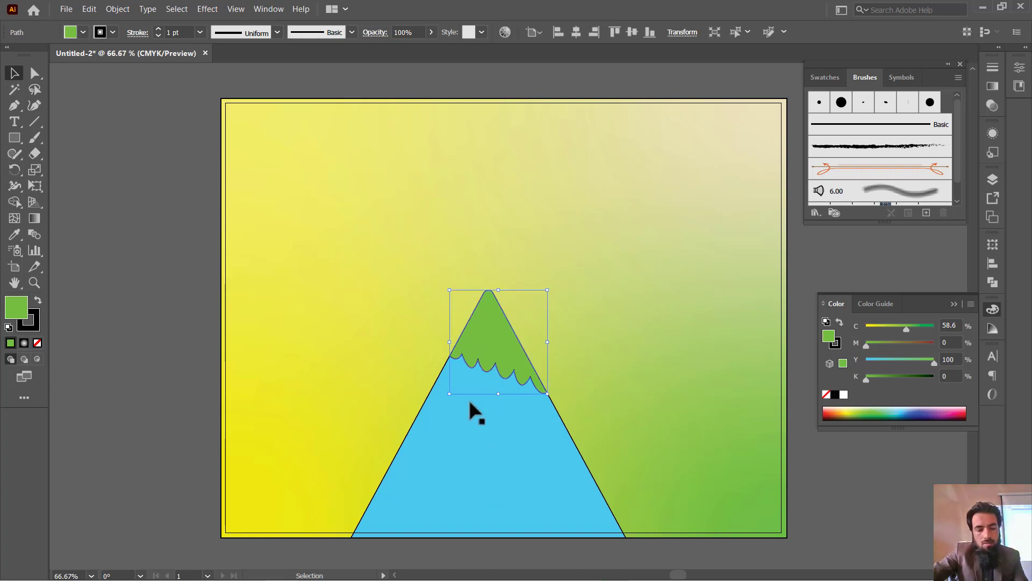
shift+click(475, 412)
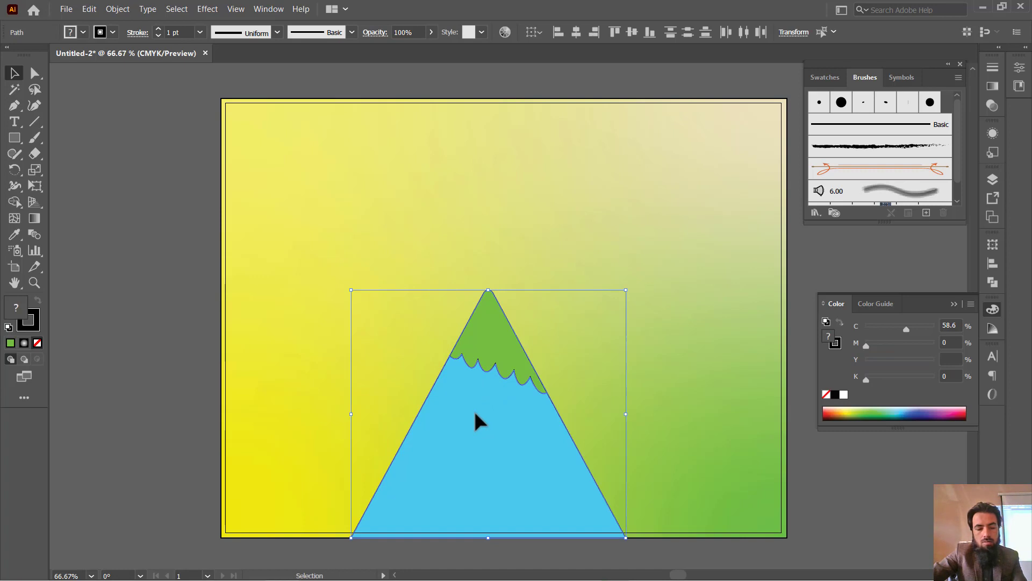
click(584, 417)
click(487, 328)
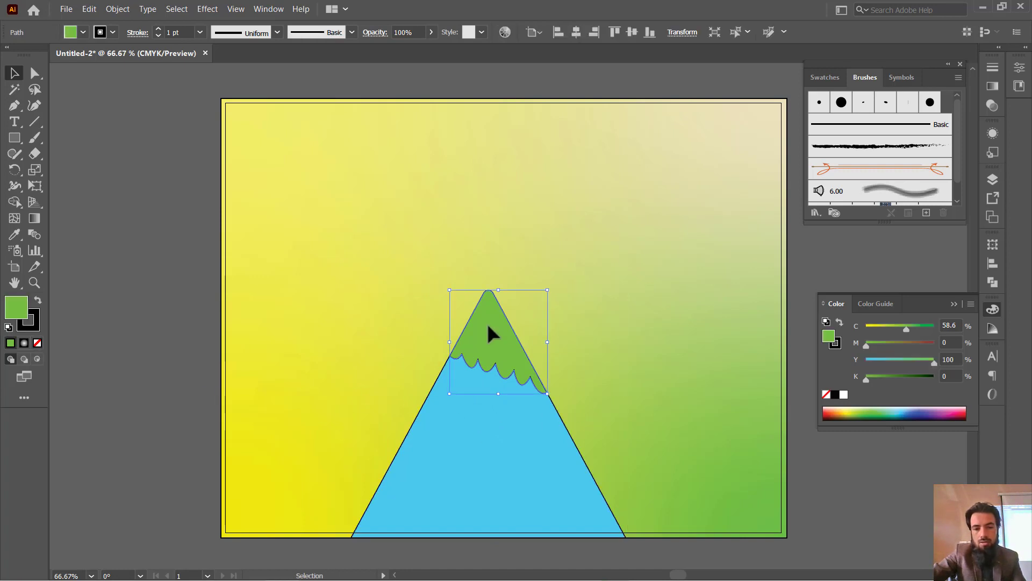
mouse_move(487, 328)
mouse_down()
mouse_move(574, 293)
mouse_move(490, 340)
mouse_up()
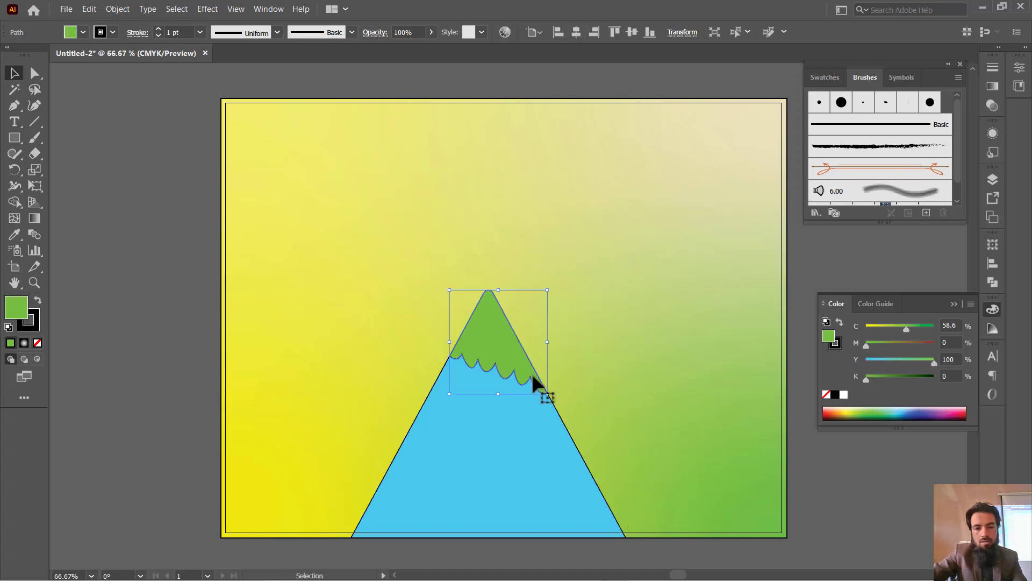
shift+click(476, 417)
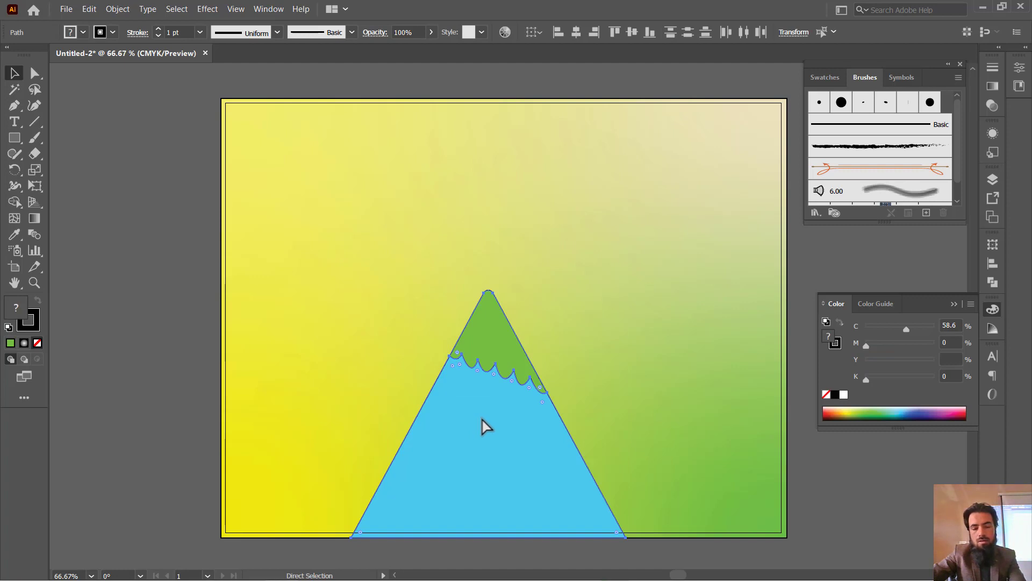
key(ctrl+g)
Duplicate the mountain group to its right on the same baseline, partly overlapping the original
drag(491, 422, 395, 384)
drag(407, 395, 591, 438)
key(shift)
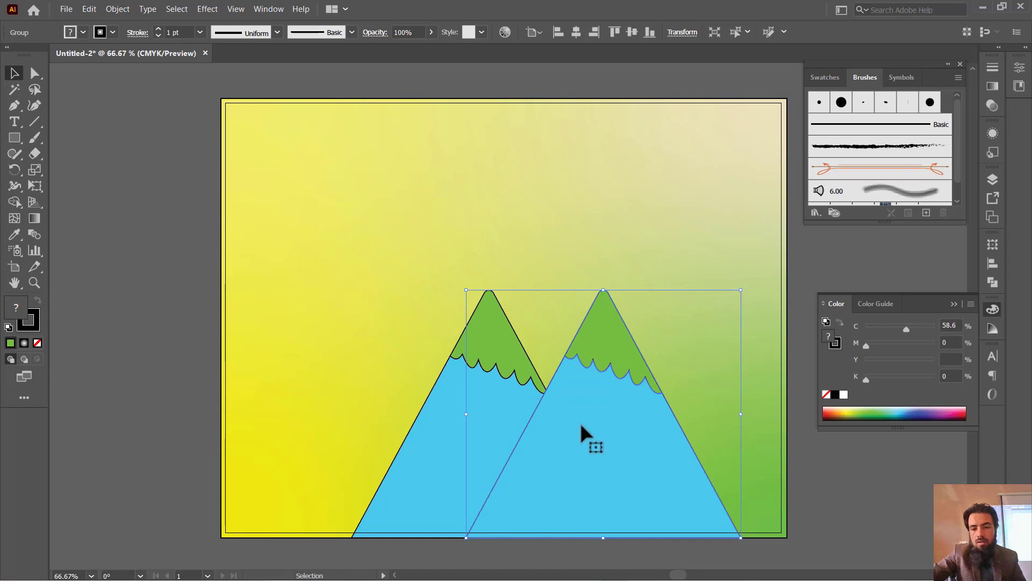
click(58, 325)
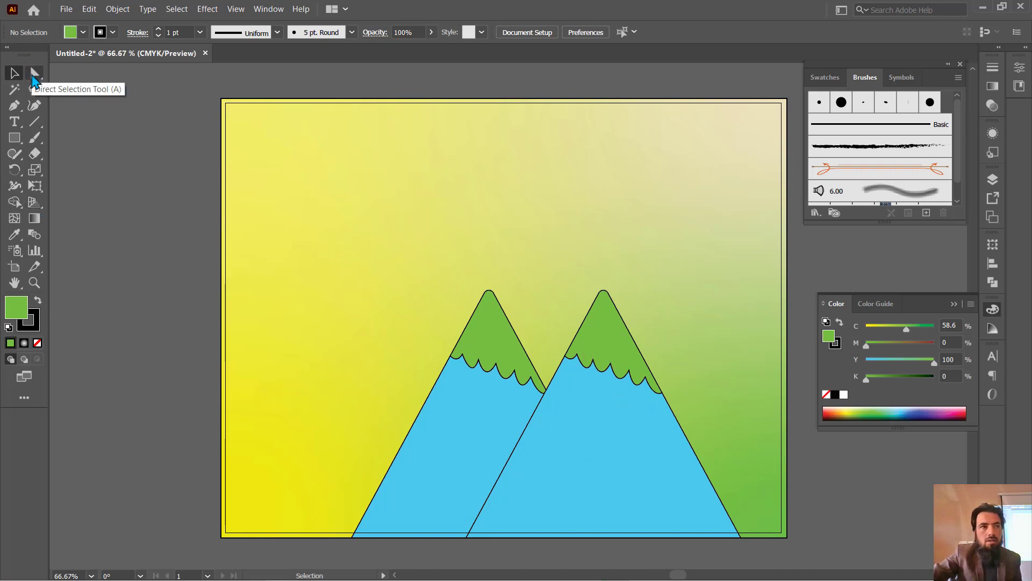
Swap the duplicated mountain's colors with the Eyedropper, making its peak blue and its body green
click(34, 74)
click(595, 347)
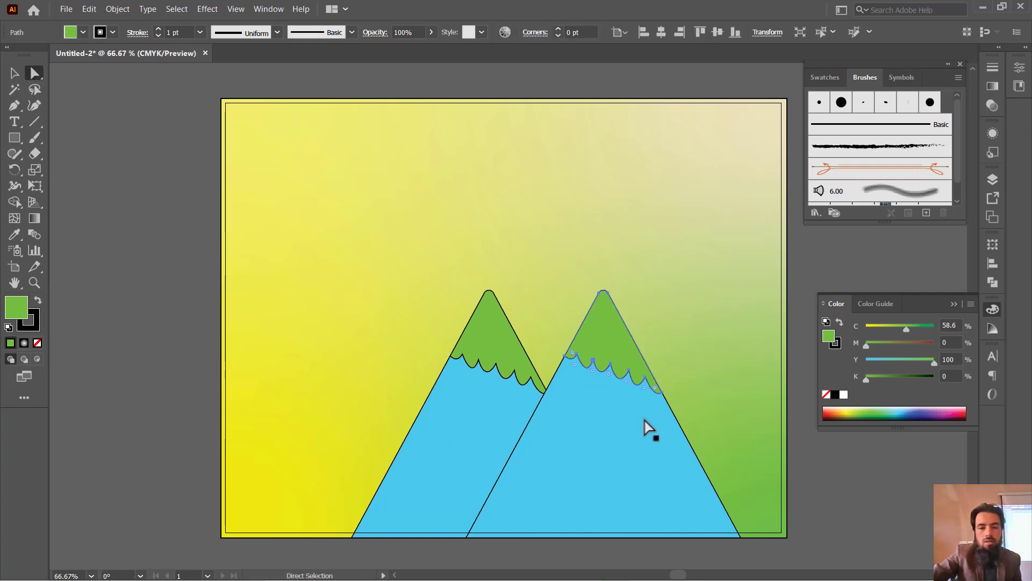
click(614, 425)
click(156, 204)
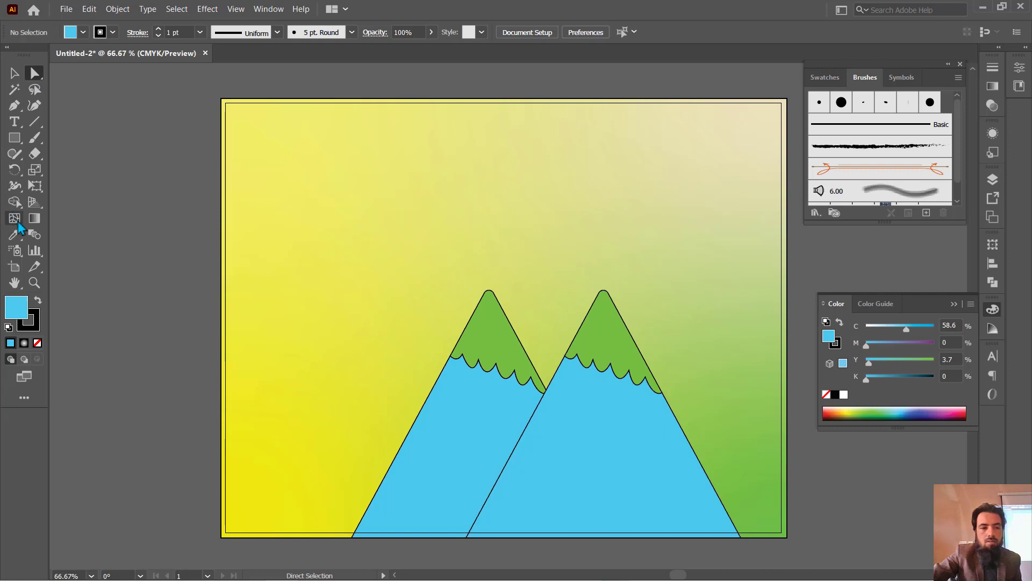
click(15, 235)
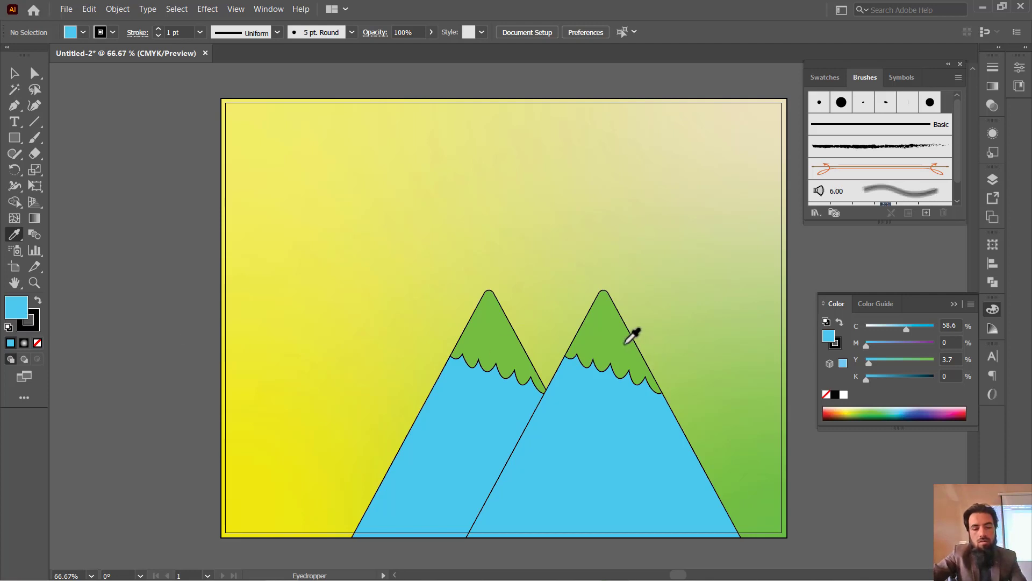
alt+click(589, 330)
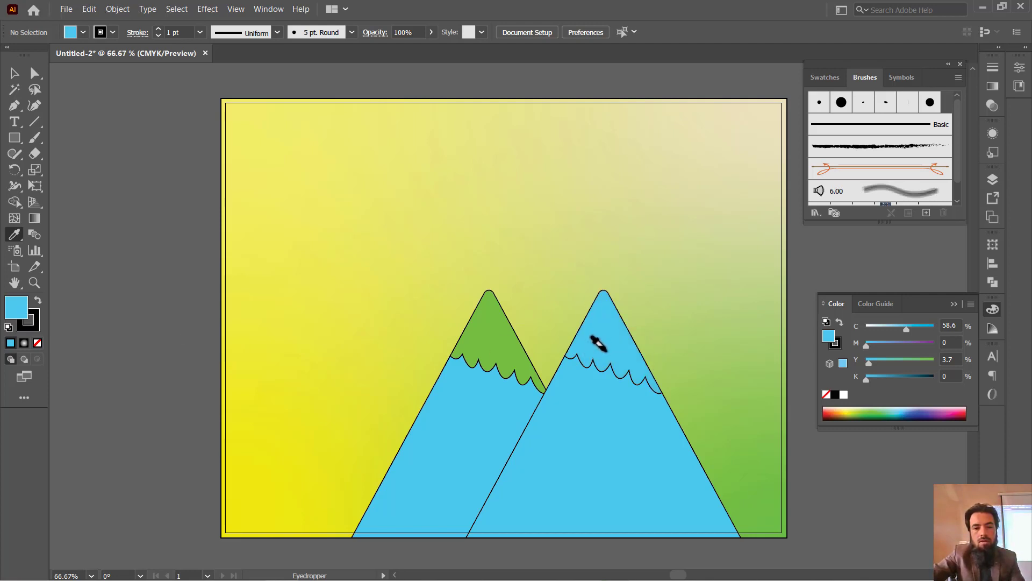
click(497, 332)
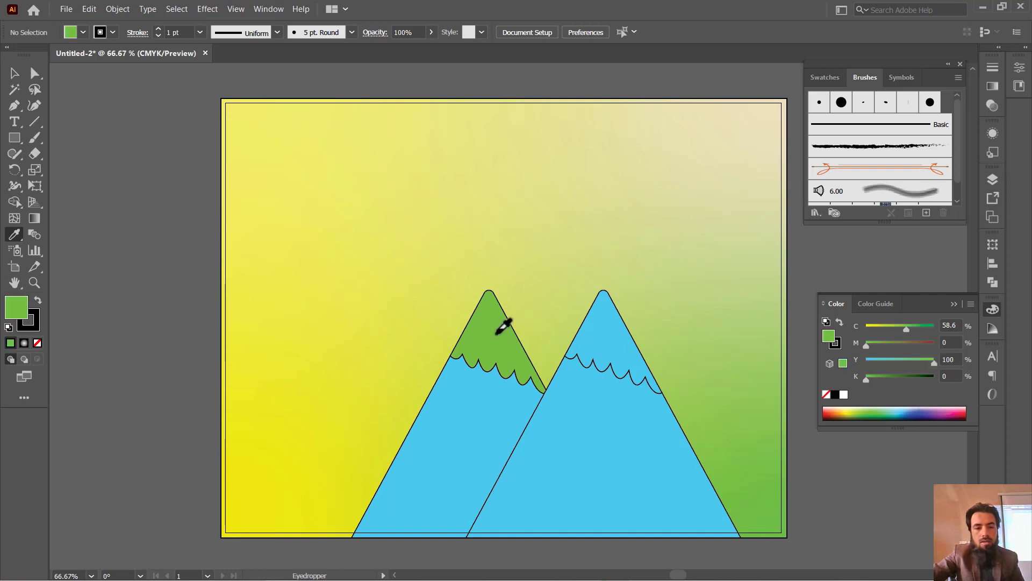
alt+click(613, 402)
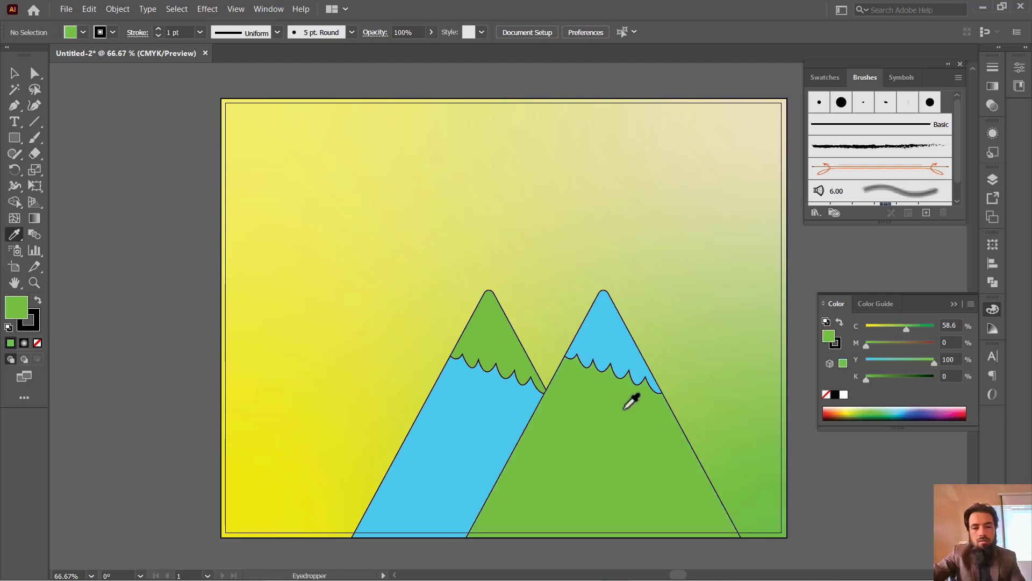
key(v)
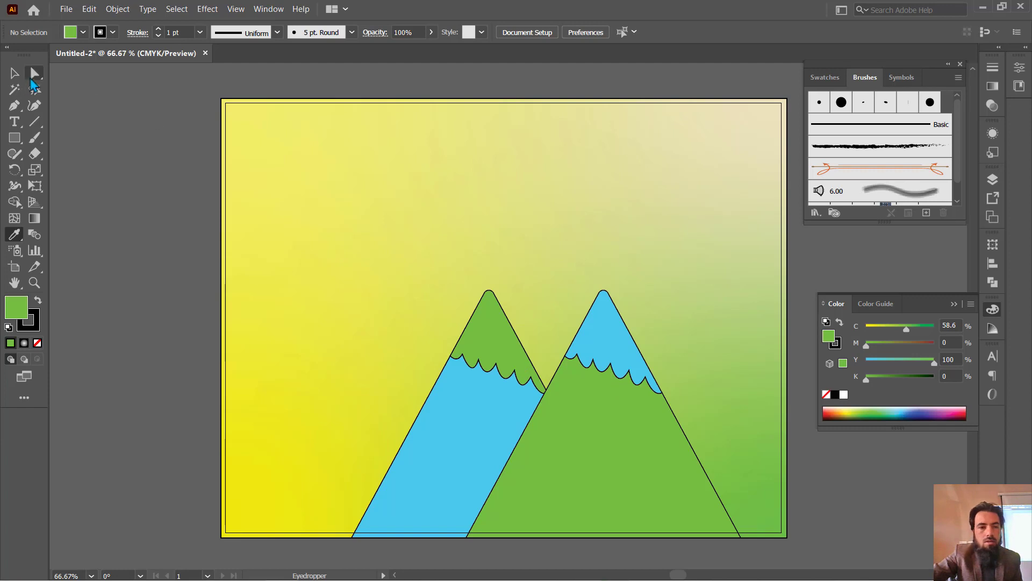
Move the green-bodied mountain to the left side and the blue-bodied one to the right, overlapping slightly at the base
drag(623, 431, 409, 436)
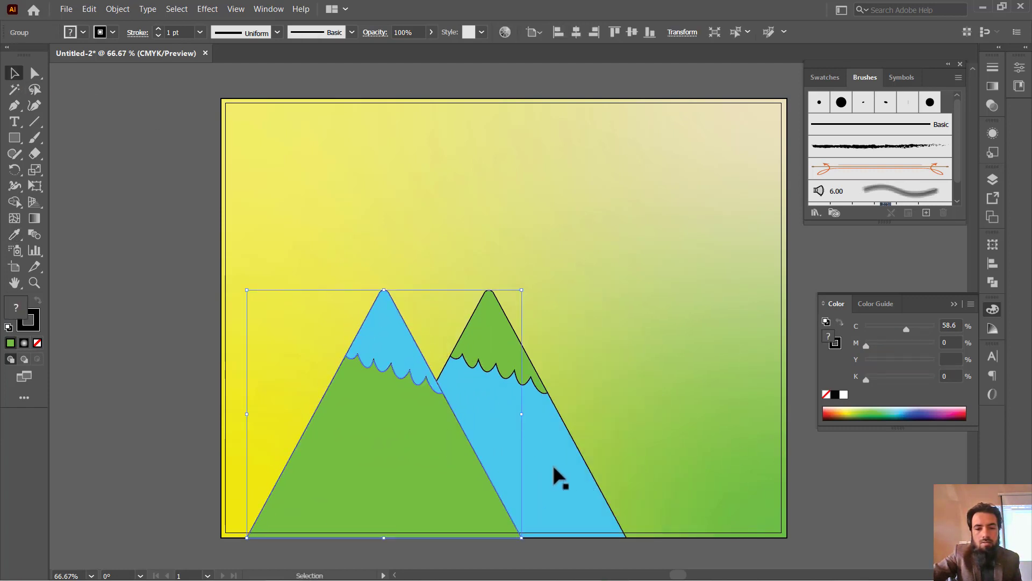
drag(553, 468, 646, 471)
drag(423, 450, 463, 449)
Scale the blue-bodied mountain down and shift it right, keeping its base on the background's lower edge
click(613, 427)
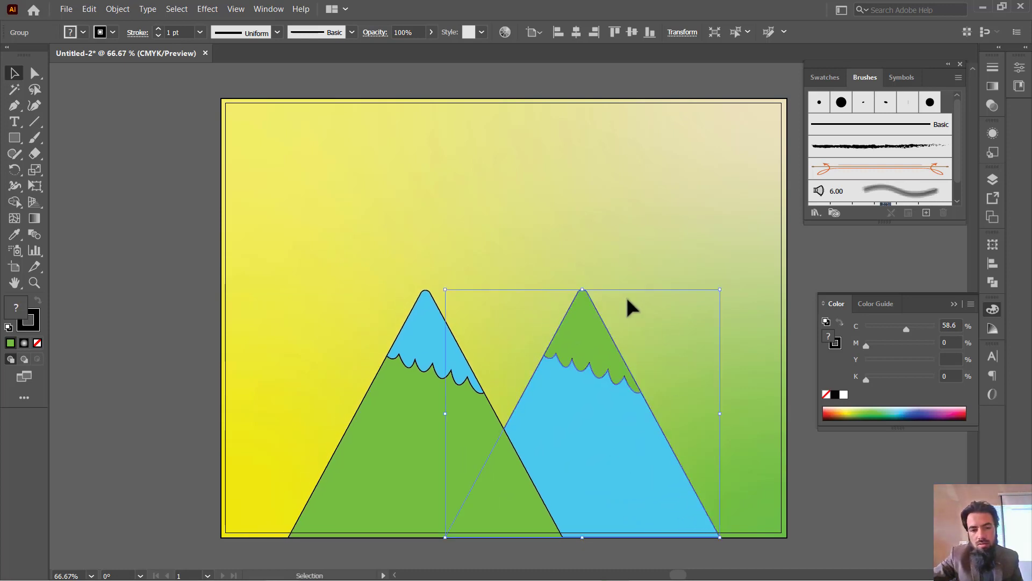
drag(721, 292, 687, 323)
drag(565, 375, 607, 376)
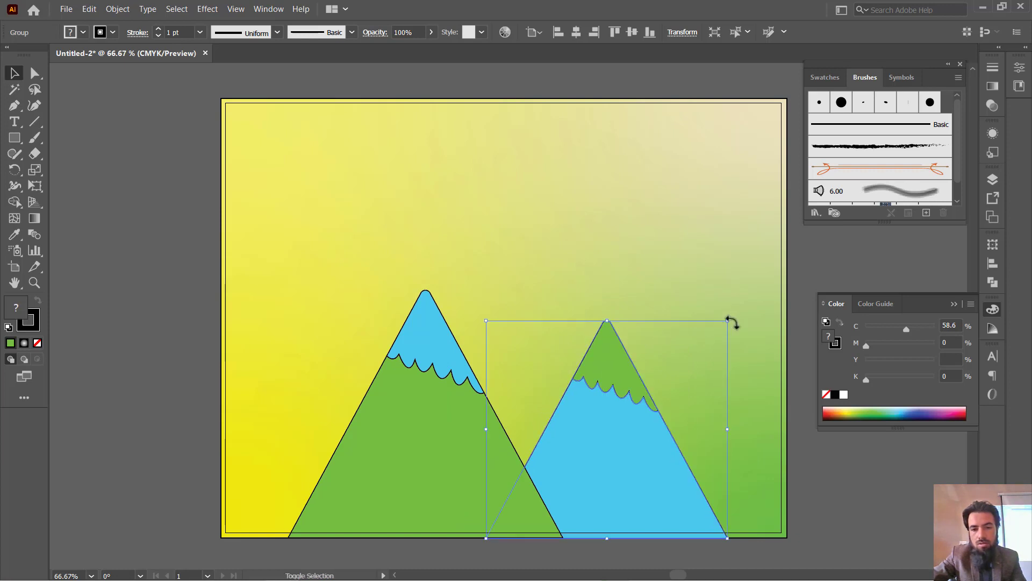
drag(727, 319, 717, 330)
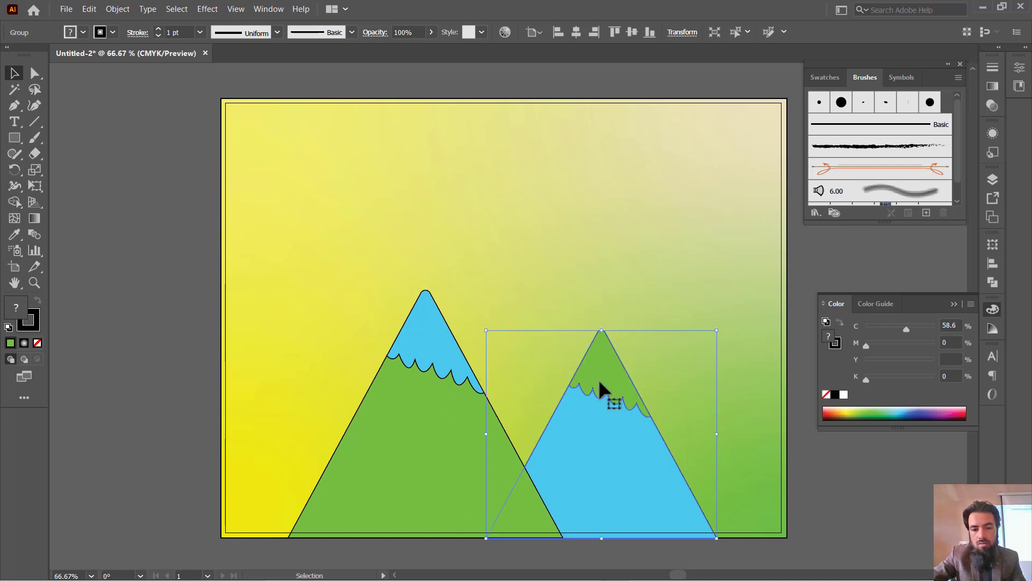
drag(599, 382, 601, 380)
click(184, 183)
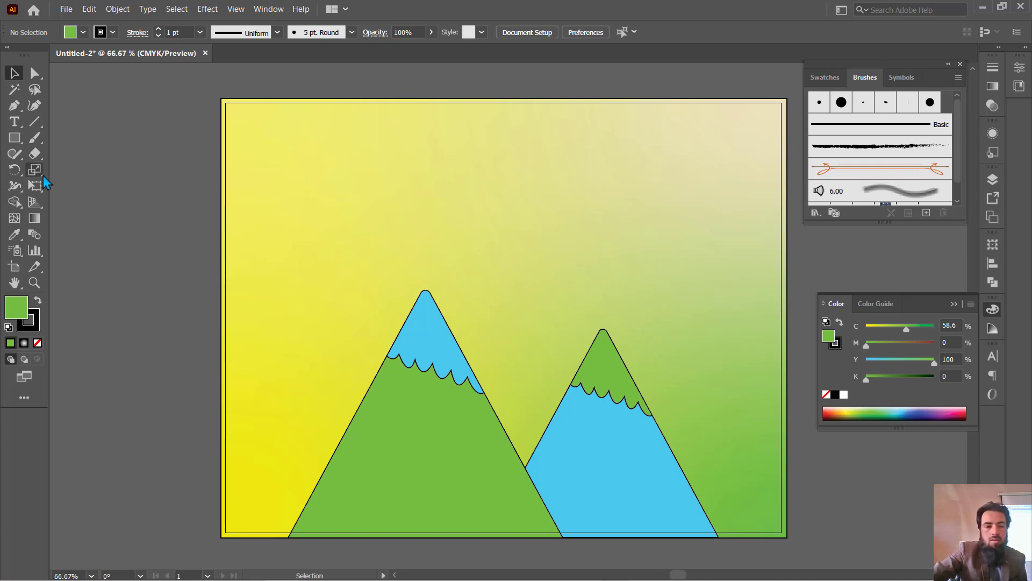
Draw a circle with the Ellipse tool over the peak of the smaller blue-bodied mountain
drag(14, 137, 75, 171)
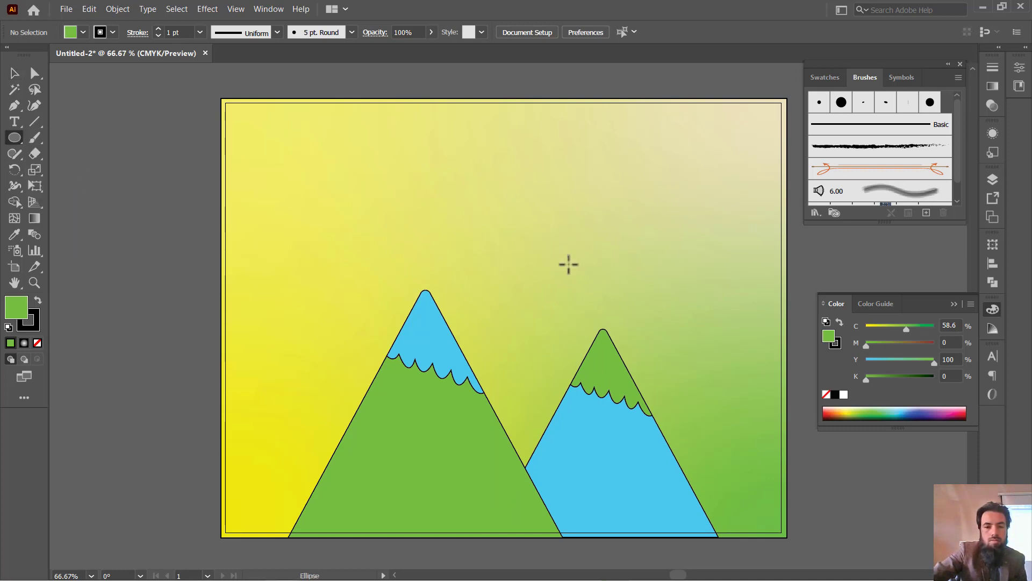
drag(562, 273, 649, 360)
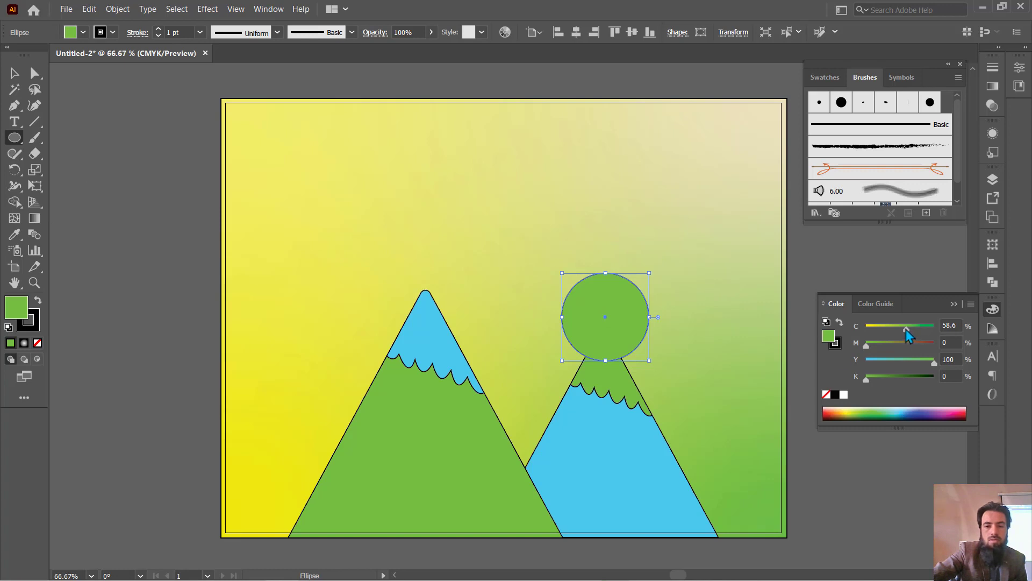
Recolor the circle yellow by setting cyan to 0%, and move it slightly up over the smaller mountain's peak
drag(905, 329, 826, 336)
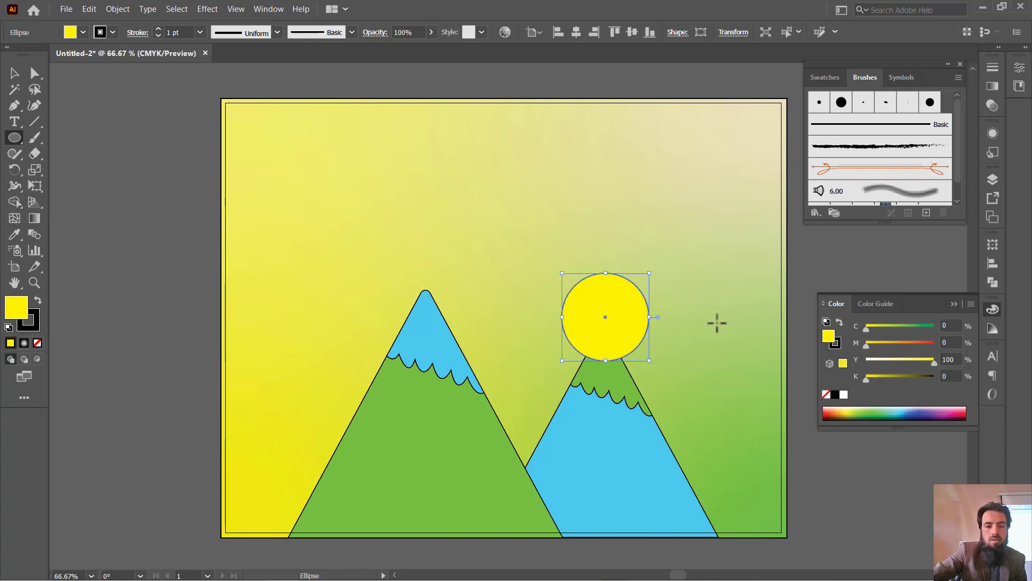
click(14, 72)
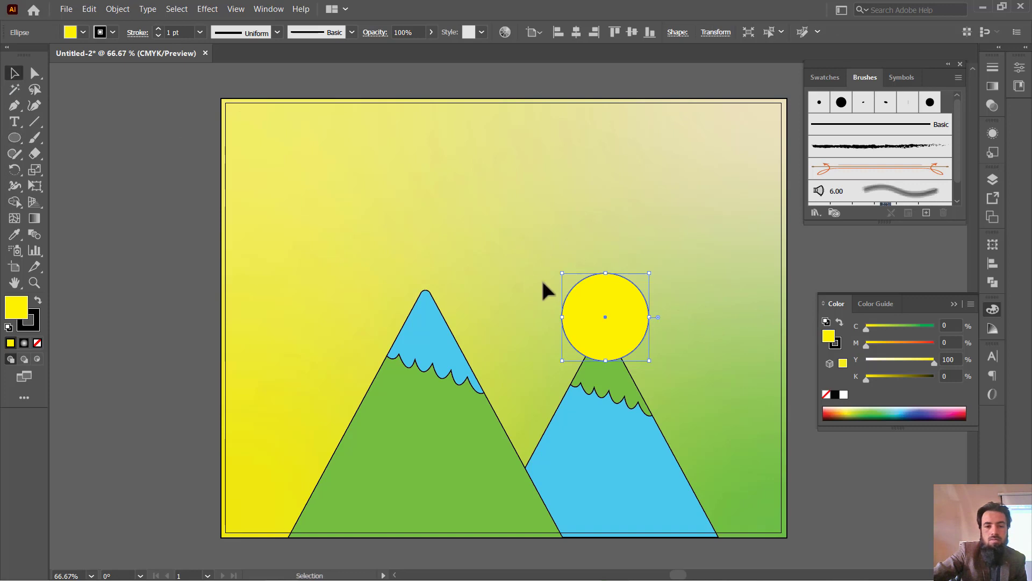
drag(612, 303, 607, 293)
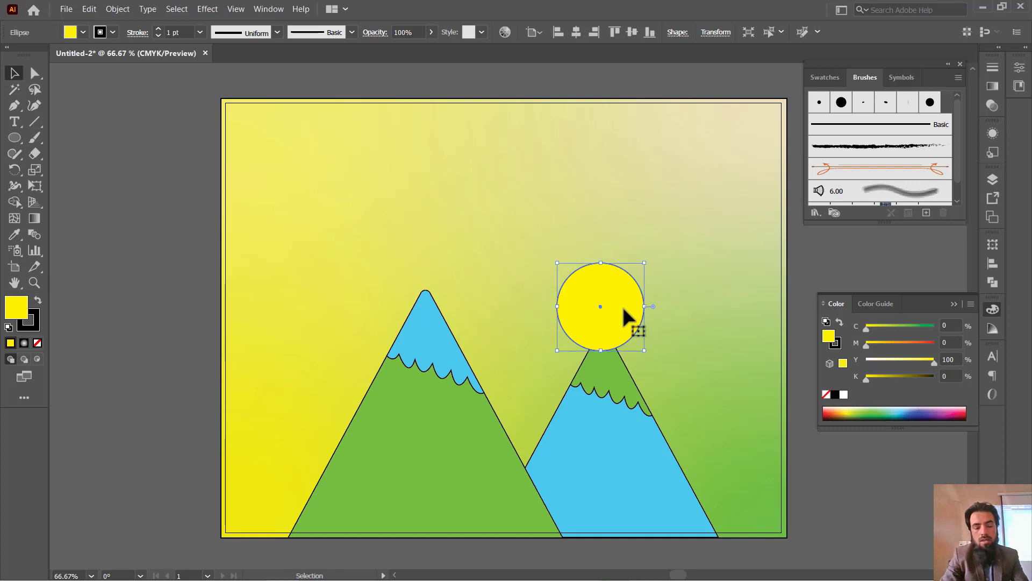
Send the yellow circle backward behind the mountains and move it behind the taller mountain's blue peak
right_click(621, 304)
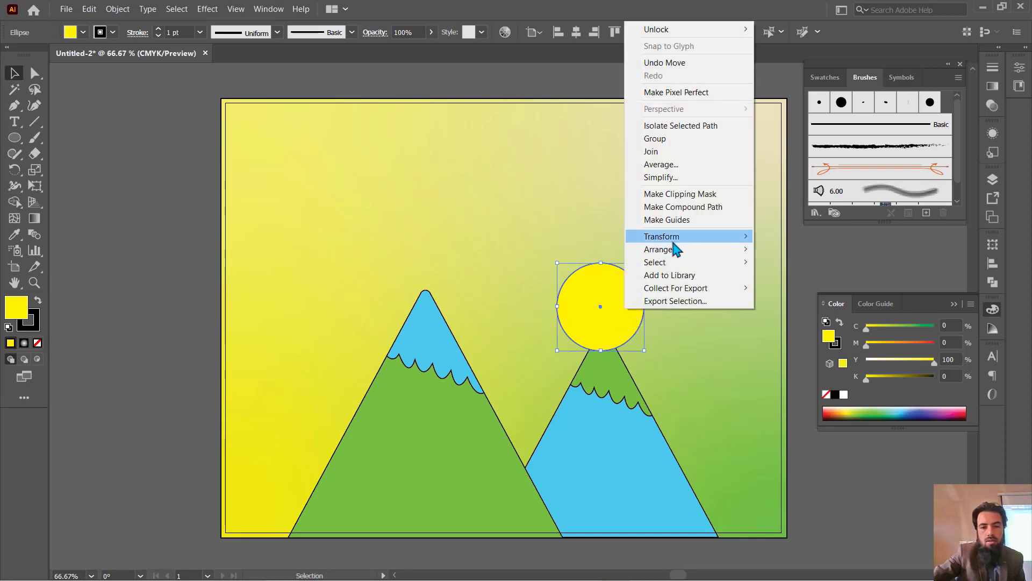
mouse_move(674, 254)
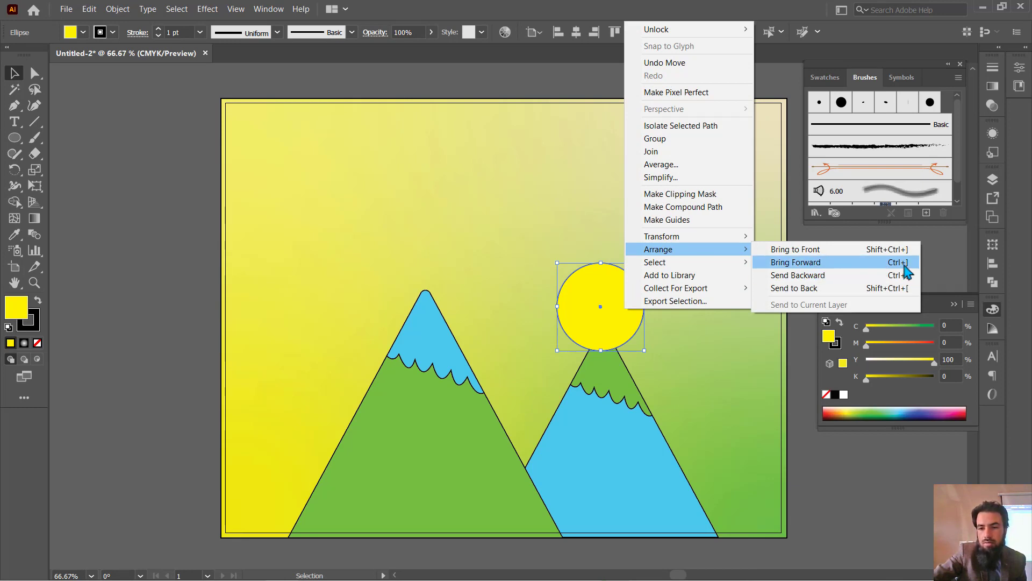
click(610, 314)
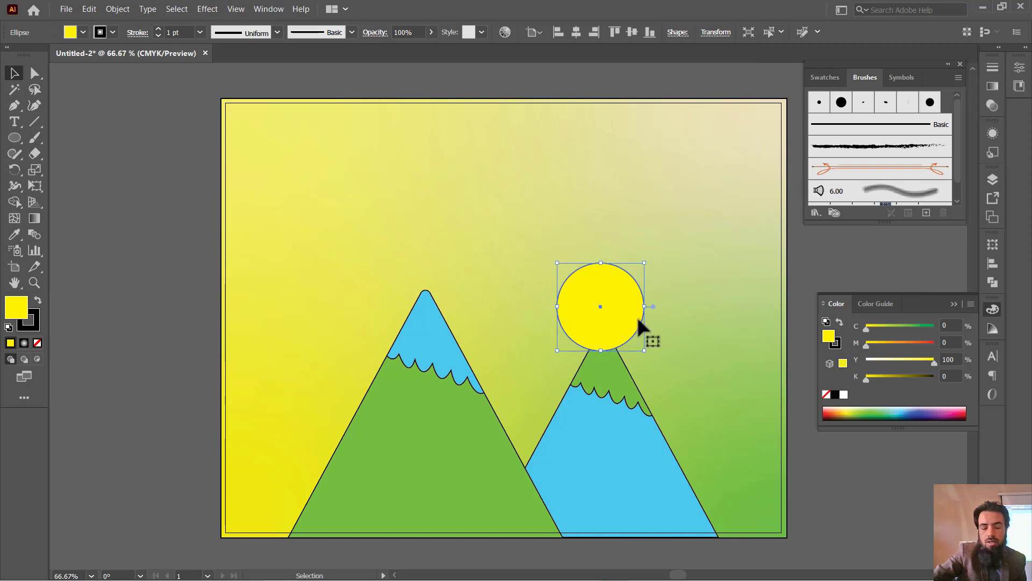
key(a)
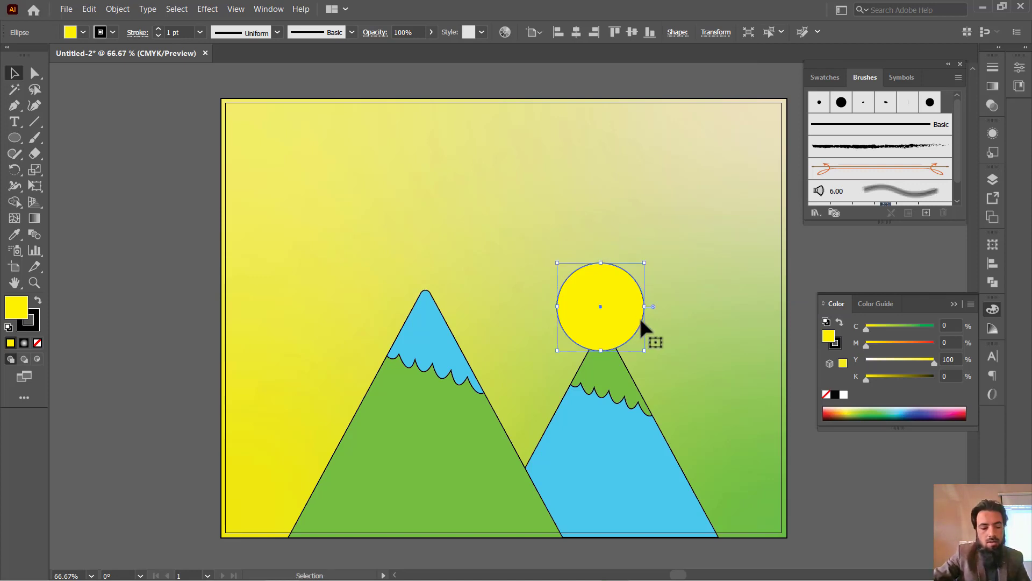
key(ctrl)
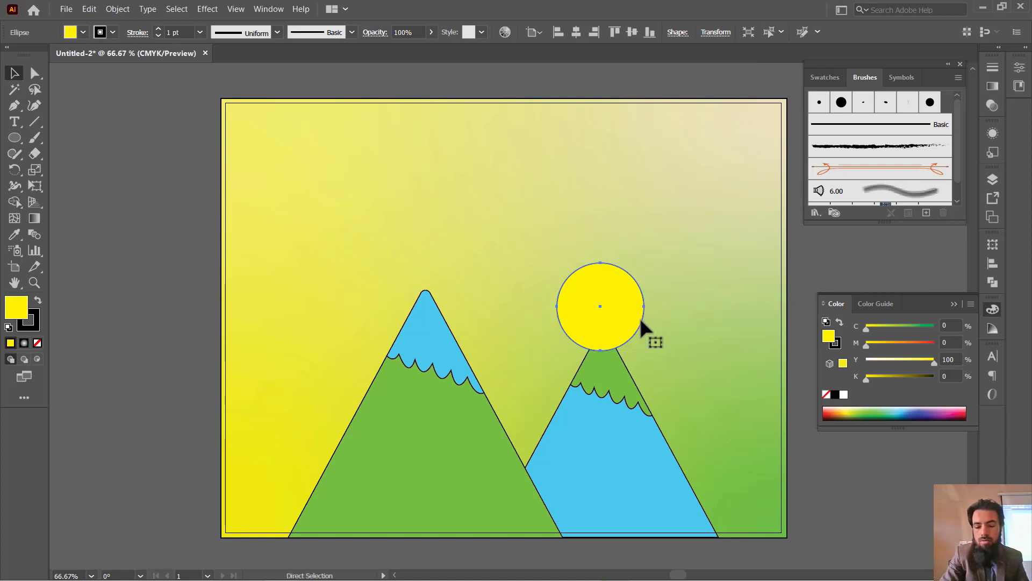
key(ctrl+bracketleft)
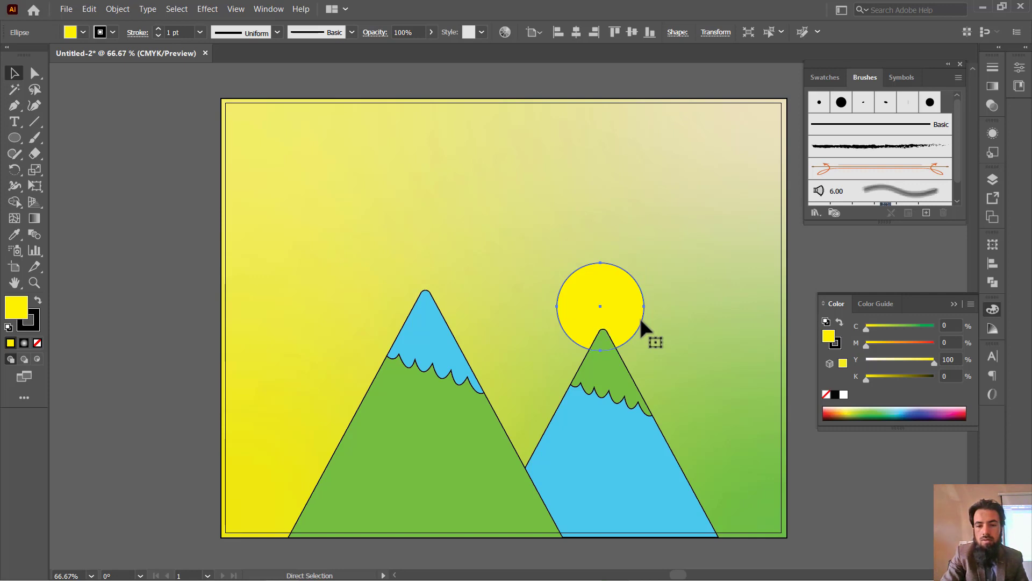
click(269, 300)
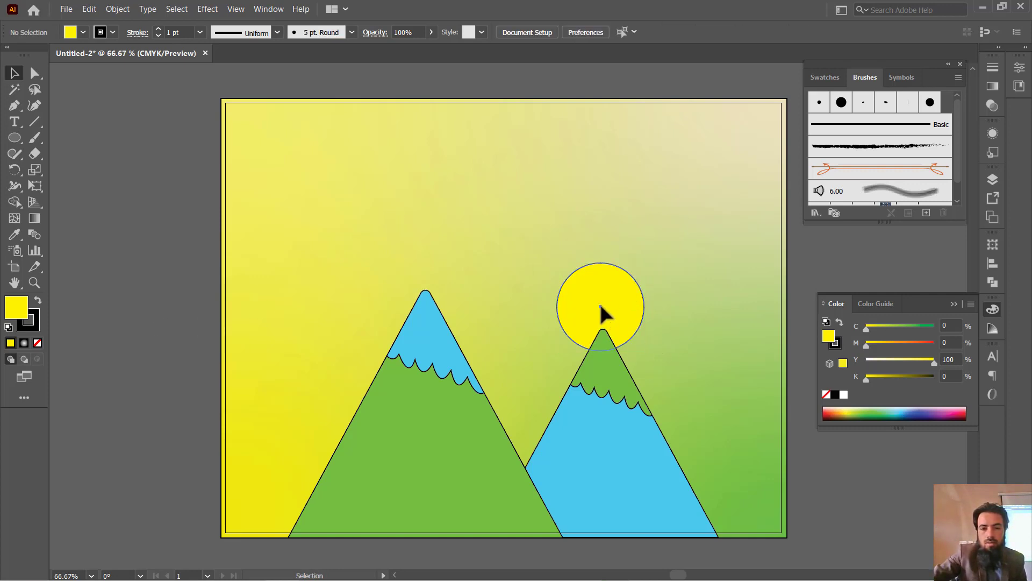
drag(599, 301, 439, 270)
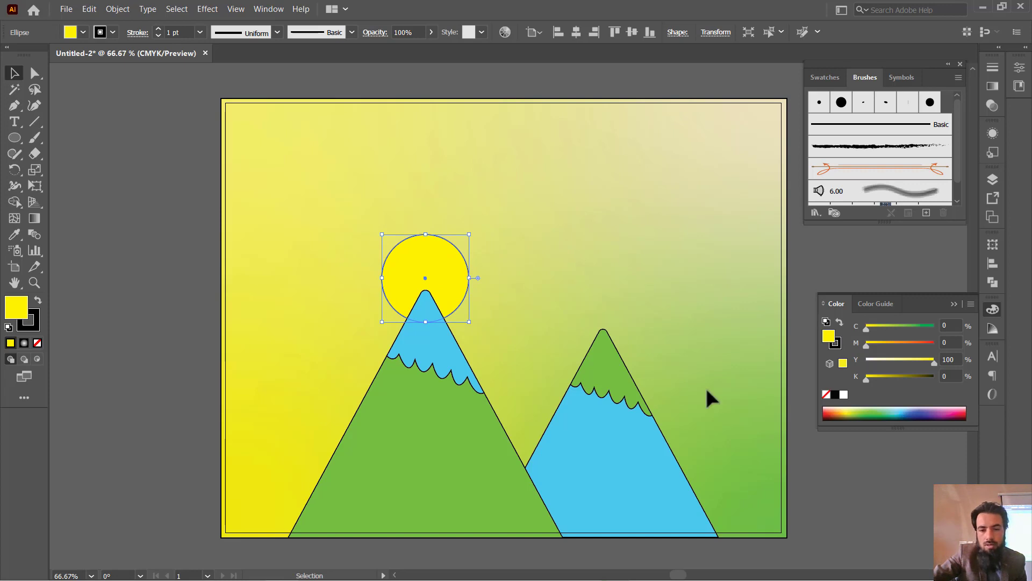
click(77, 220)
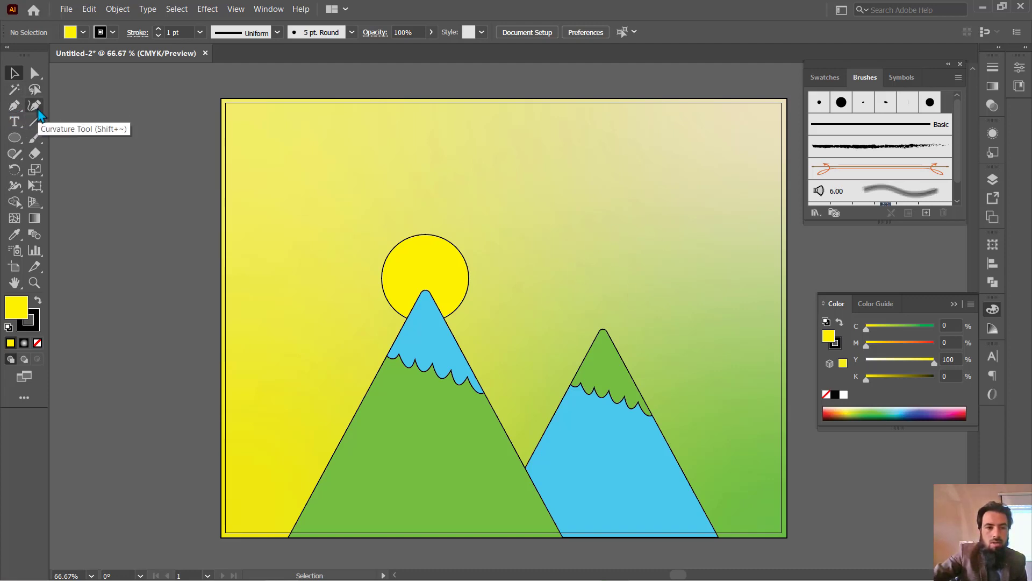
click(35, 138)
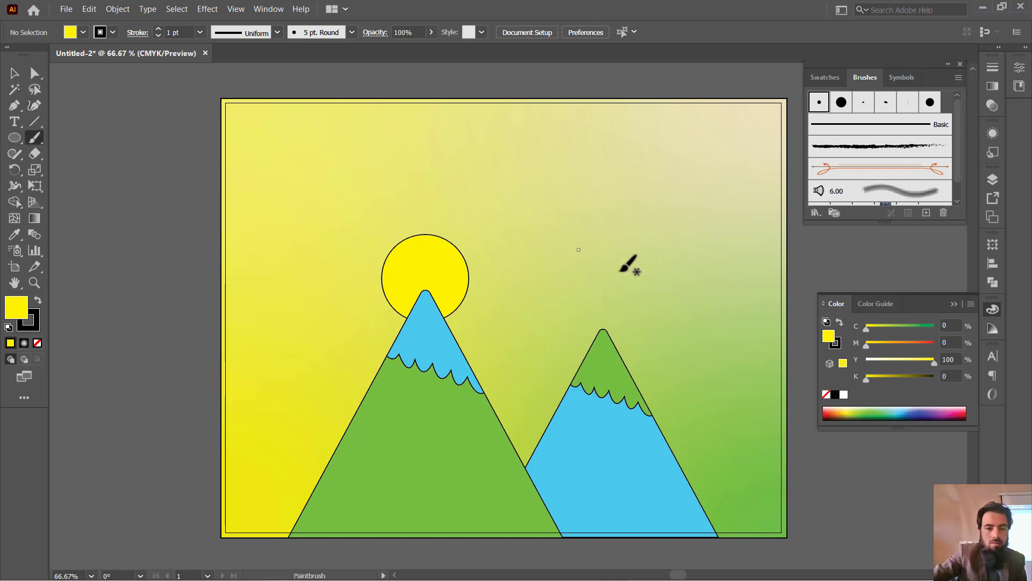
mouse_move(607, 286)
mouse_down()
mouse_move(557, 285)
mouse_move(538, 257)
mouse_move(556, 242)
mouse_move(571, 251)
mouse_move(554, 240)
mouse_move(564, 224)
mouse_move(591, 231)
mouse_move(596, 248)
mouse_move(622, 247)
mouse_move(615, 285)
mouse_move(604, 286)
mouse_up()
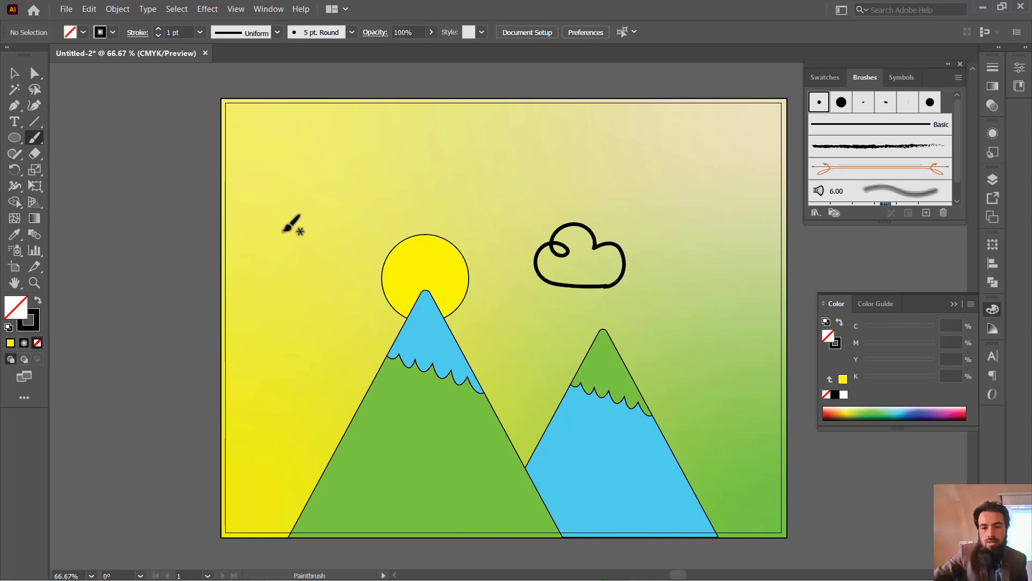
click(14, 73)
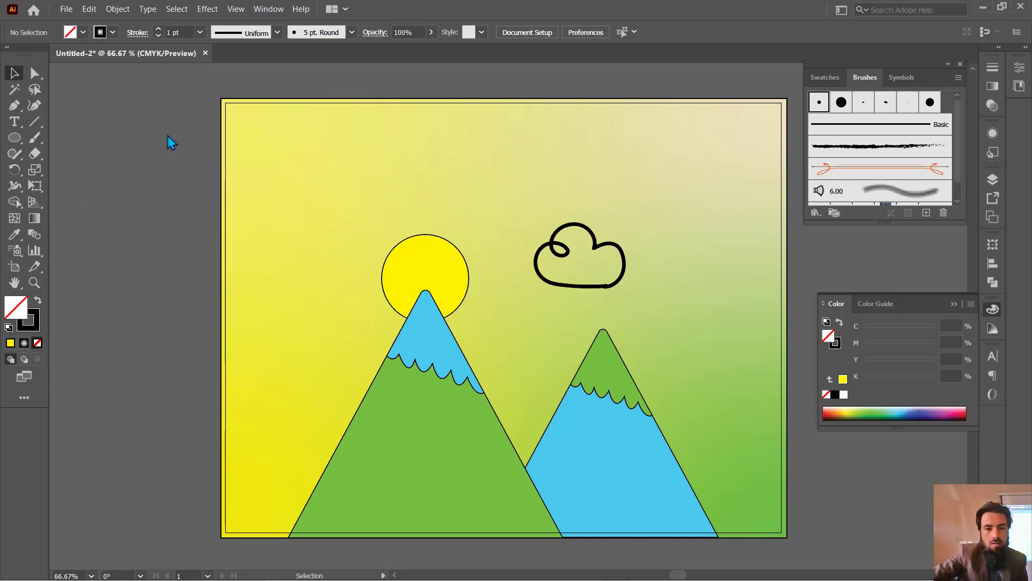
click(557, 258)
key(Delete)
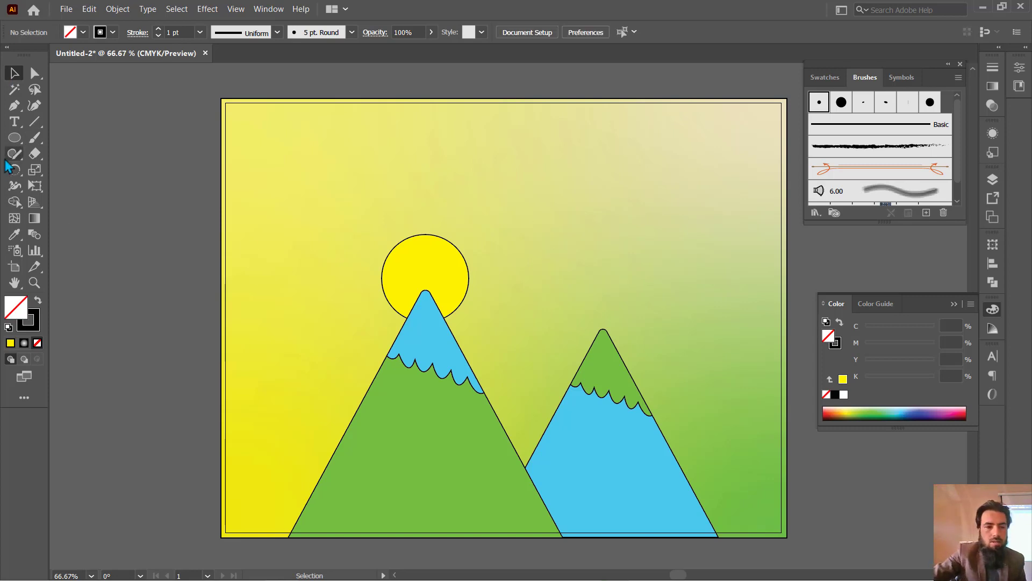
Paint a three-lobed cloud outline with the Paintbrush above the smaller mountain, with a flat base
click(34, 137)
drag(587, 248, 628, 278)
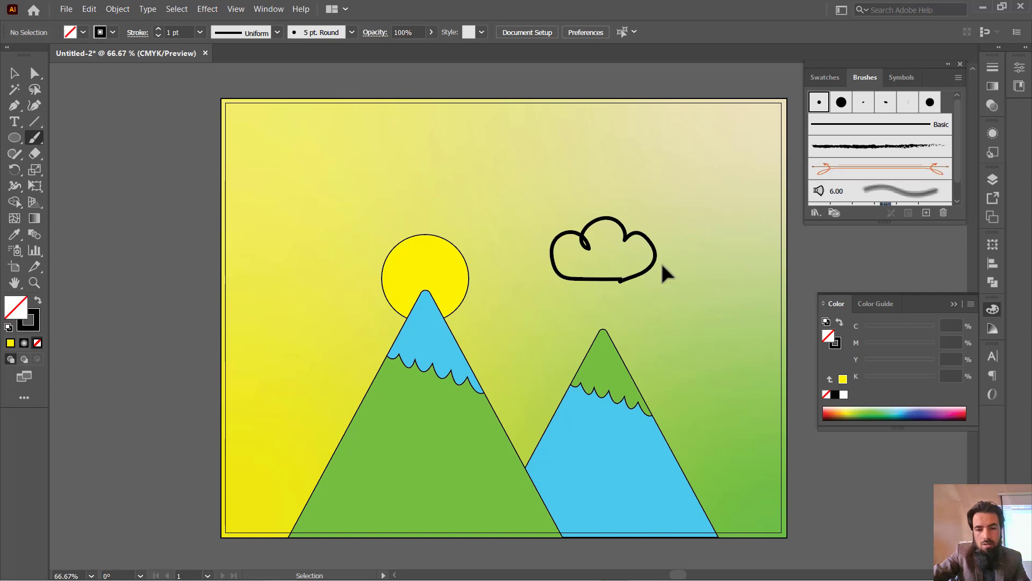
Reshape the cloud's lower-right corner by moving its anchor points so the loose end lines up with the flat base
click(34, 73)
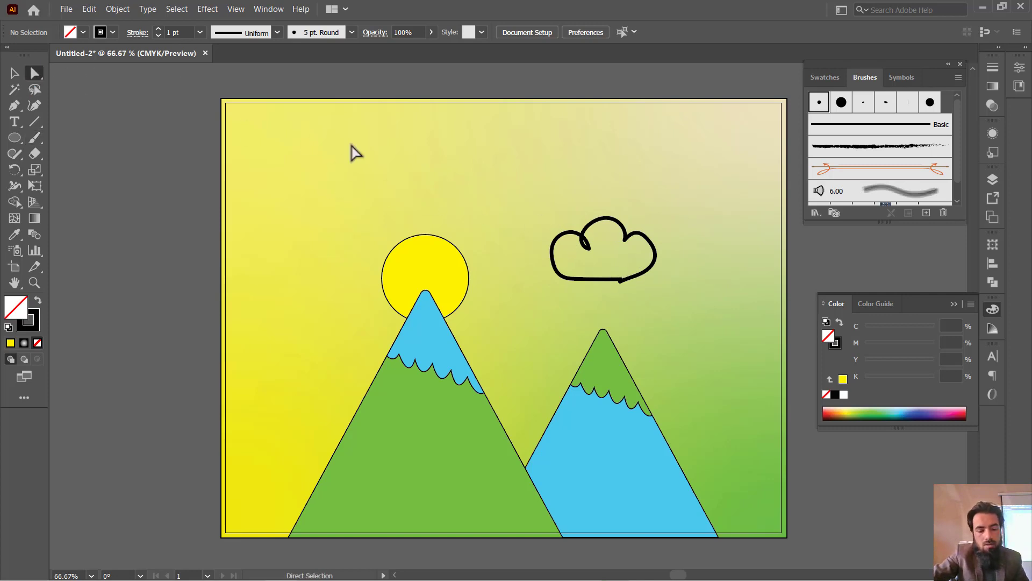
scroll(642, 277, up, 3)
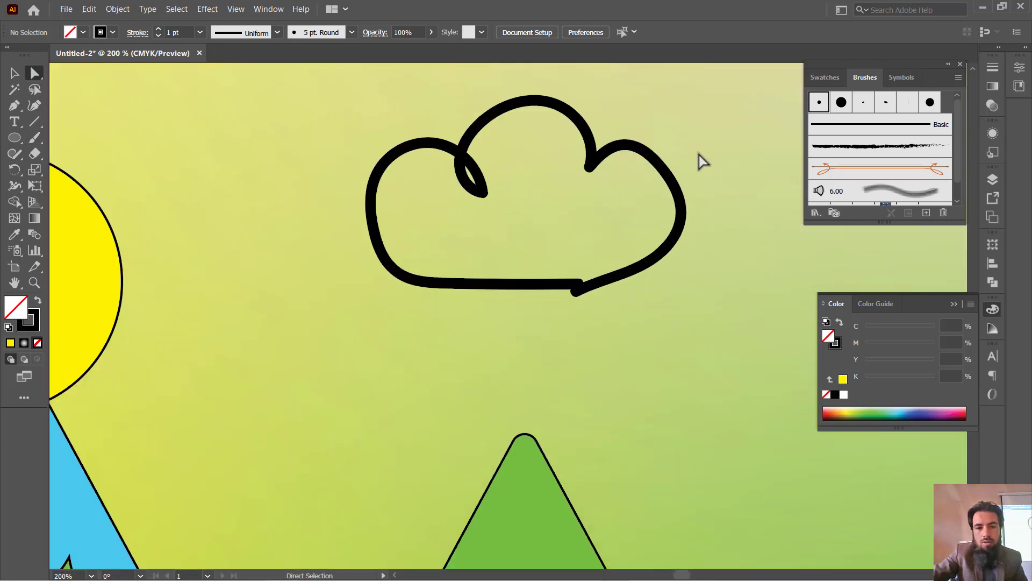
click(600, 281)
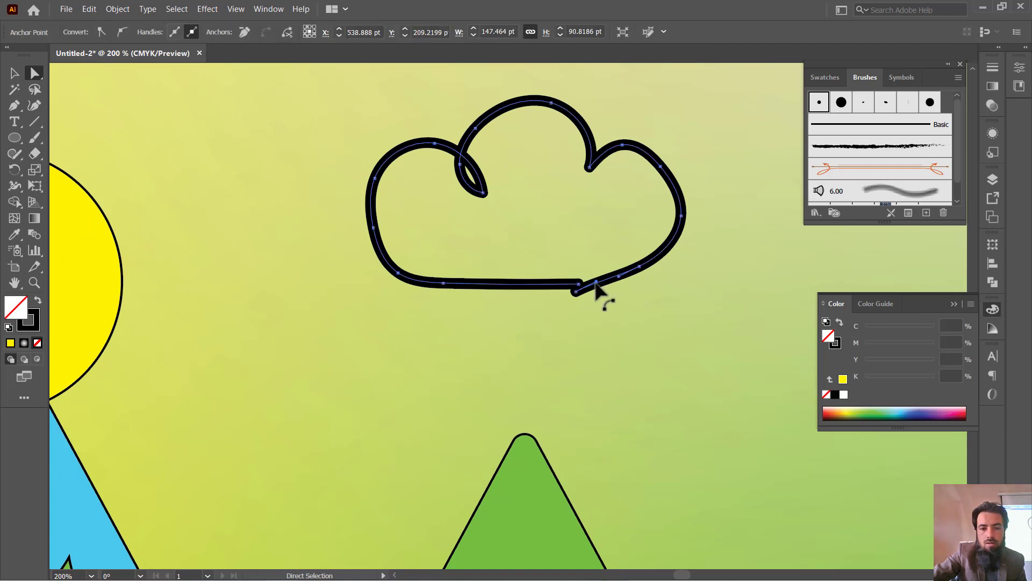
click(575, 292)
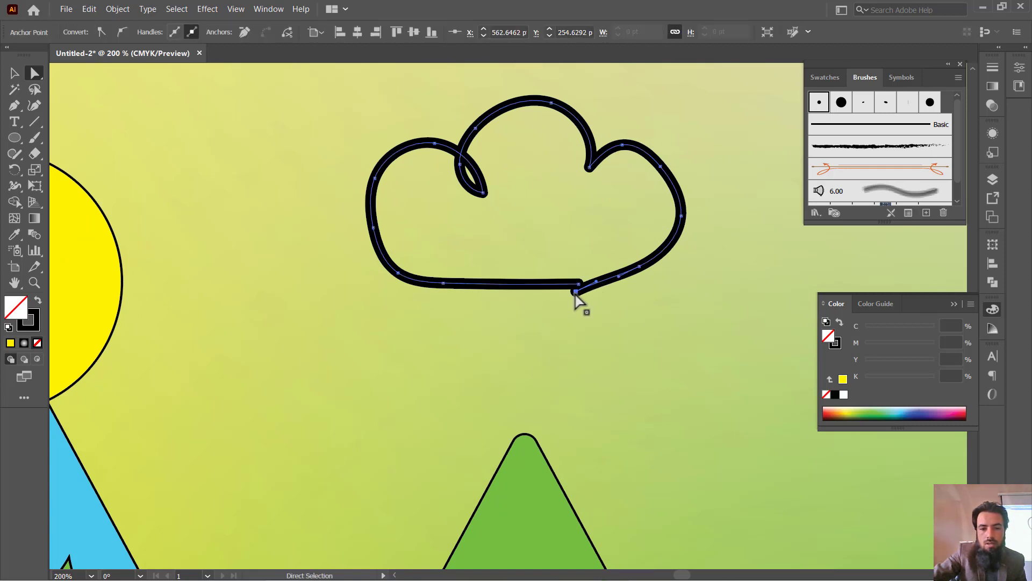
drag(574, 293, 646, 271)
Select the two open end anchors on the cloud's base and join them
click(578, 285)
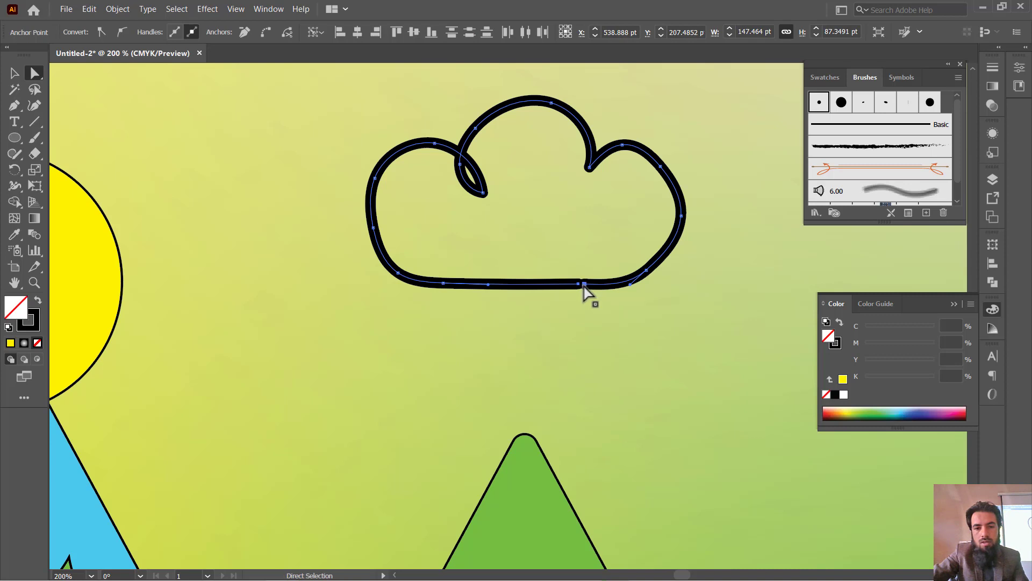
alt+click(580, 285)
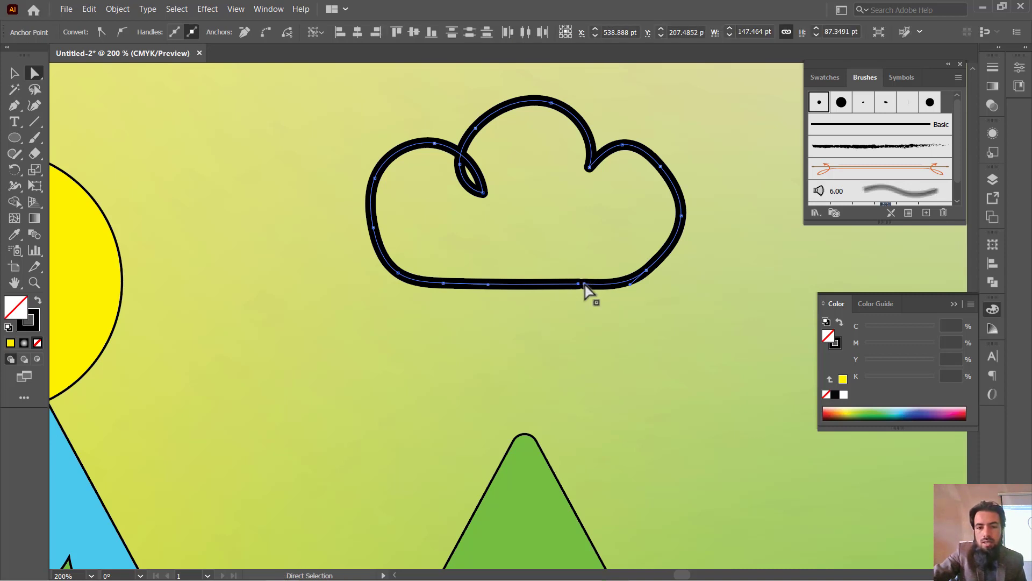
right_click(585, 291)
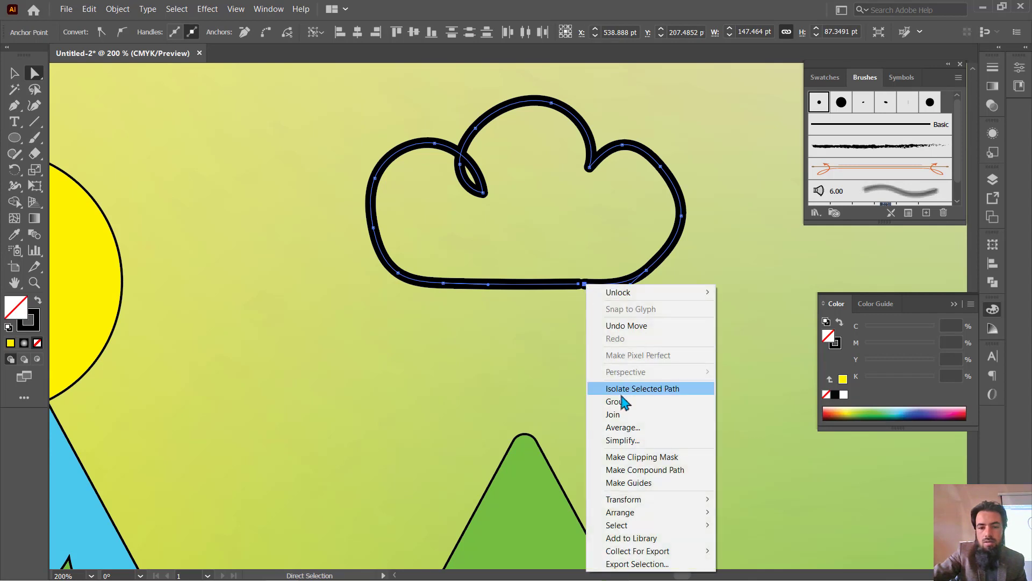
click(619, 415)
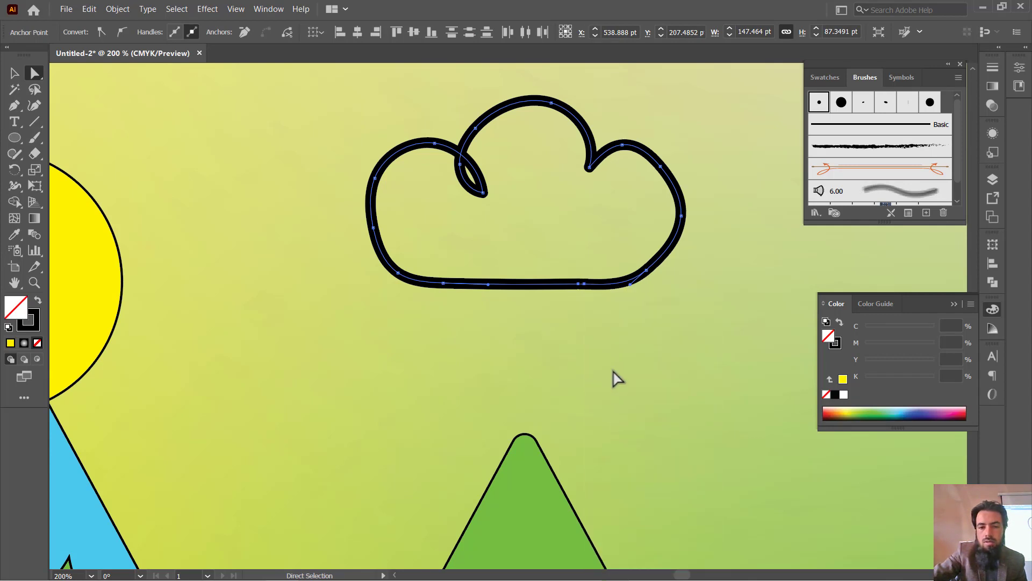
Round off the sharp tip of the small inner loop between the cloud's left and middle lobes
click(483, 194)
drag(476, 185, 469, 176)
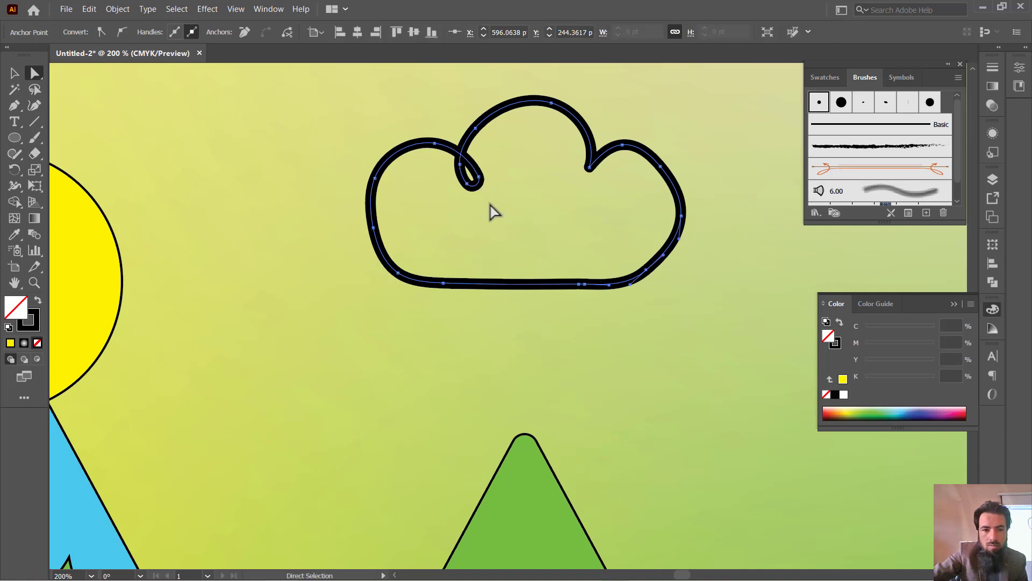
click(15, 74)
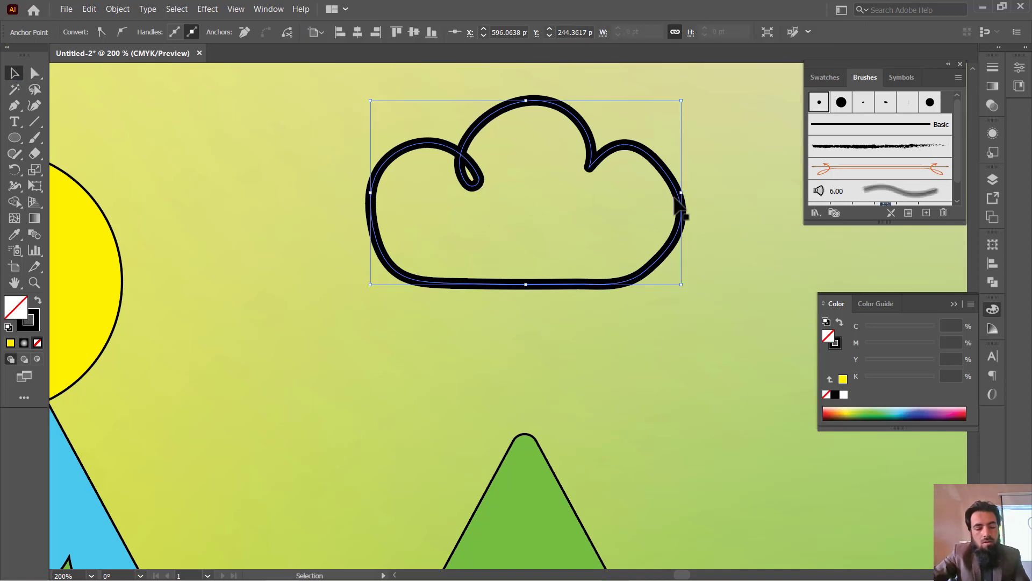
Fill the cloud with the sun's yellow using the Eyedropper
scroll(644, 197, down, 3)
scroll(646, 197, up, 1)
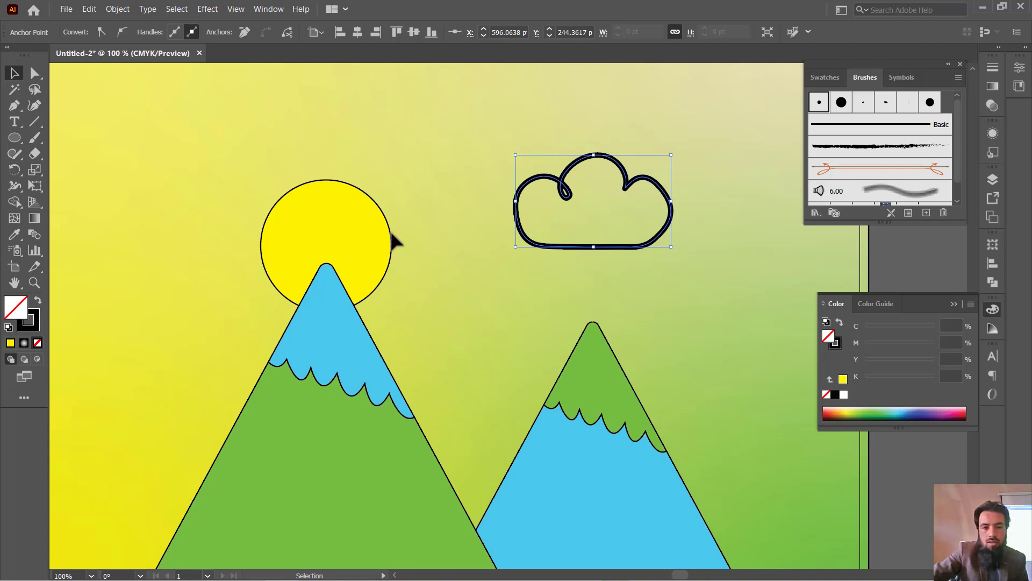
click(14, 234)
click(353, 222)
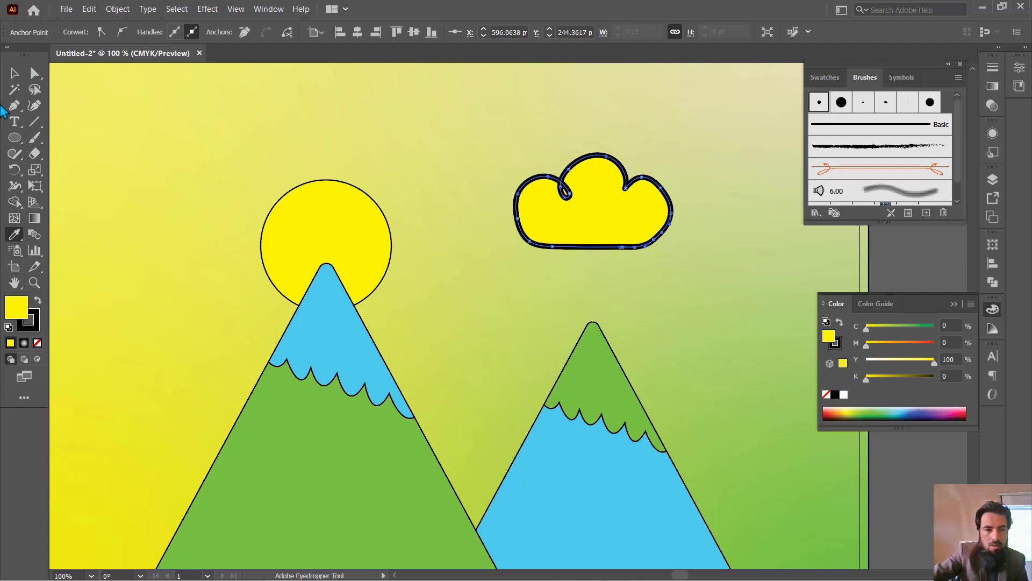
Reduce the cloud's stroke weight until its outline is about as thin as the sun's
click(15, 73)
click(327, 221)
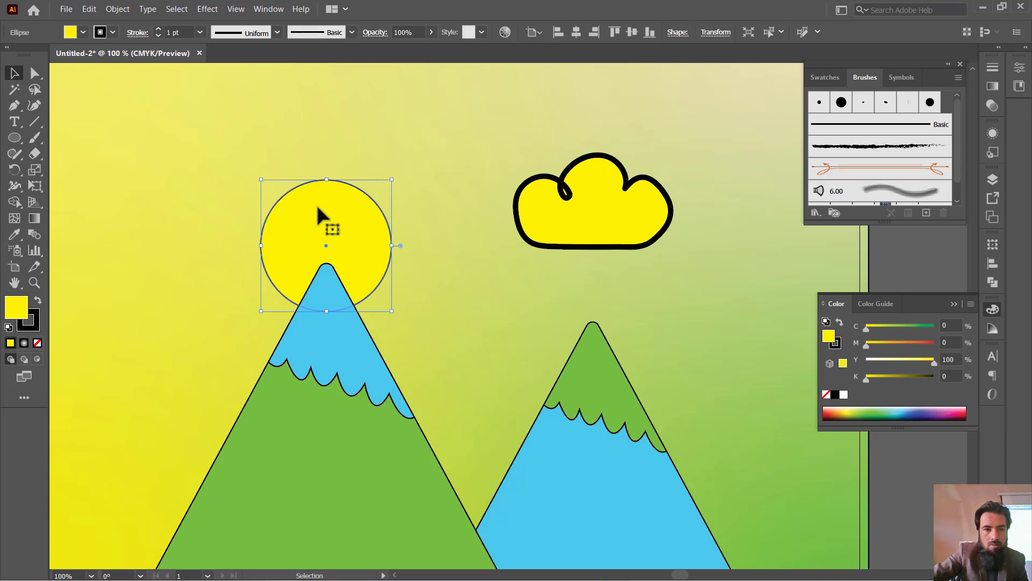
click(610, 218)
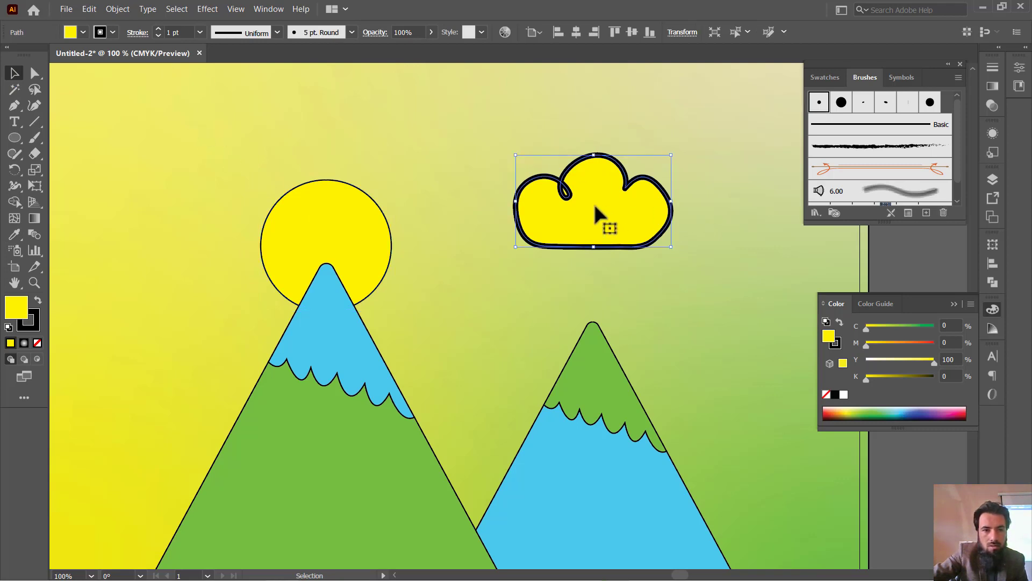
click(158, 36)
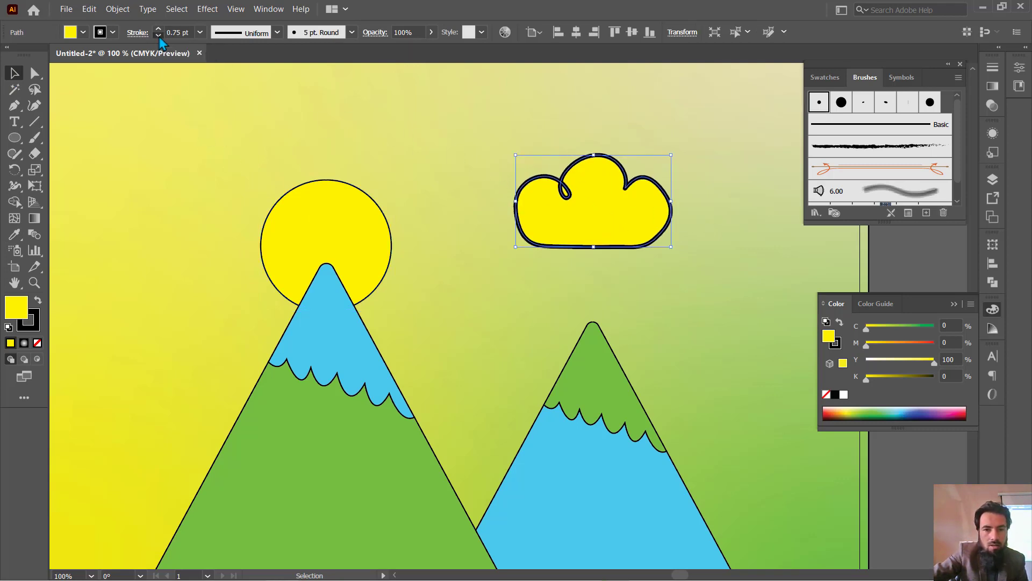
click(158, 36)
click(158, 36)
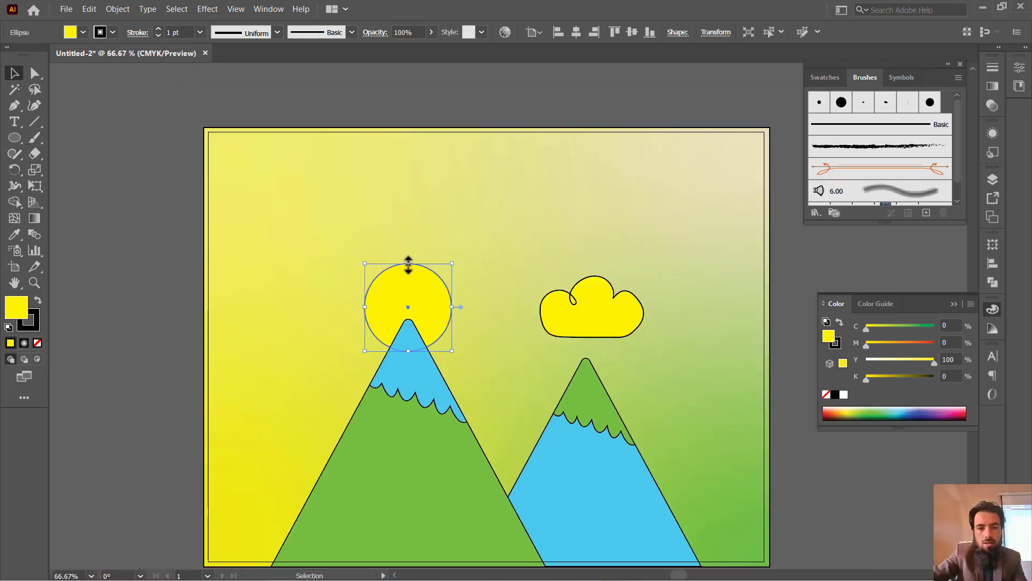
Enlarge the sun circle proportionally upward by about half, keeping its lower edge in place, and deselect it
drag(408, 263, 408, 218)
key(ctrl+shift+a)
Draw an open, unfilled wavy line with two crests rising diagonally across the sun using the Pen tool
click(14, 105)
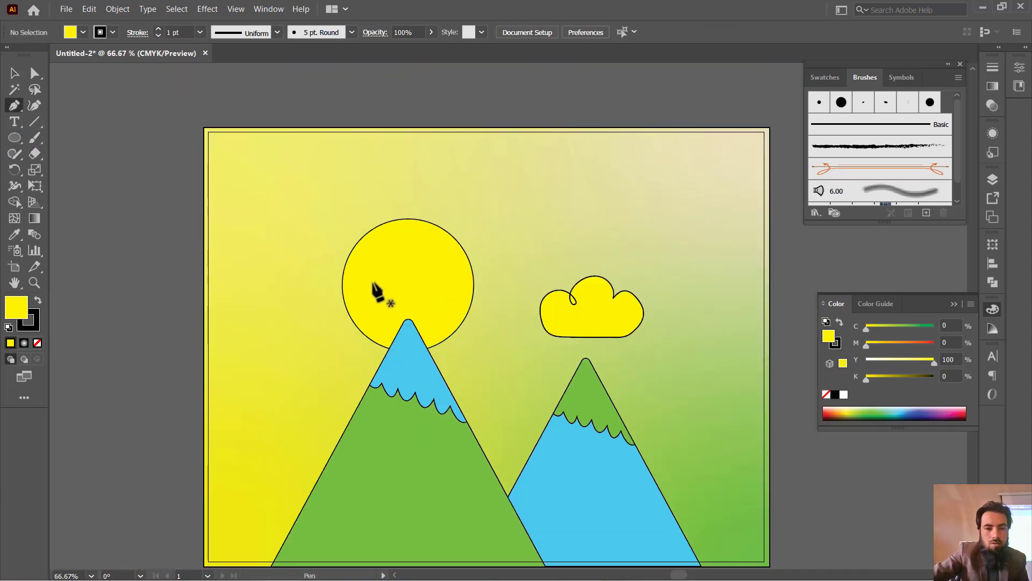
click(314, 294)
drag(380, 271, 367, 314)
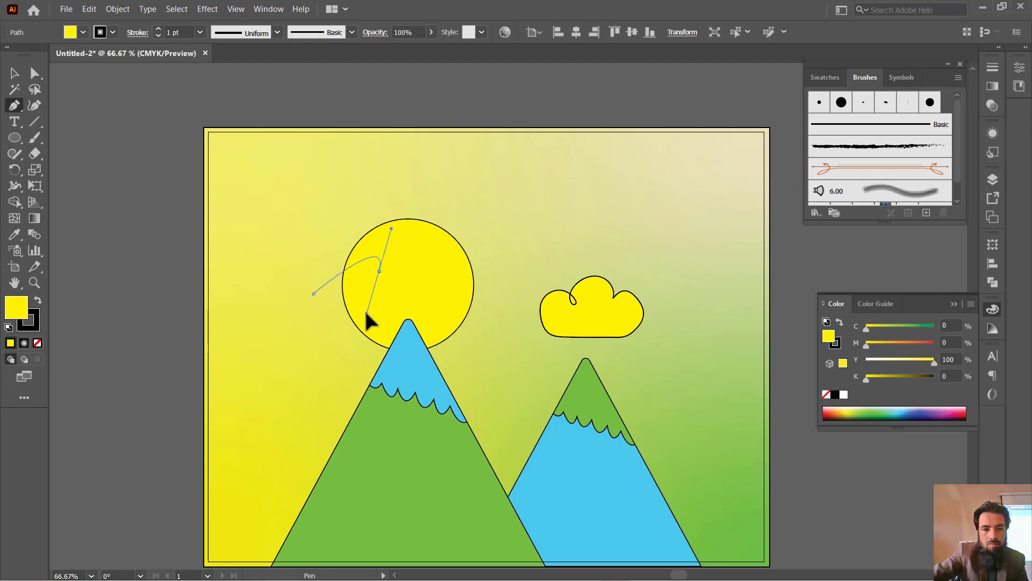
click(379, 271)
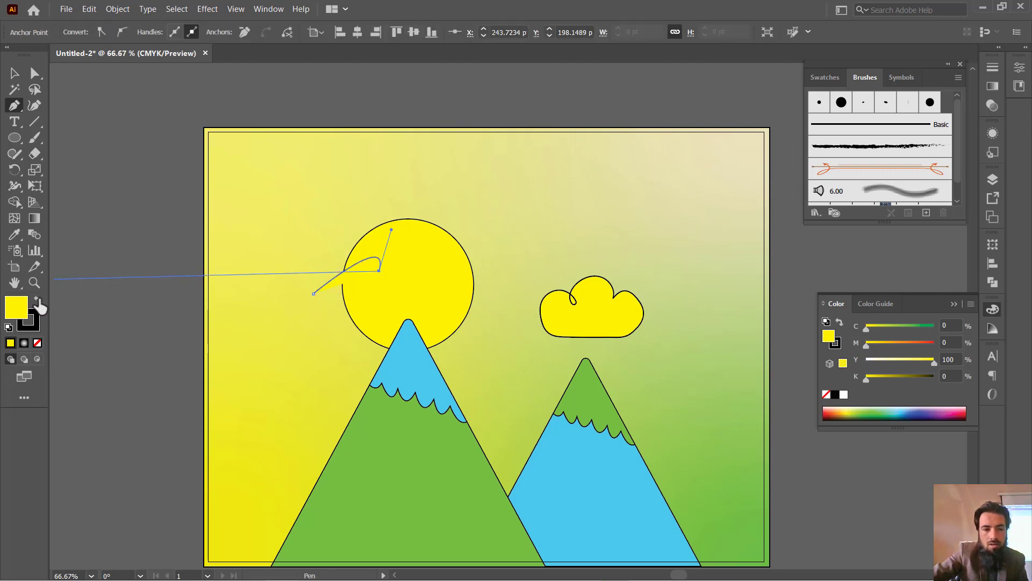
drag(417, 267, 403, 294)
key(/)
drag(435, 265, 430, 310)
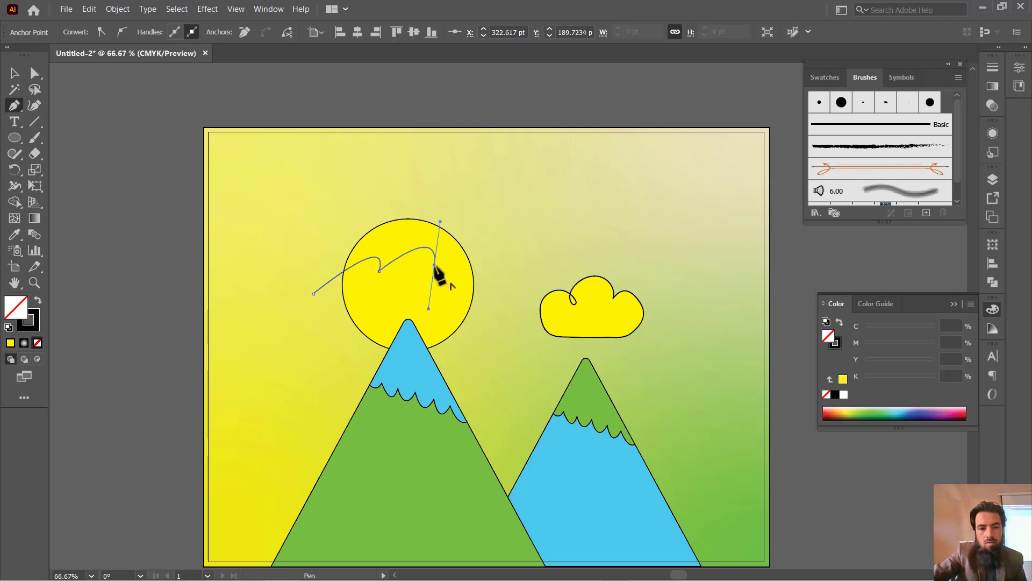
click(434, 265)
click(473, 245)
key(Escape)
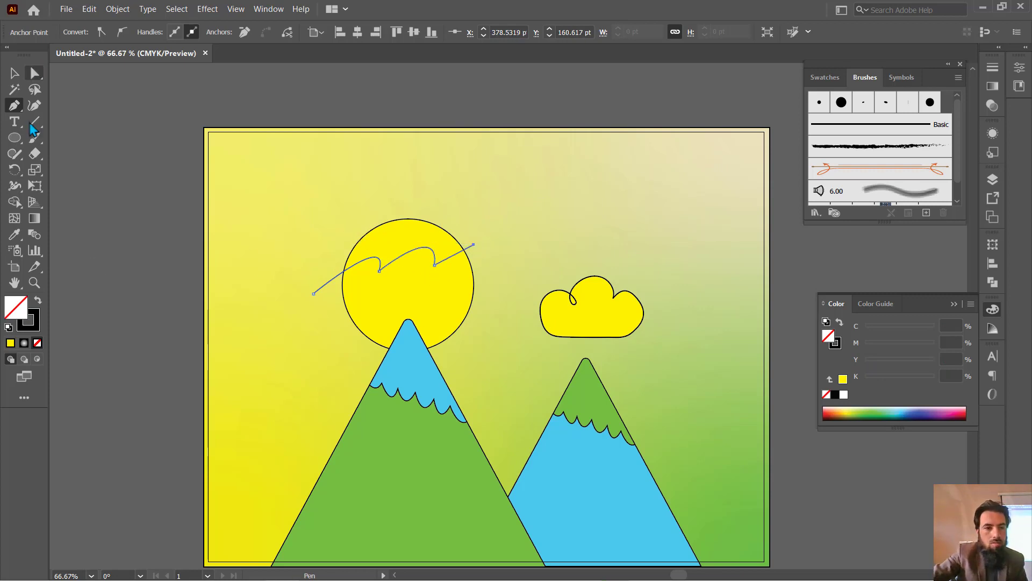
Give the wavy line a blue stroke sampled from the taller mountain's peak with the Eyedropper, leaving it without a fill
click(15, 74)
drag(433, 265, 443, 271)
click(444, 292)
scroll(444, 292, up, 1)
click(508, 277)
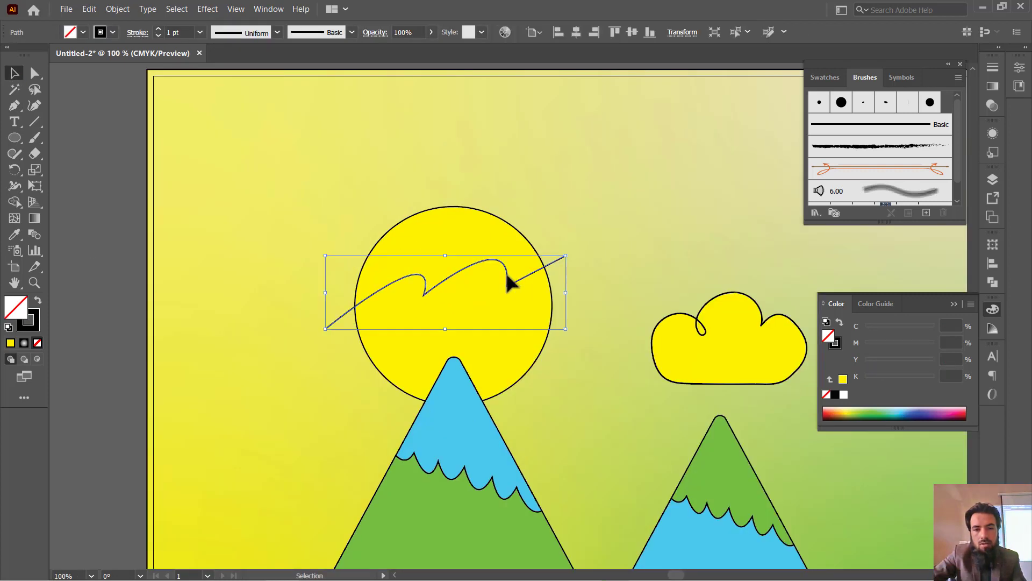
click(14, 234)
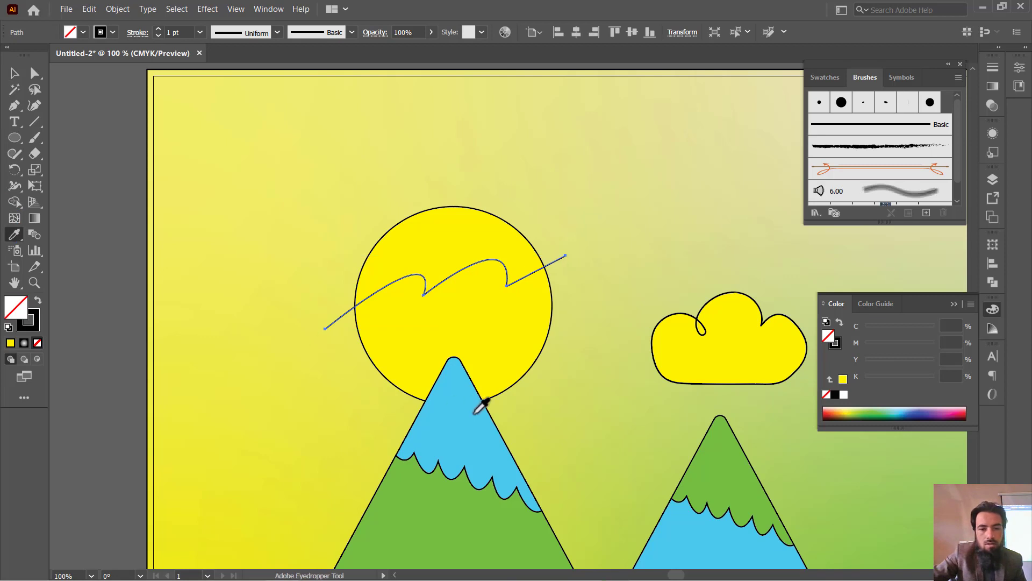
click(474, 414)
key(ctrl+z)
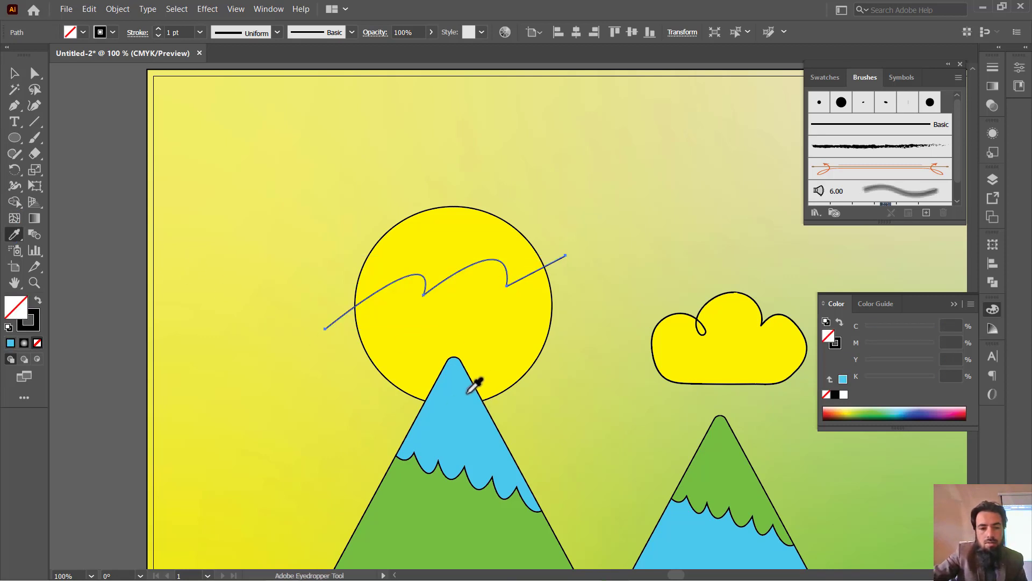
click(32, 321)
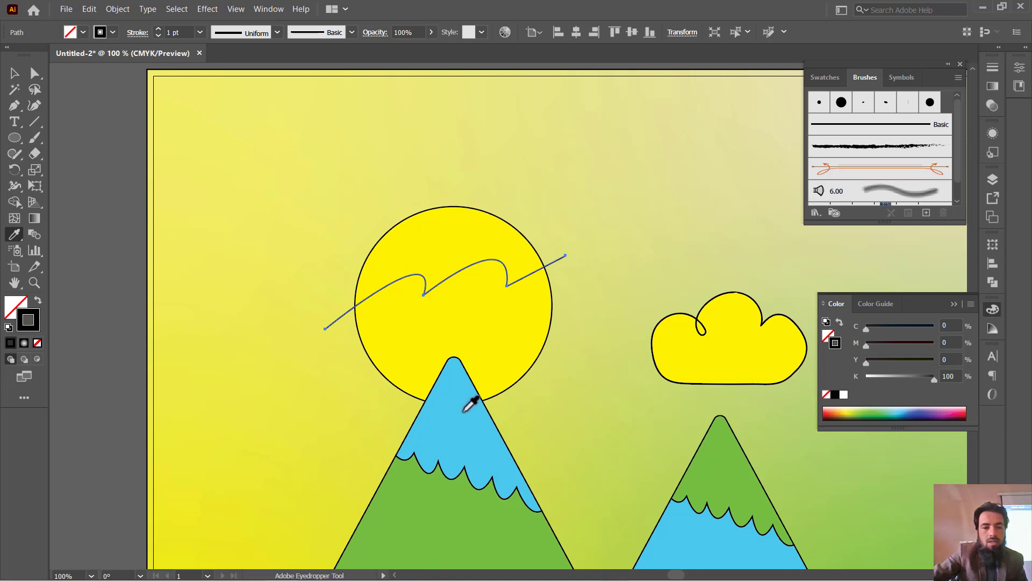
click(462, 410)
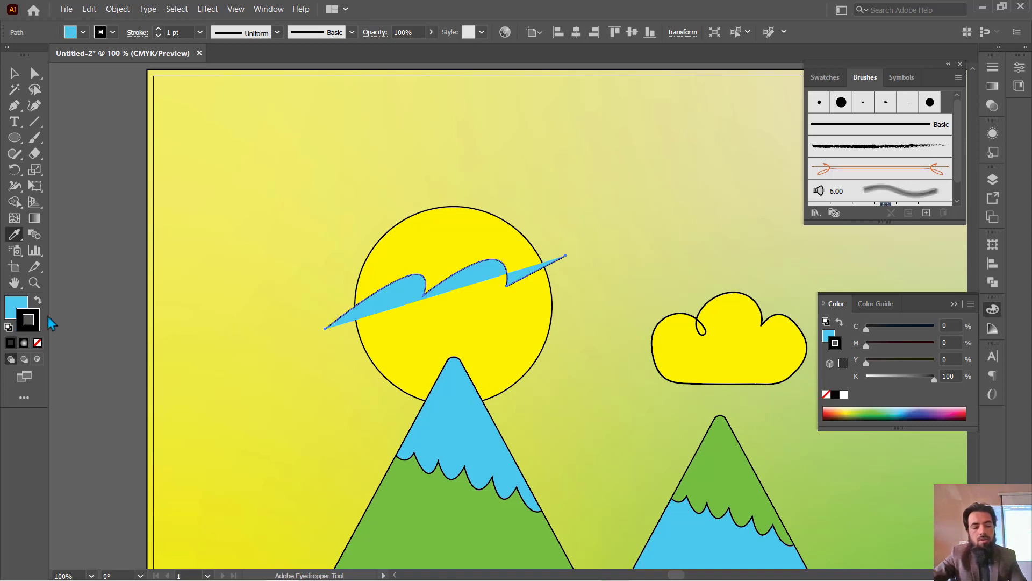
key(/)
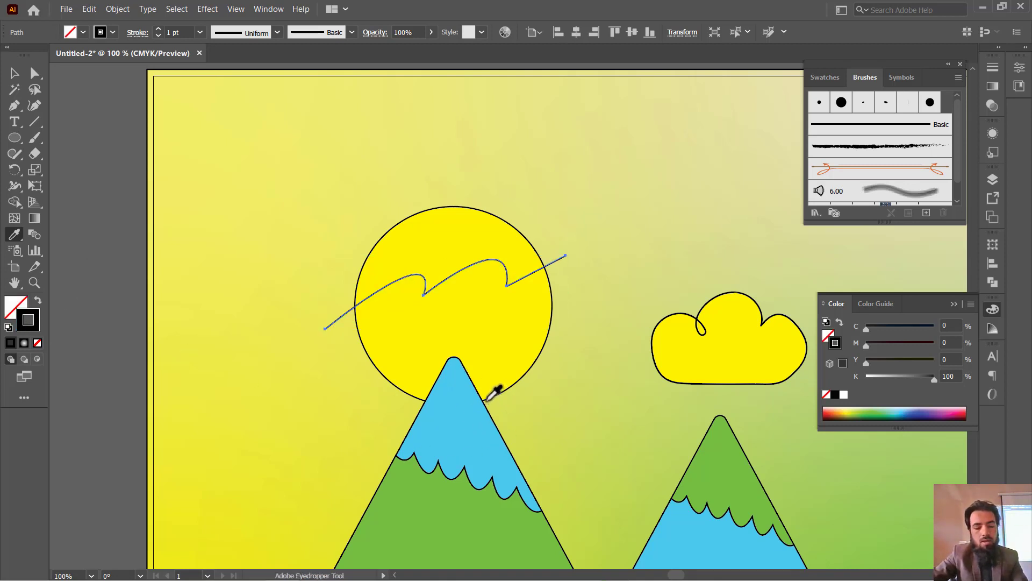
shift+click(484, 399)
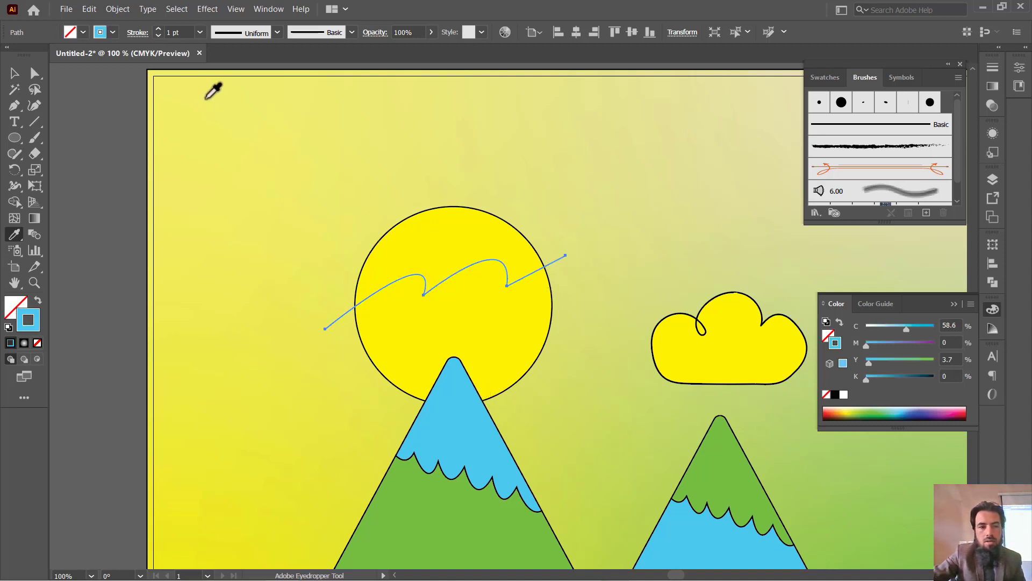
Set the wavy line's stroke weight to 2 pt and deselect it
click(158, 29)
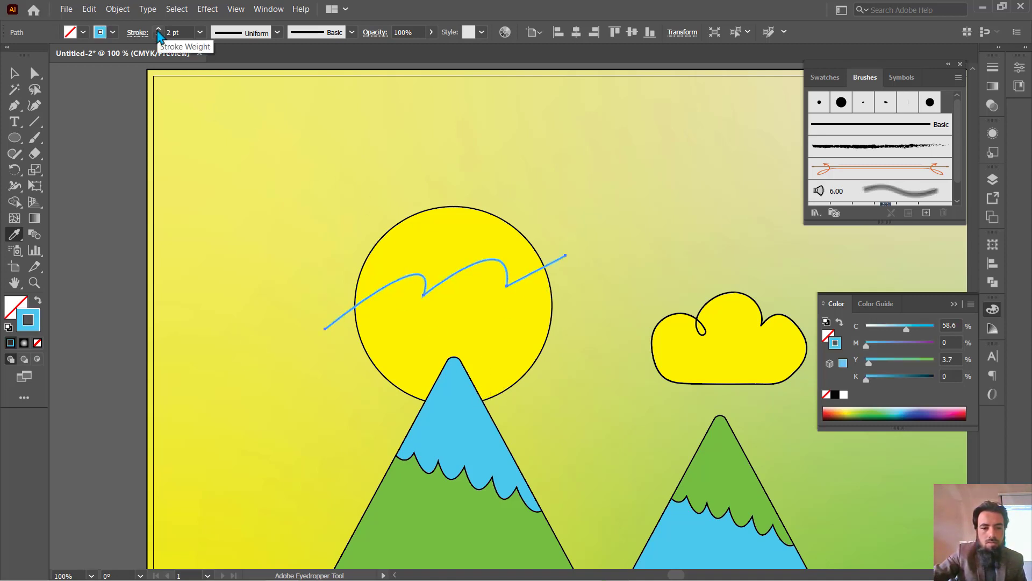
click(12, 78)
click(622, 173)
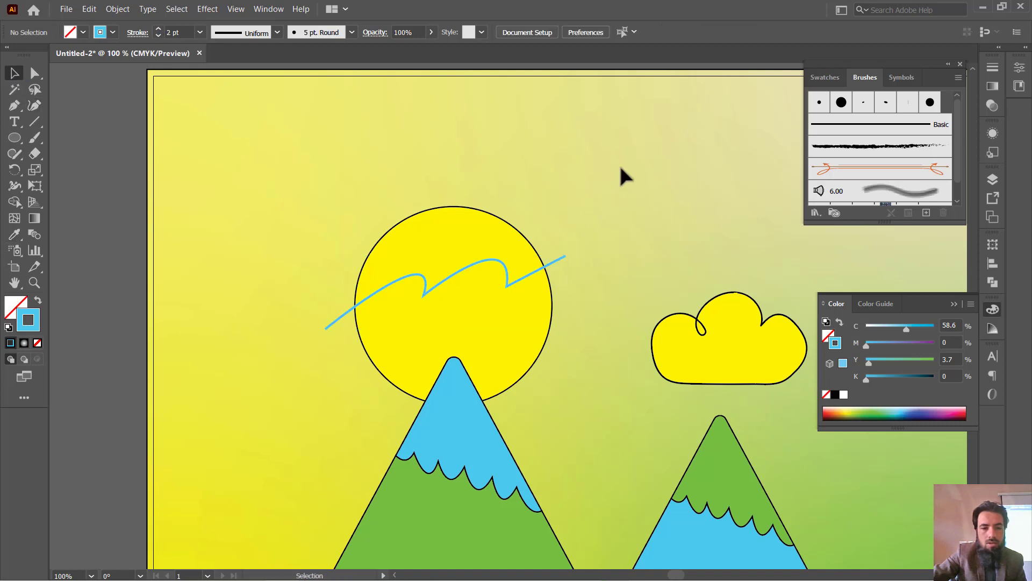
Group the mountains, sun, cloud and wavy line, and ungroup them again
key(ctrl+minus)
key(ctrl+minus)
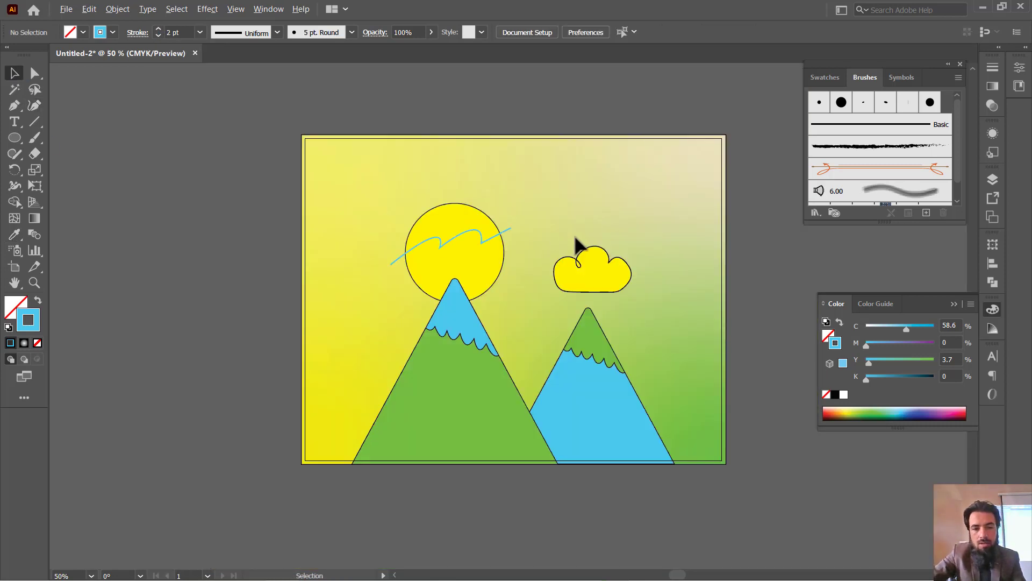
scroll(575, 245, down, 1)
scroll(575, 243, up, 2)
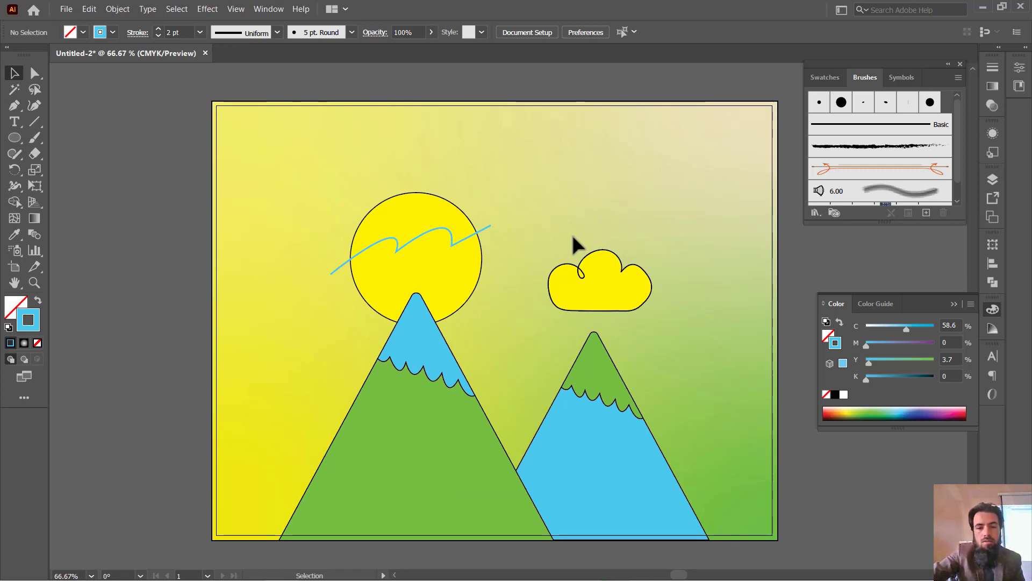
drag(171, 111, 790, 527)
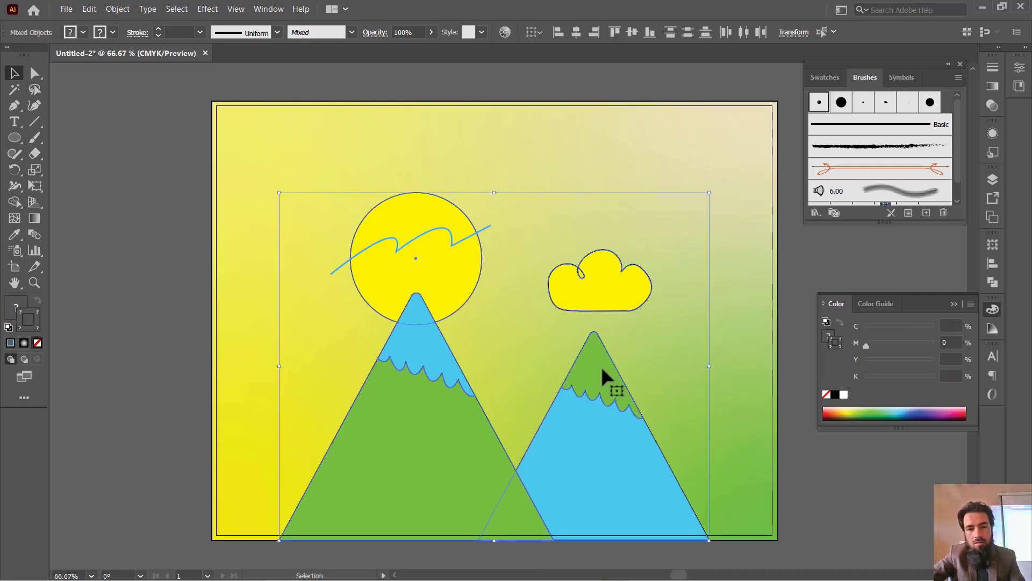
click(794, 262)
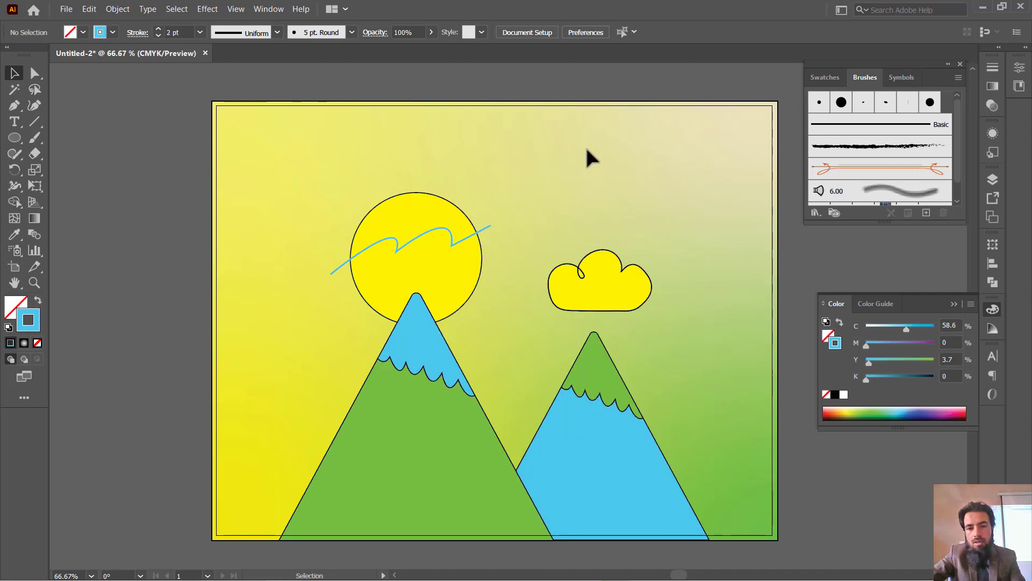
drag(197, 186, 675, 529)
key(ctrl+g)
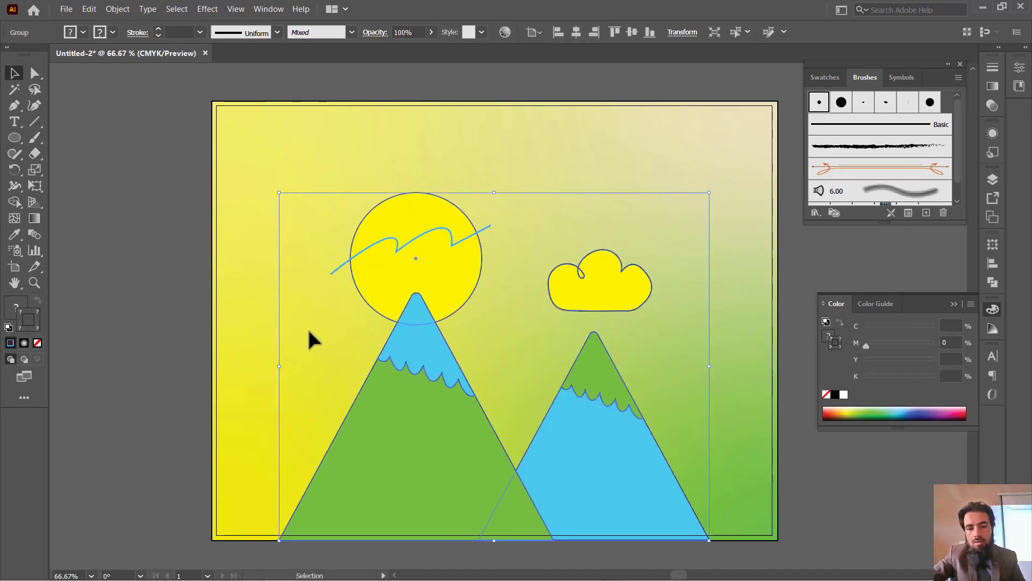
click(141, 295)
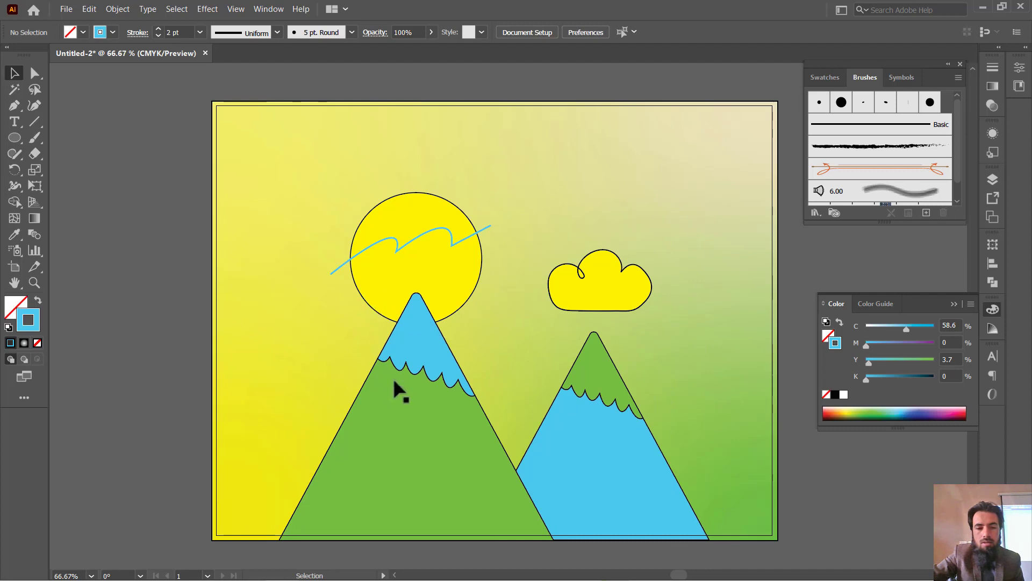
click(401, 390)
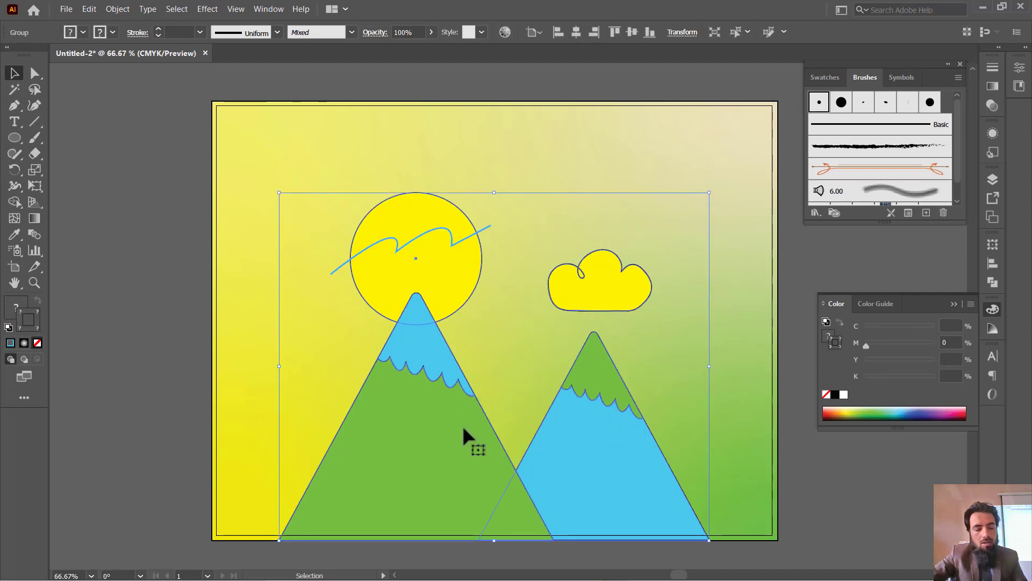
key(shift+ctrl+g)
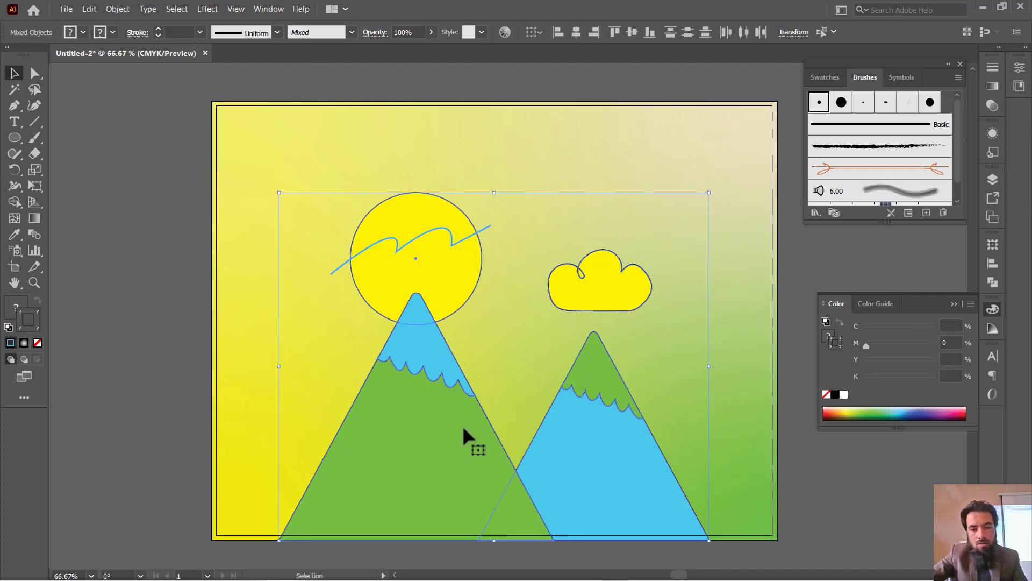
Expand the appearance of the selected artwork and expand its fills and strokes into shapes
click(118, 9)
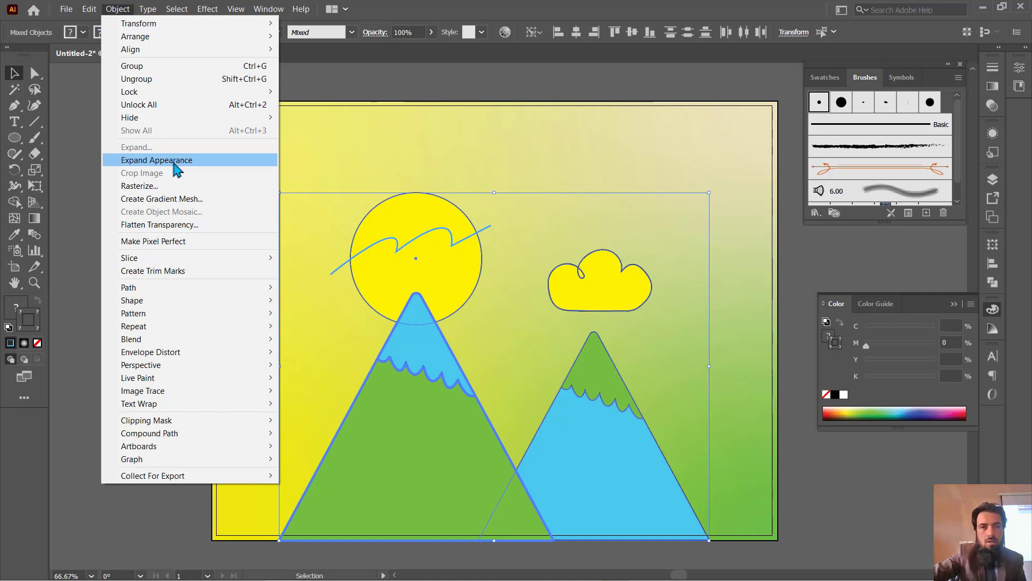
click(174, 163)
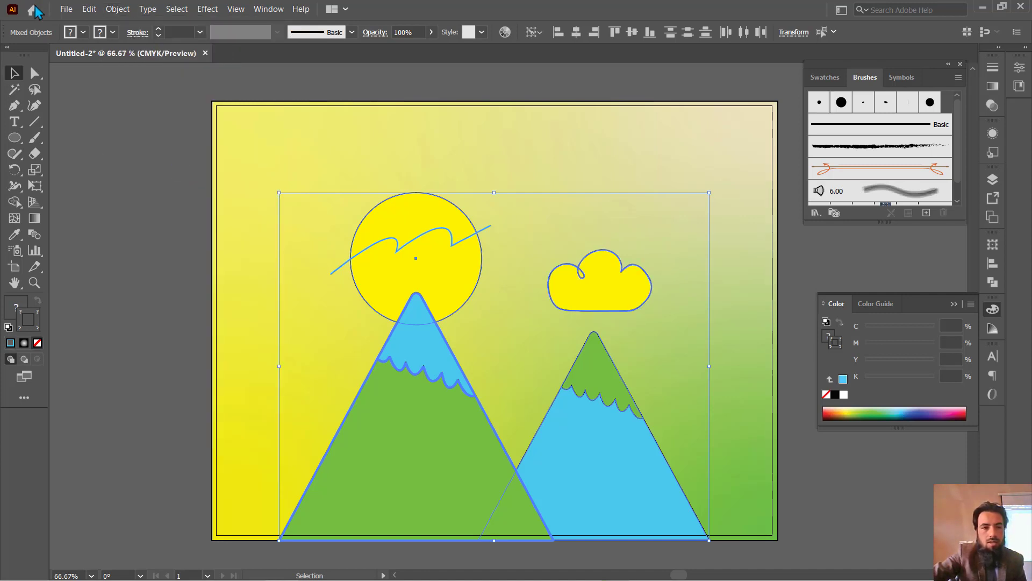
click(123, 14)
click(164, 144)
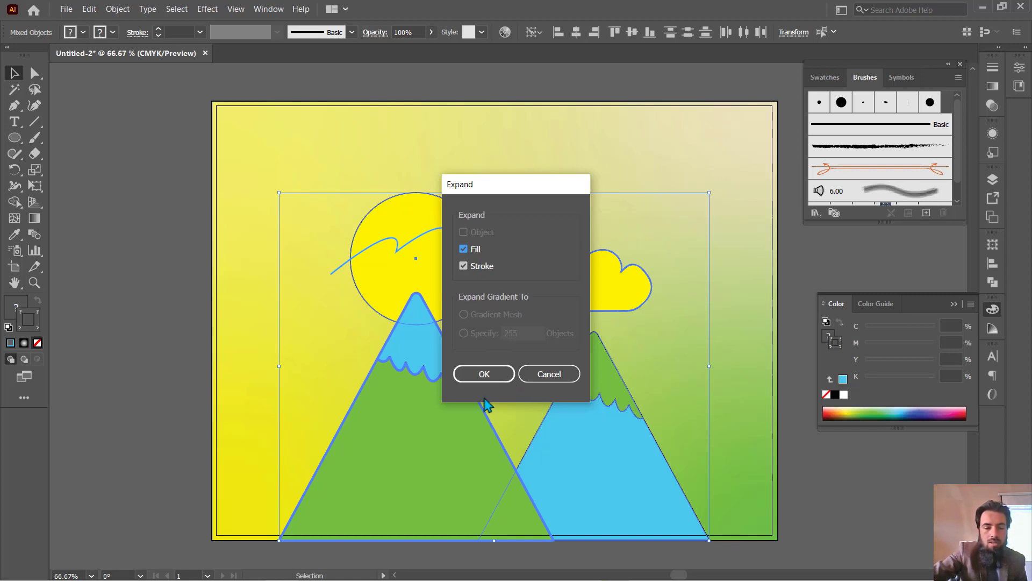
click(484, 374)
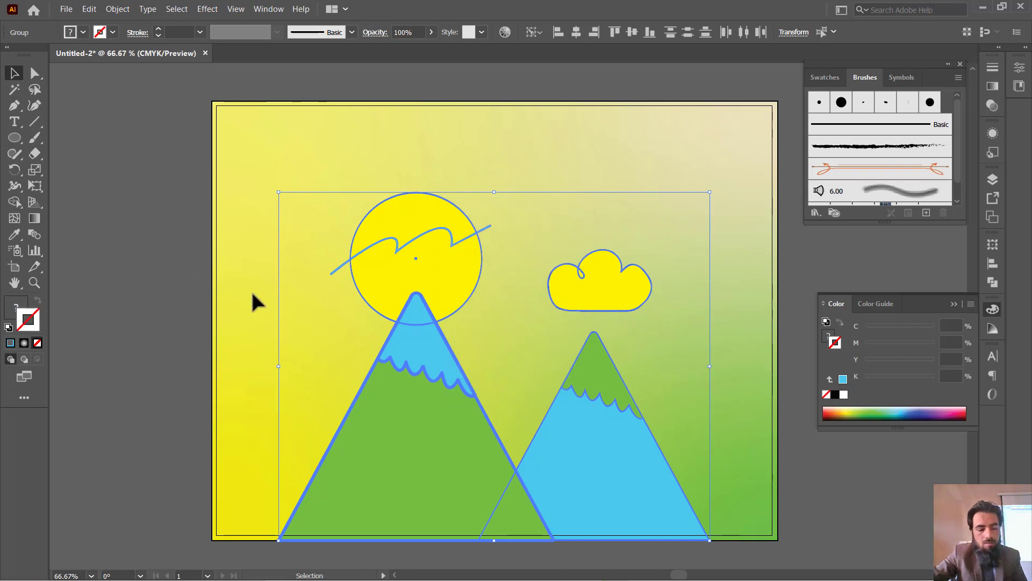
Examine the fill and stroke of the expanded wavy line and of the sun's outline inside its group
scroll(322, 218, up, 3)
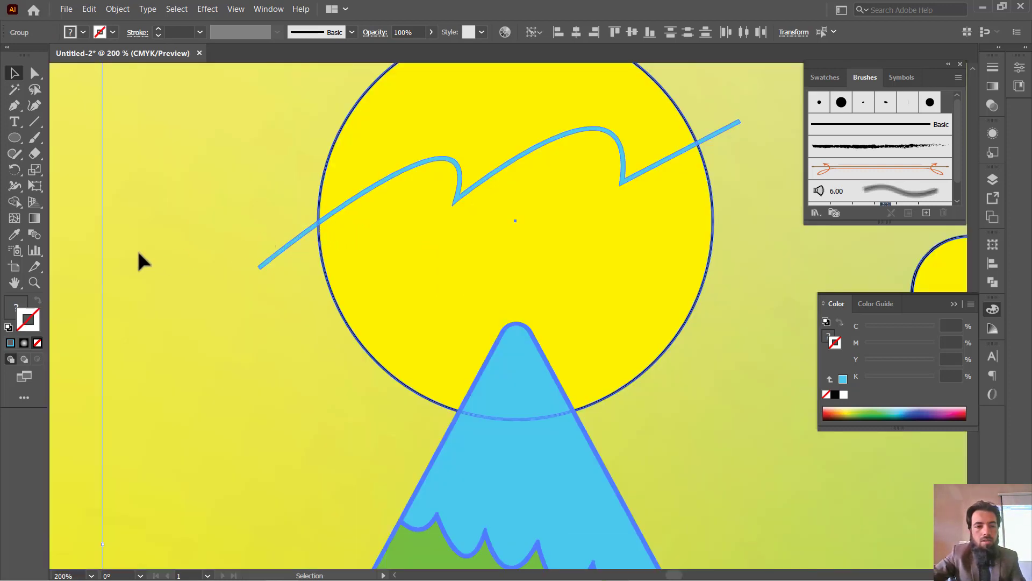
click(83, 255)
click(300, 236)
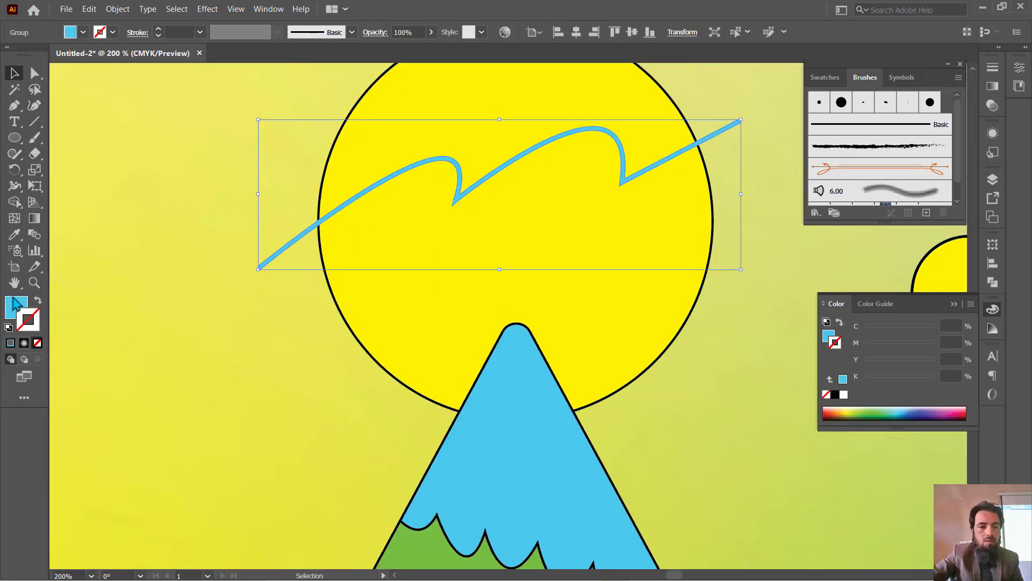
click(17, 307)
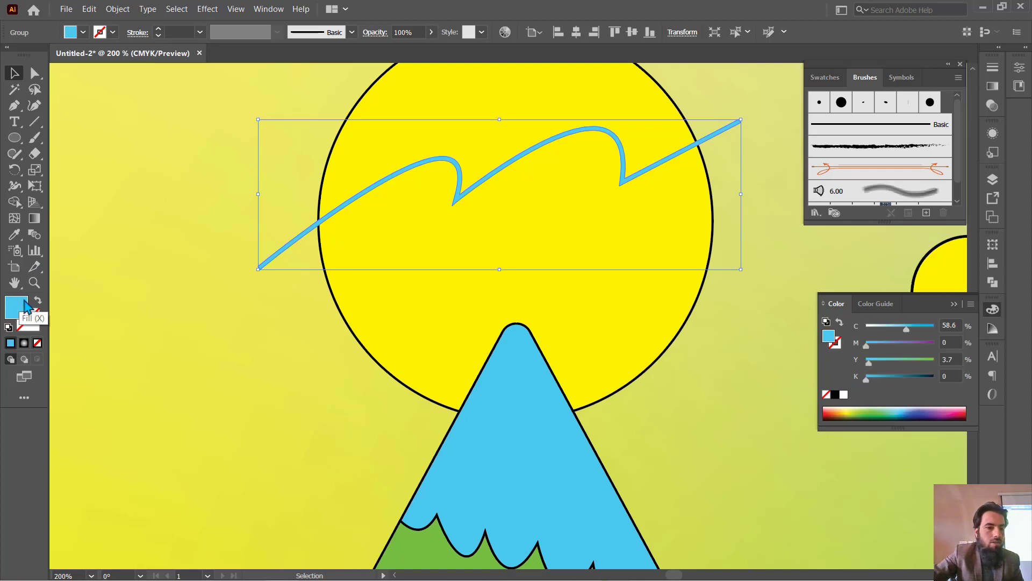
click(38, 322)
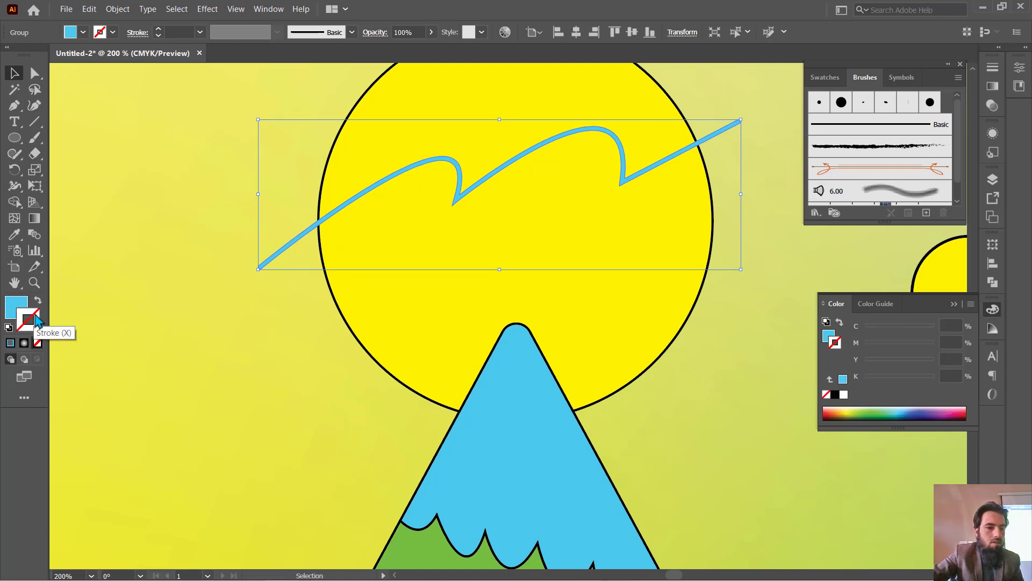
click(328, 287)
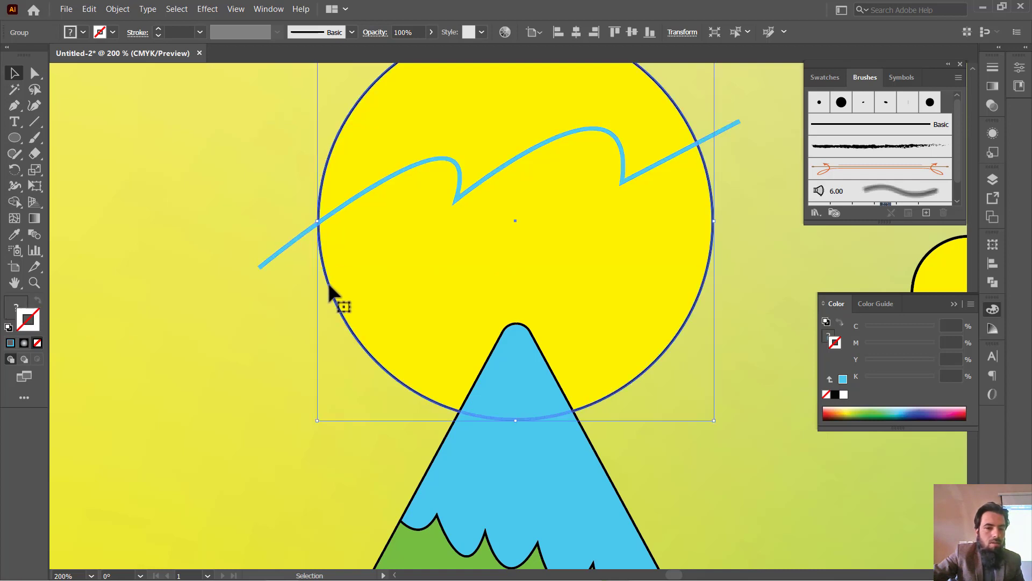
double_click(328, 288)
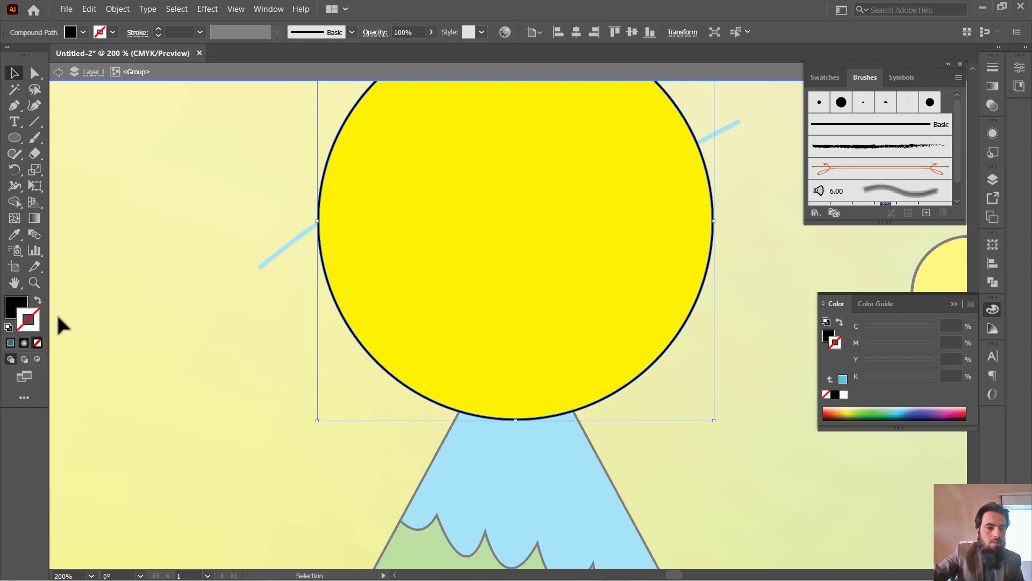
double_click(135, 126)
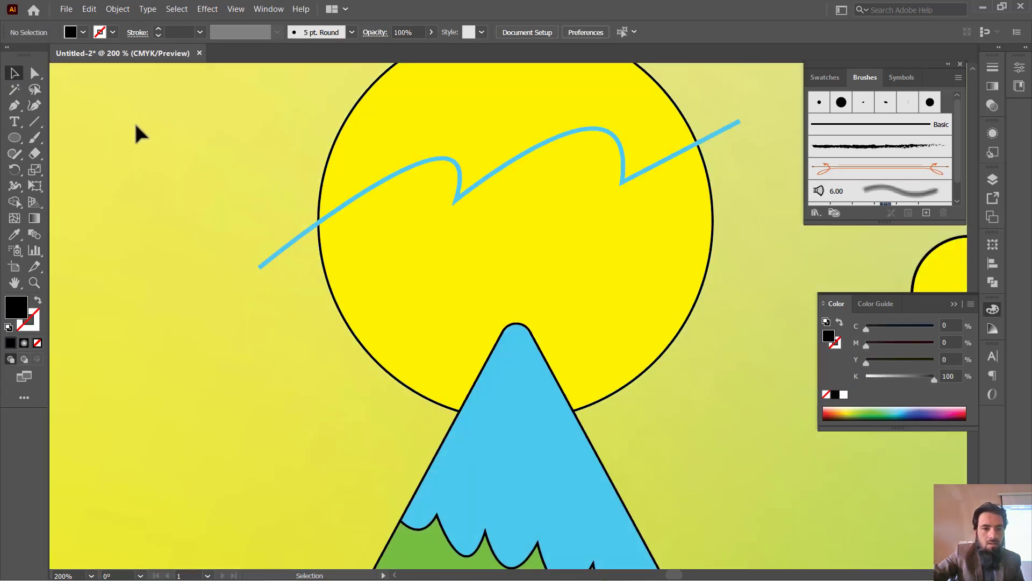
key(ctrl+0)
key(ctrl+1)
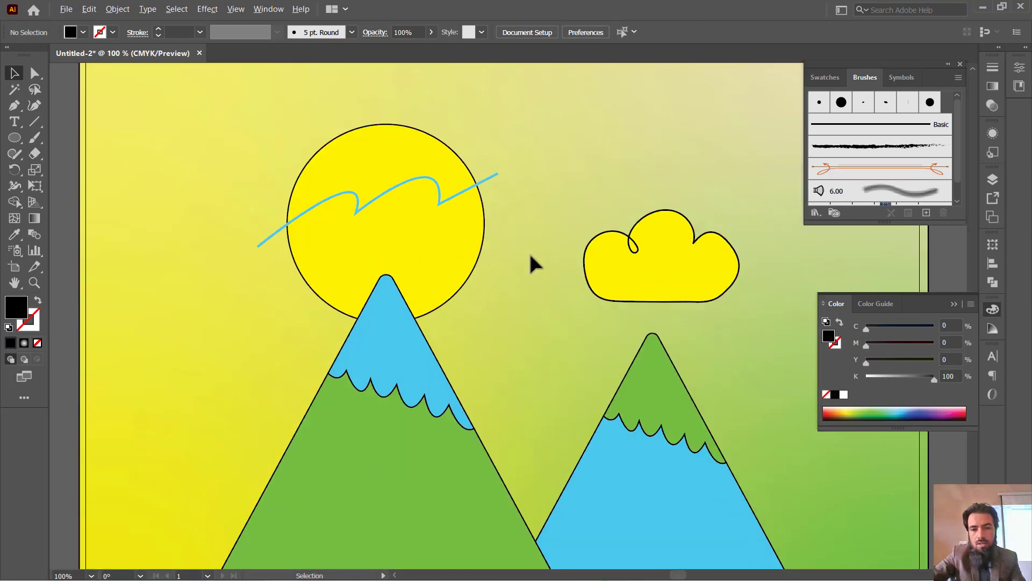
scroll(532, 263, down, 2)
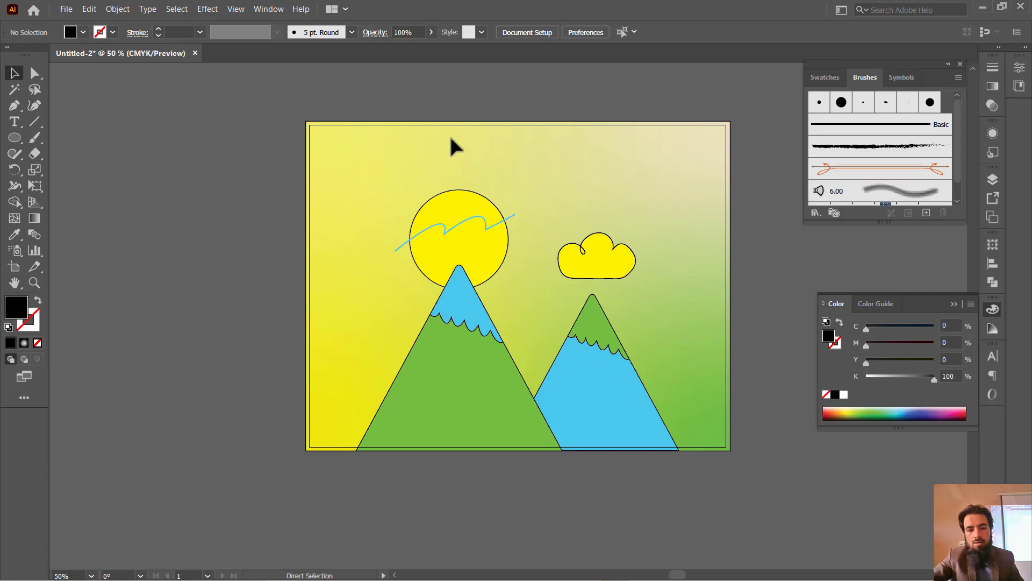
Save the document as Child Art in the Graphic Design Course folder in Illustrator 2020 format, and open the saved file from File Explorer
key(ctrl+s)
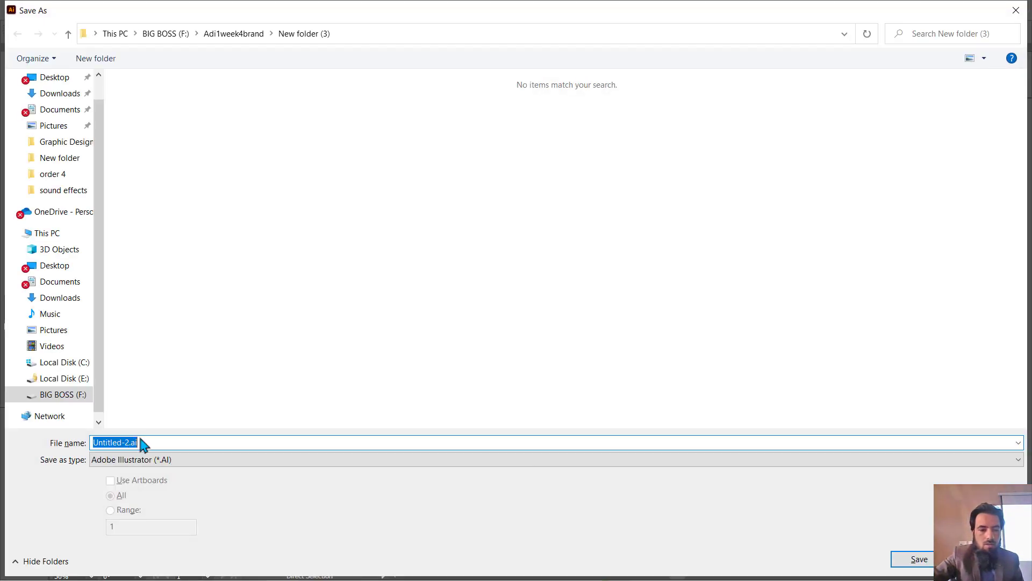
text(Child)
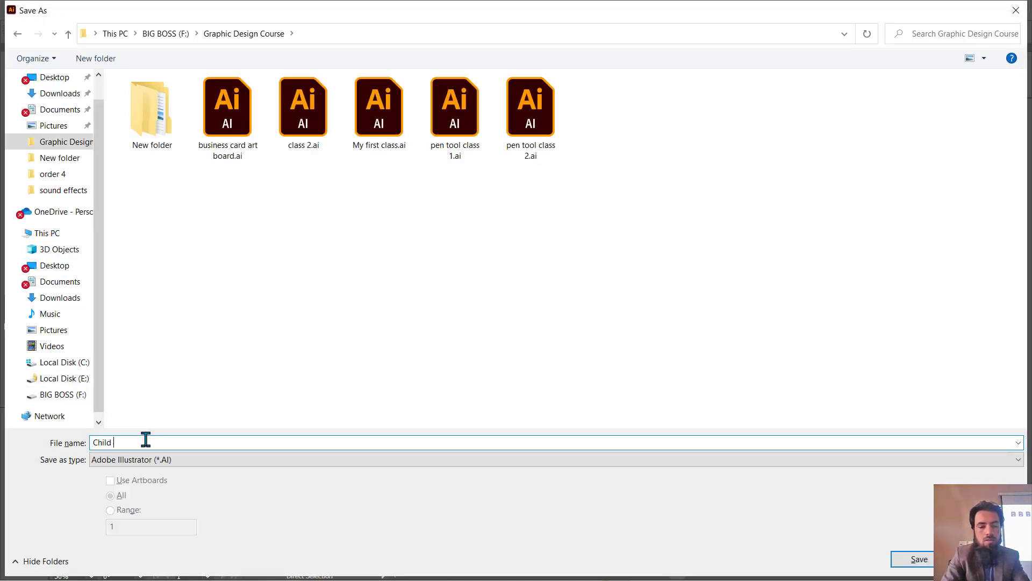
text( Art)
click(920, 562)
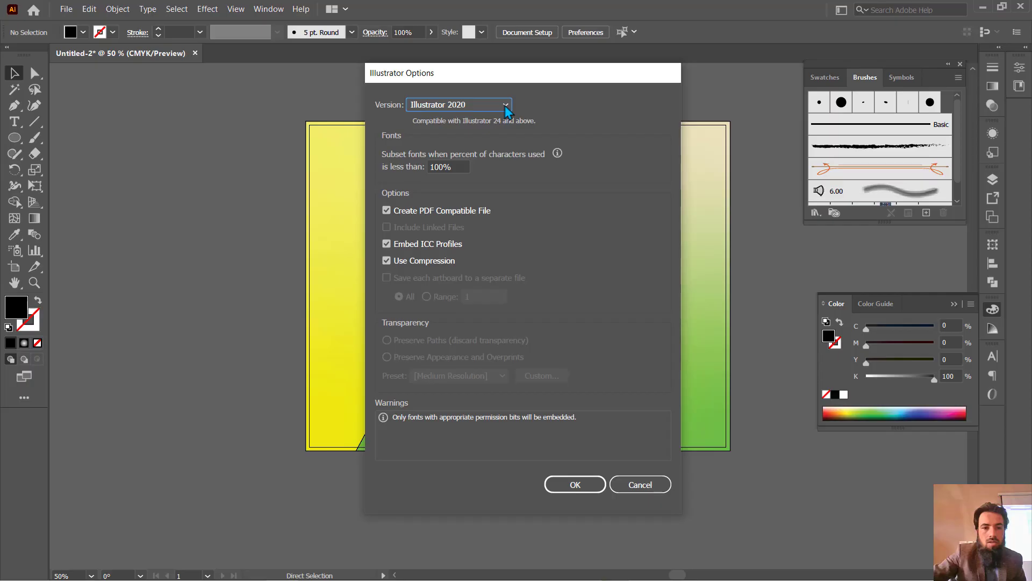
click(499, 108)
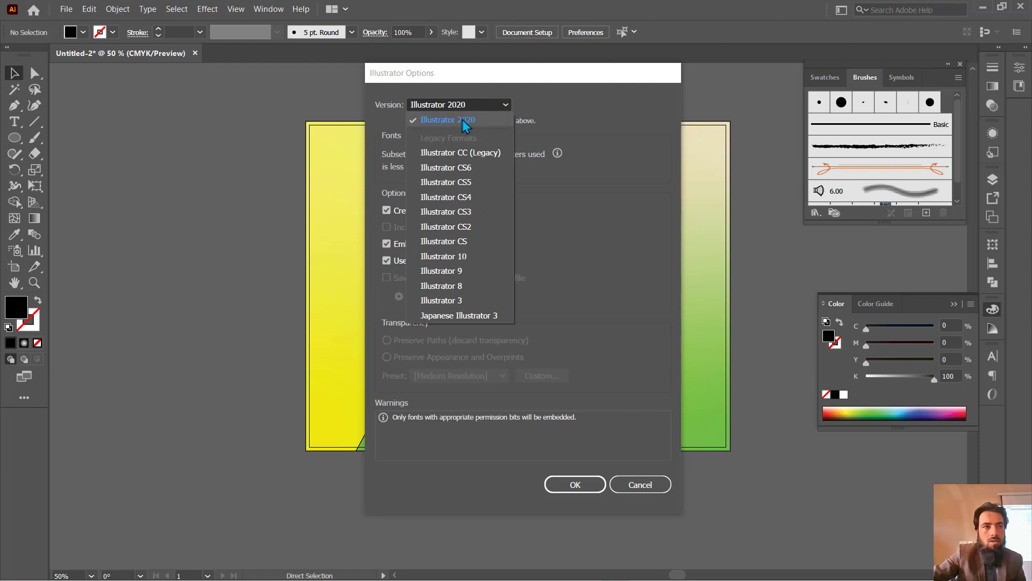
click(569, 111)
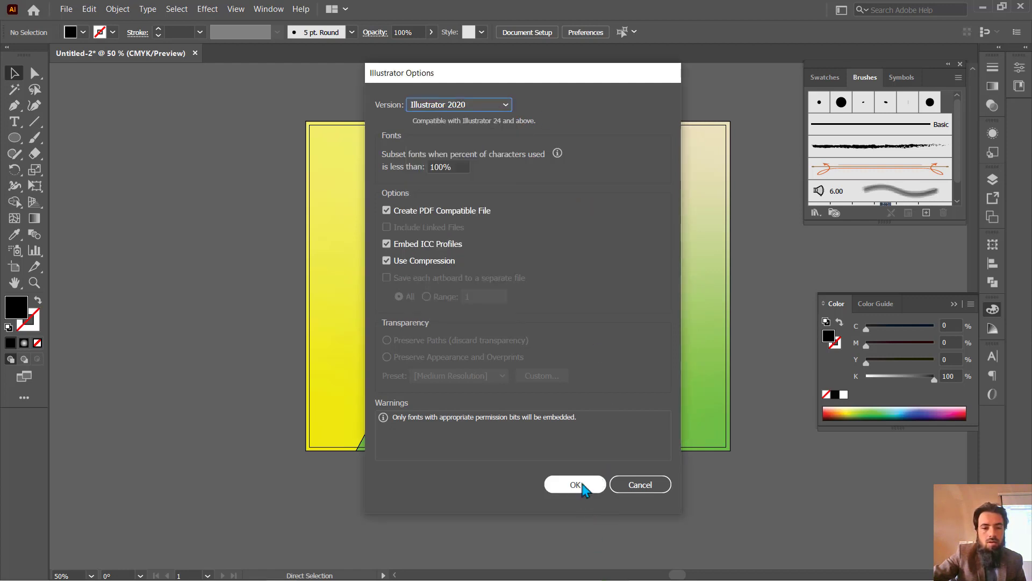
click(575, 484)
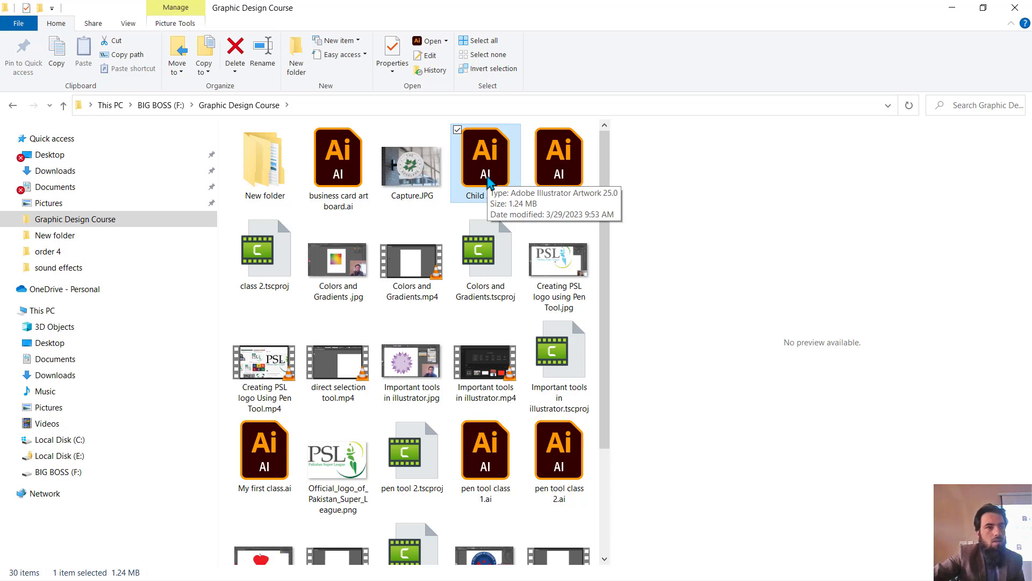
double_click(485, 161)
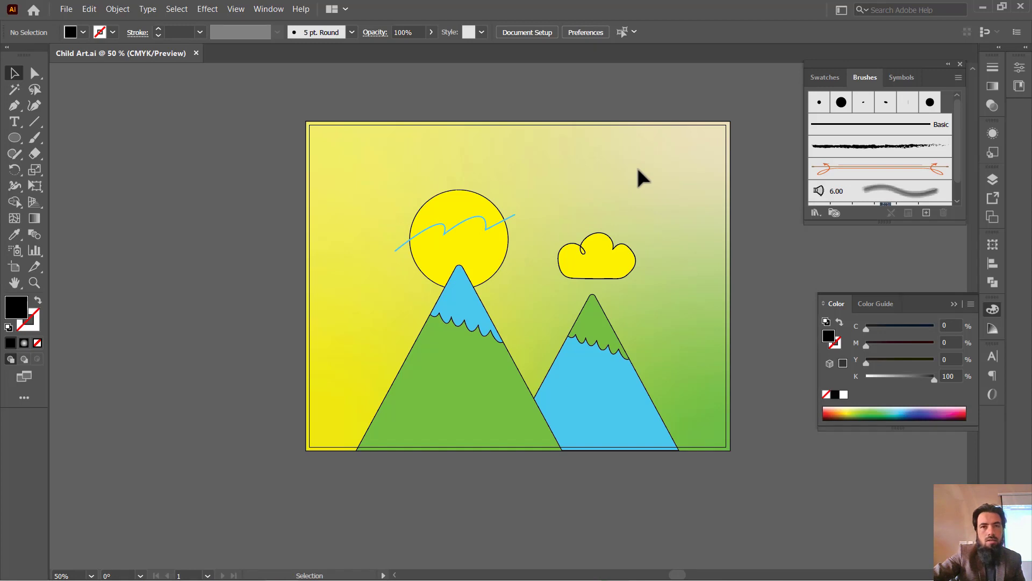
Start a Save for Web export of the artwork and choose JPEG as its format
click(61, 12)
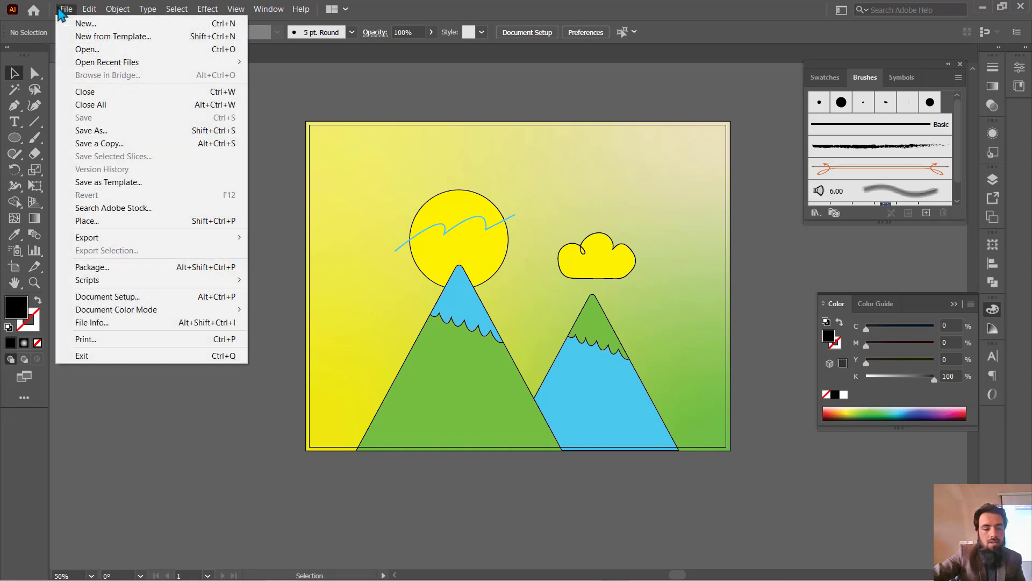
mouse_move(106, 240)
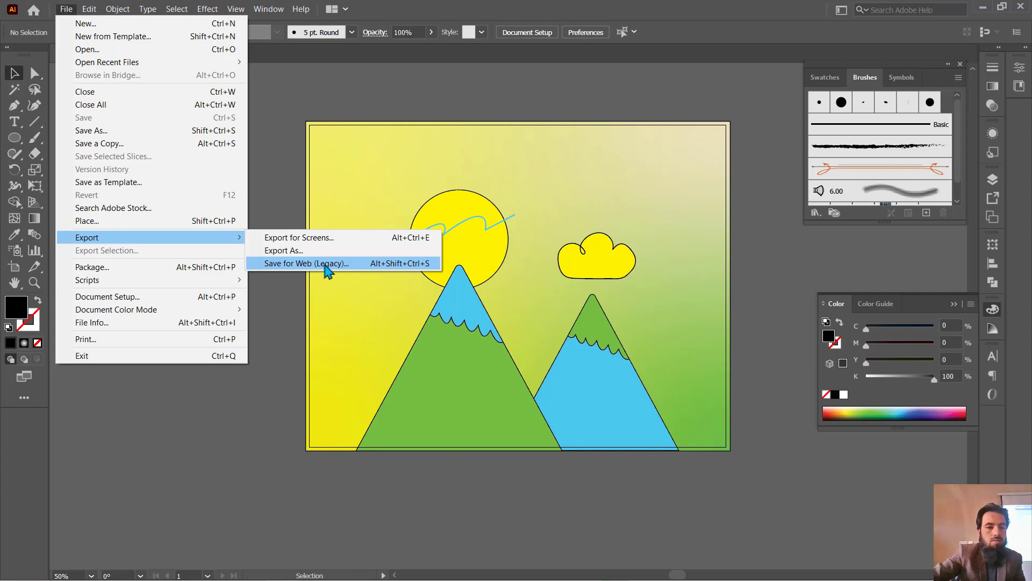
click(325, 265)
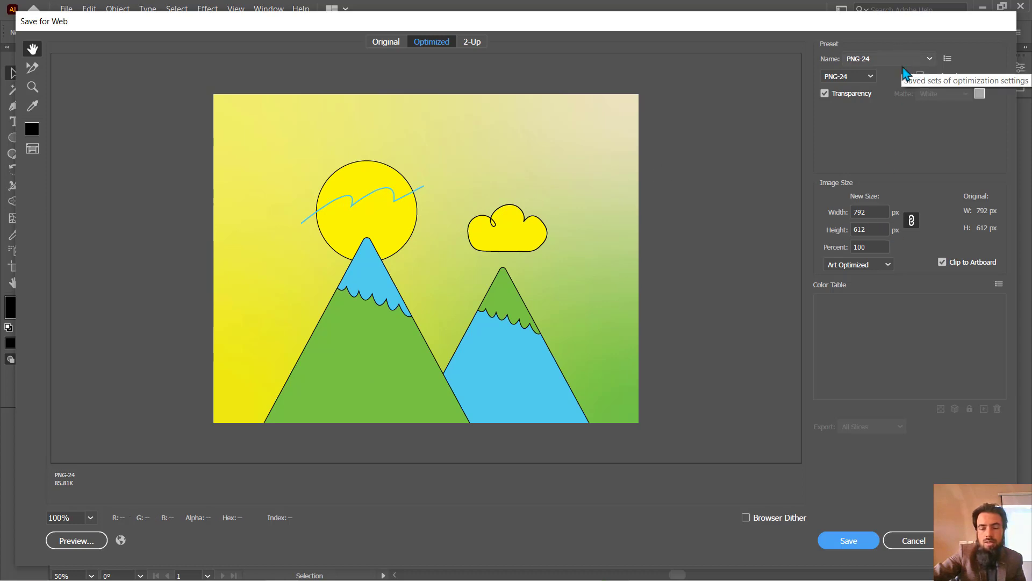
click(867, 78)
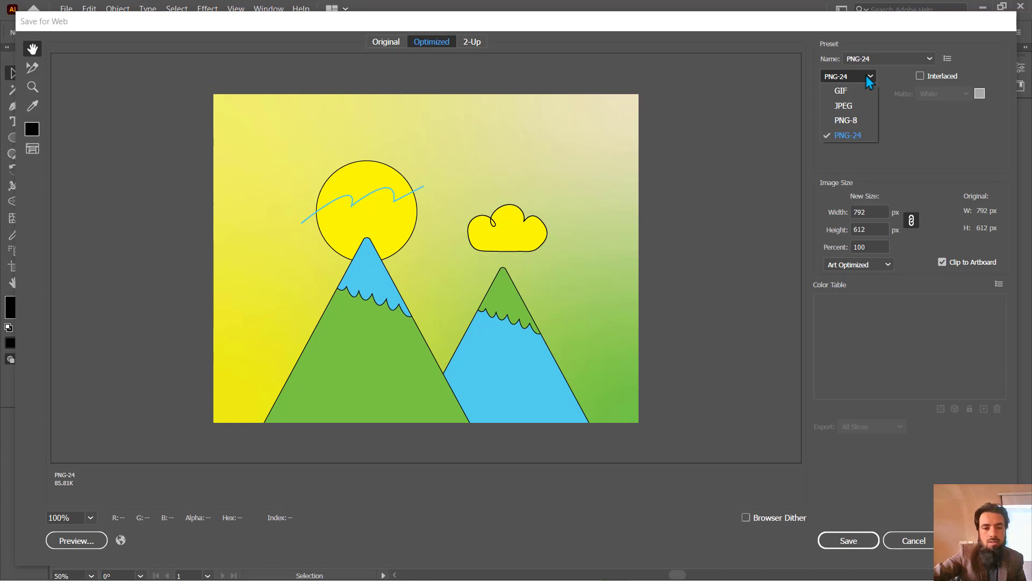
click(854, 111)
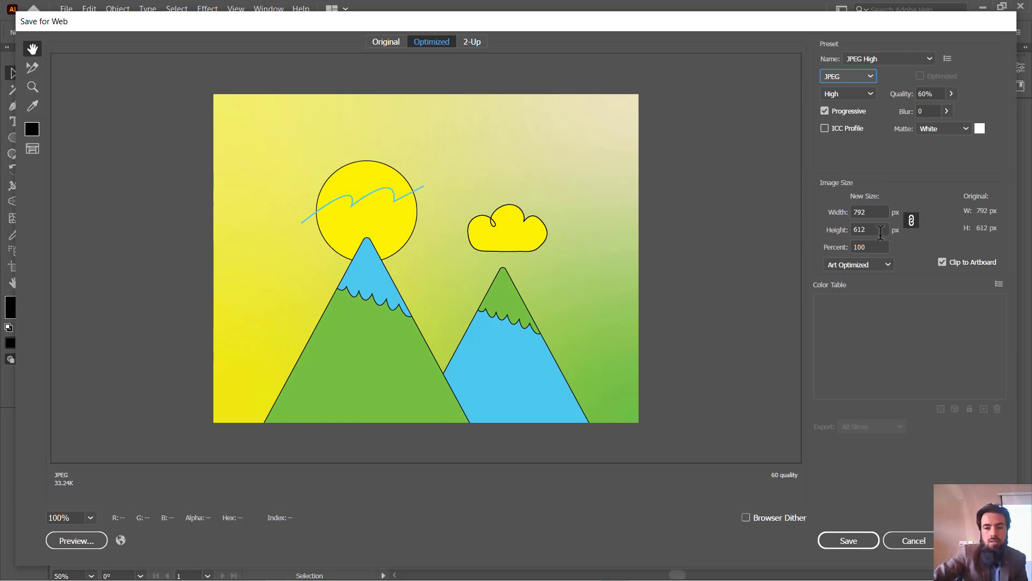
Scale the exported image to 200 percent of its original size
click(873, 247)
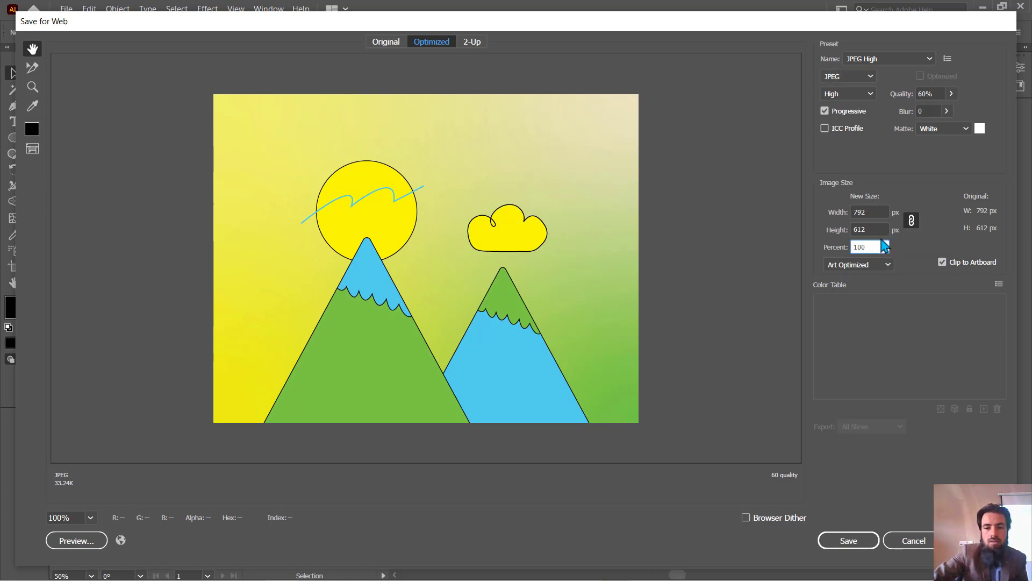
drag(879, 247, 835, 248)
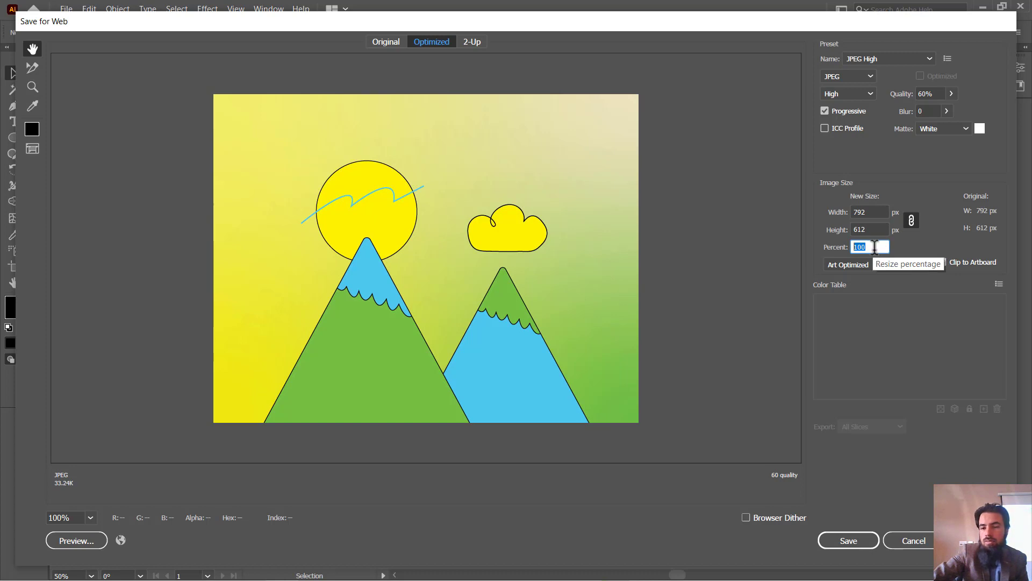
double_click(878, 246)
text(200)
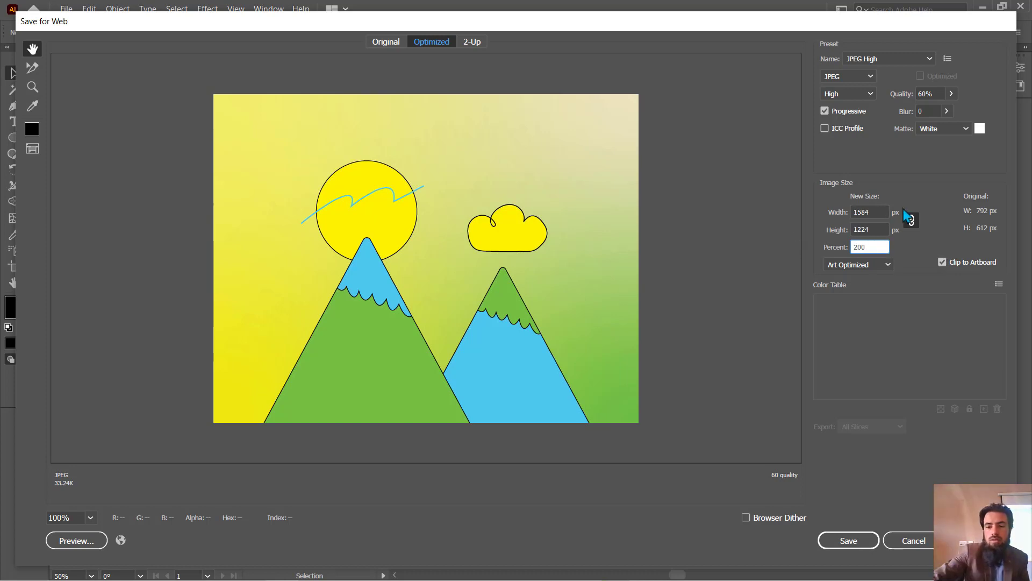
click(875, 210)
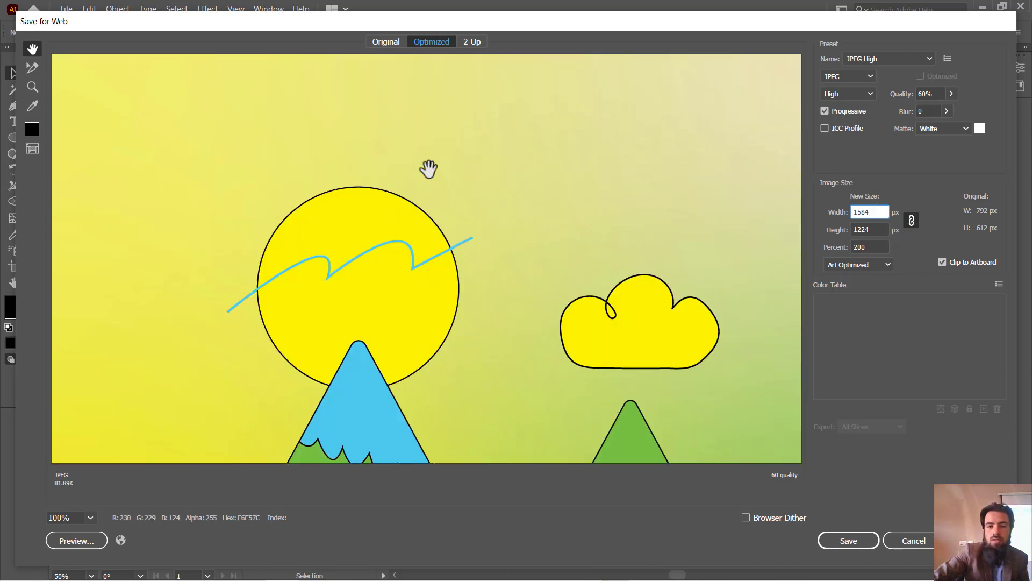
Check the enlarged export preview and save the image as Child-Art.jpg in the Graphic Design Course folder
drag(479, 296, 474, 252)
scroll(474, 252, down, 5)
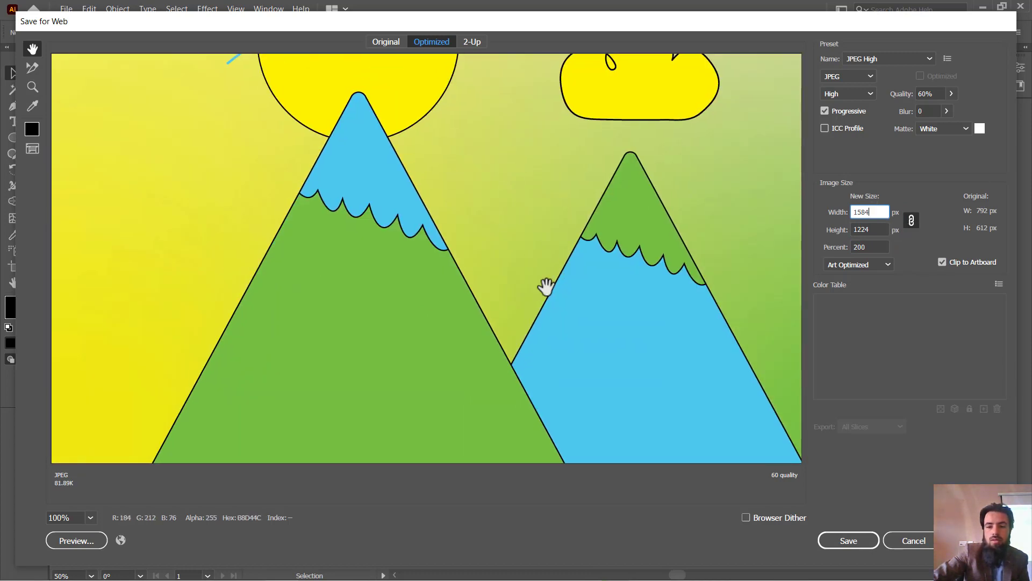
scroll(430, 182, up, 5)
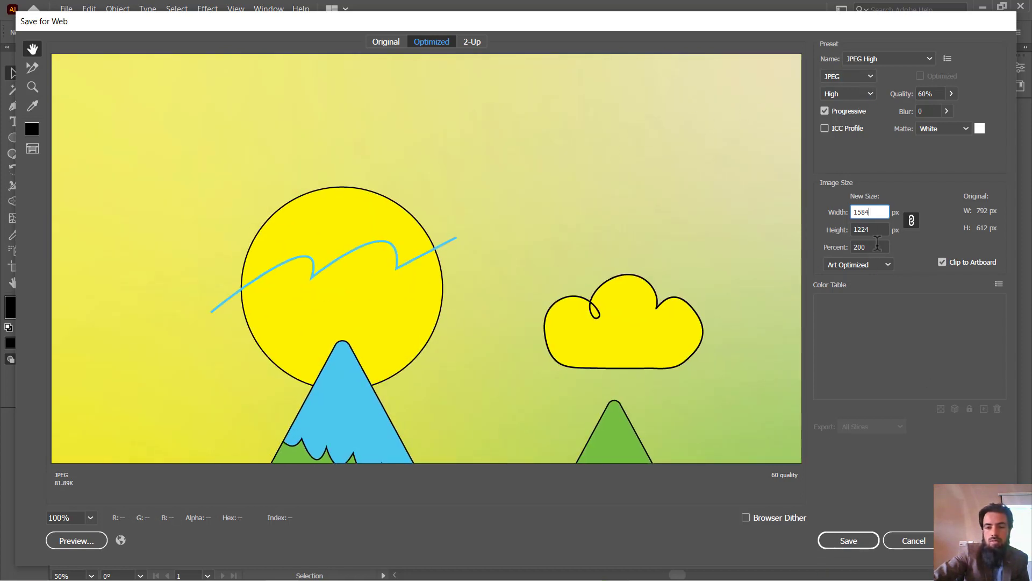
click(849, 542)
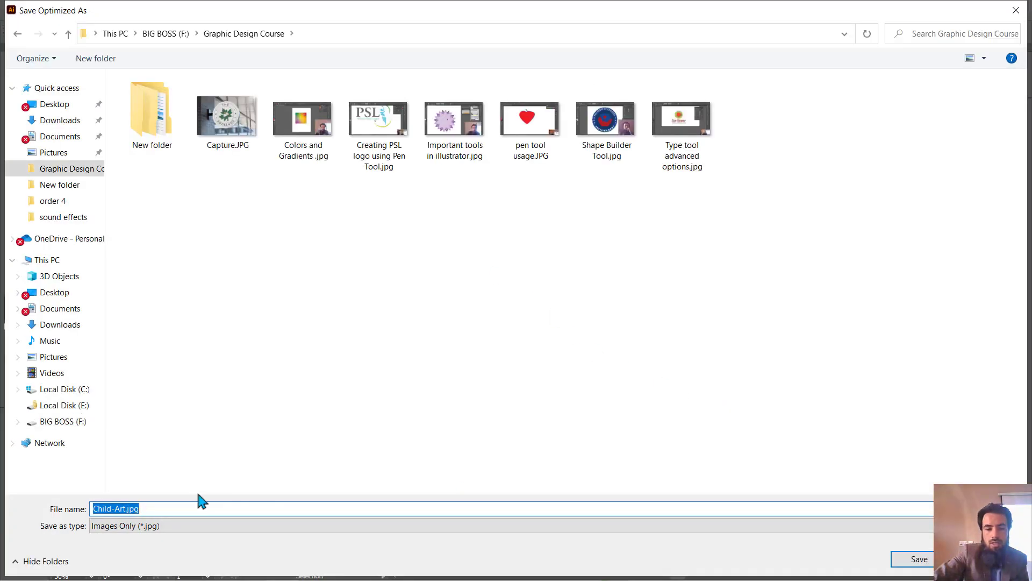
click(901, 563)
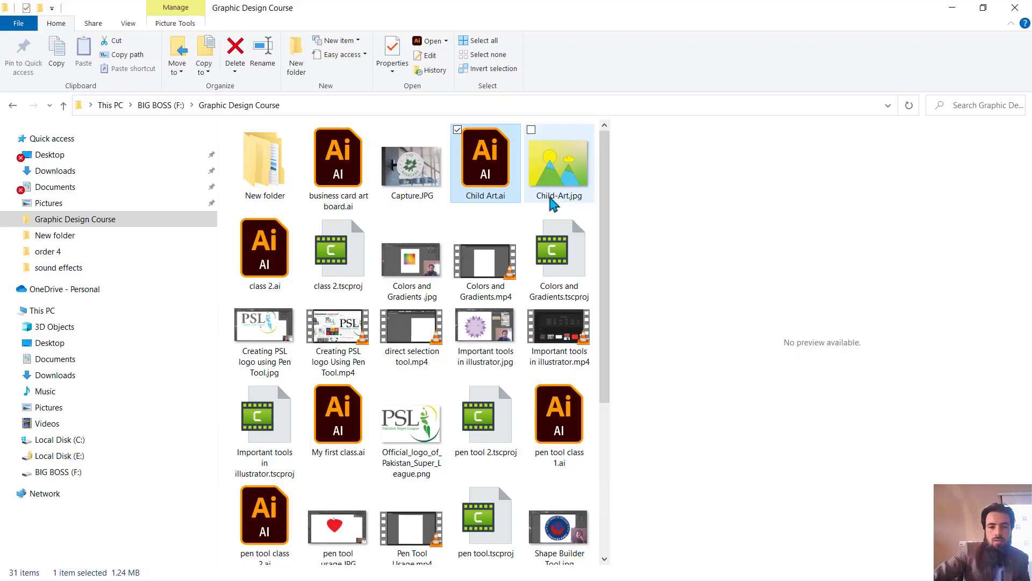
View the exported Child-Art.jpg from File Explorer in the image viewer, close it and return to Illustrator
click(591, 175)
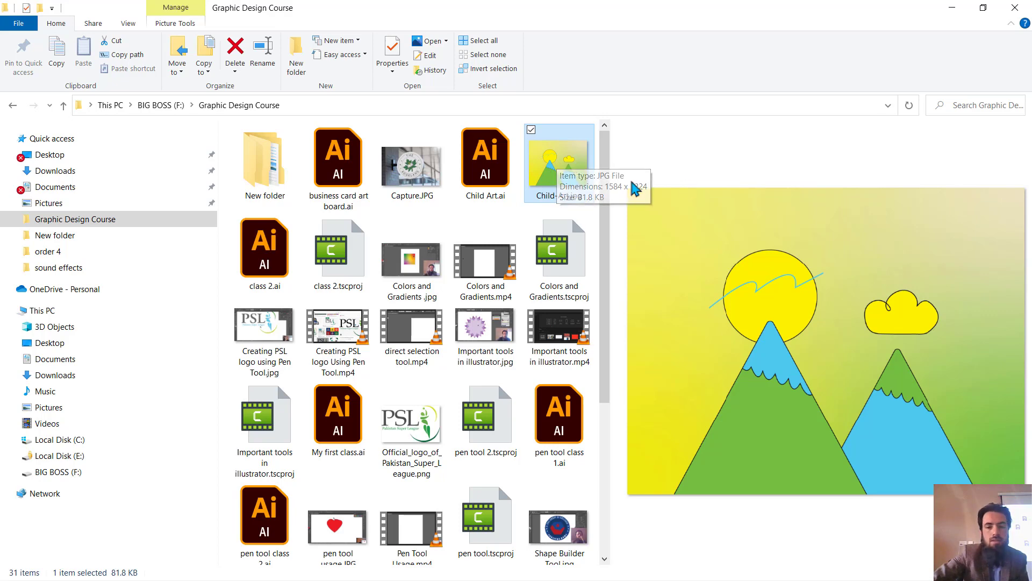
double_click(576, 172)
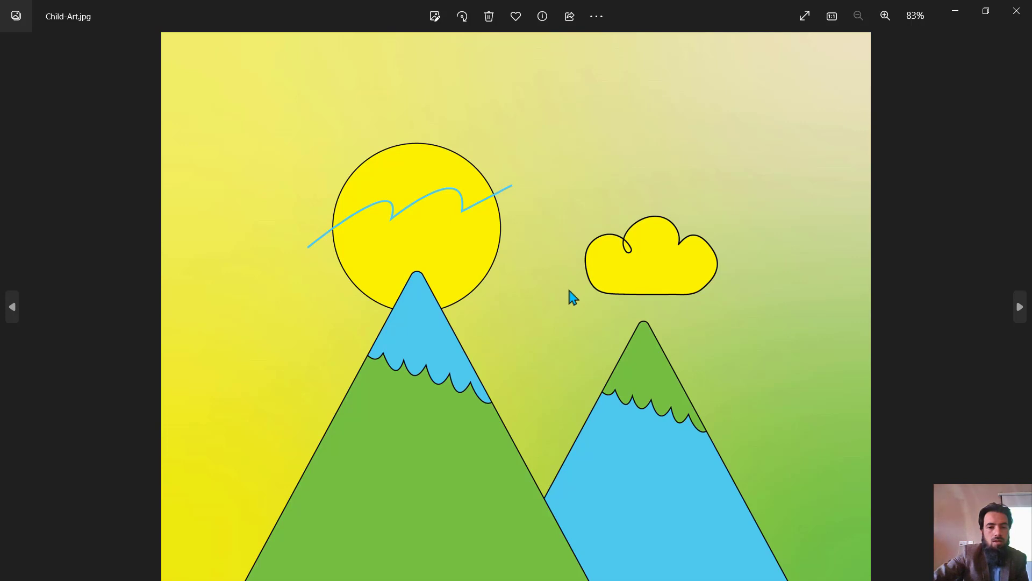
click(1016, 11)
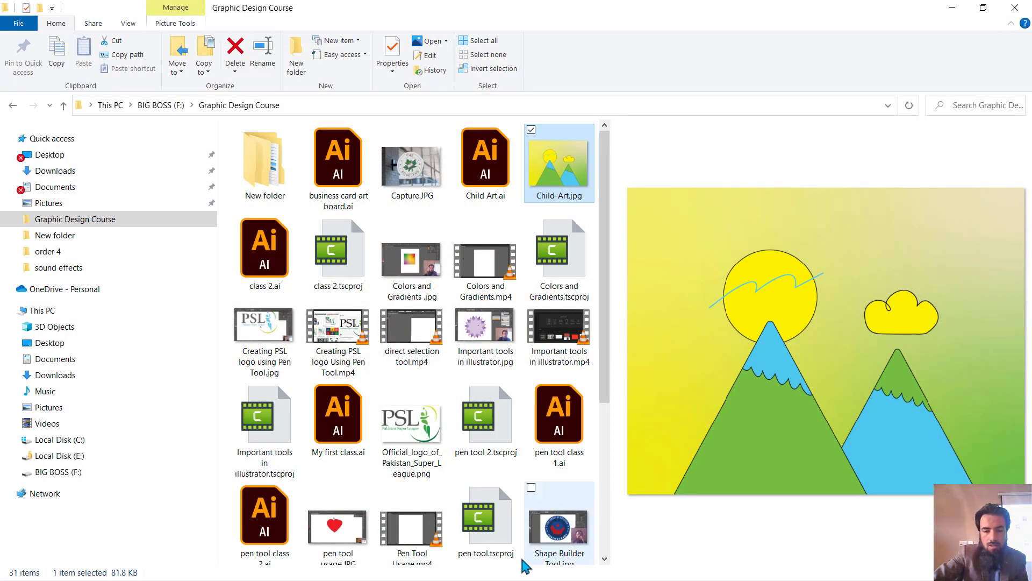
key(super)
click(291, 569)
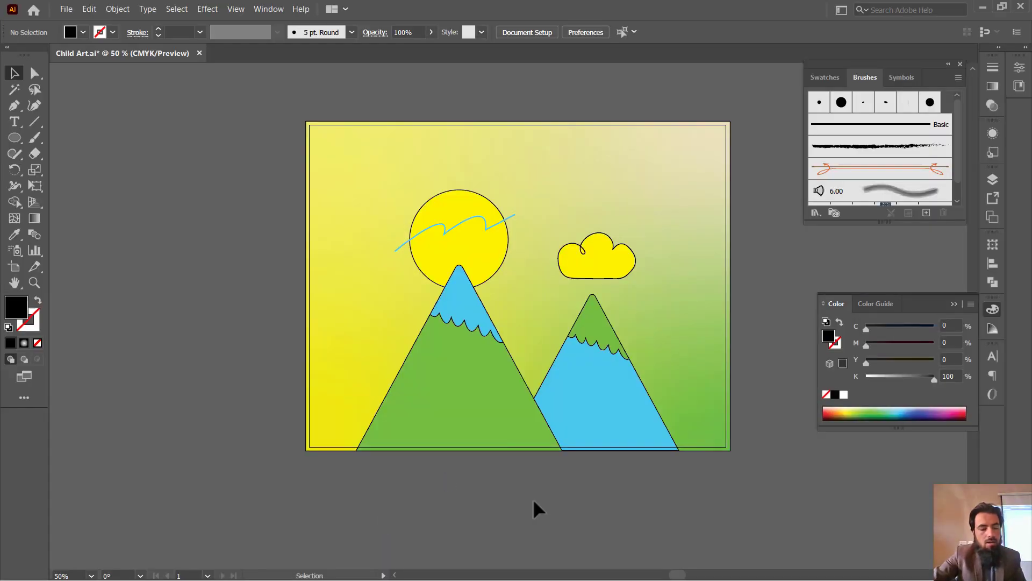
key(alt)
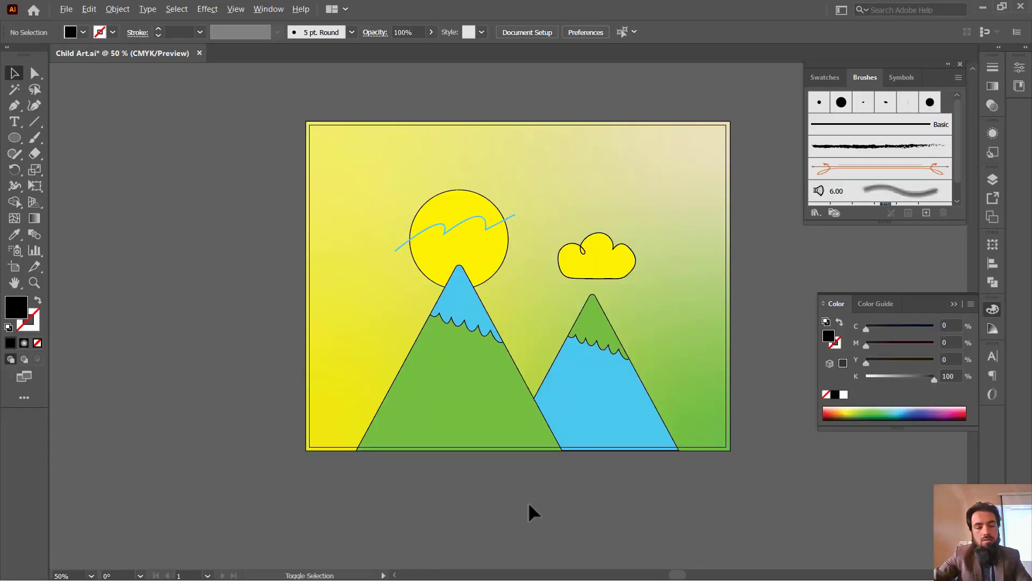
key(ctrl+alt+shift+s)
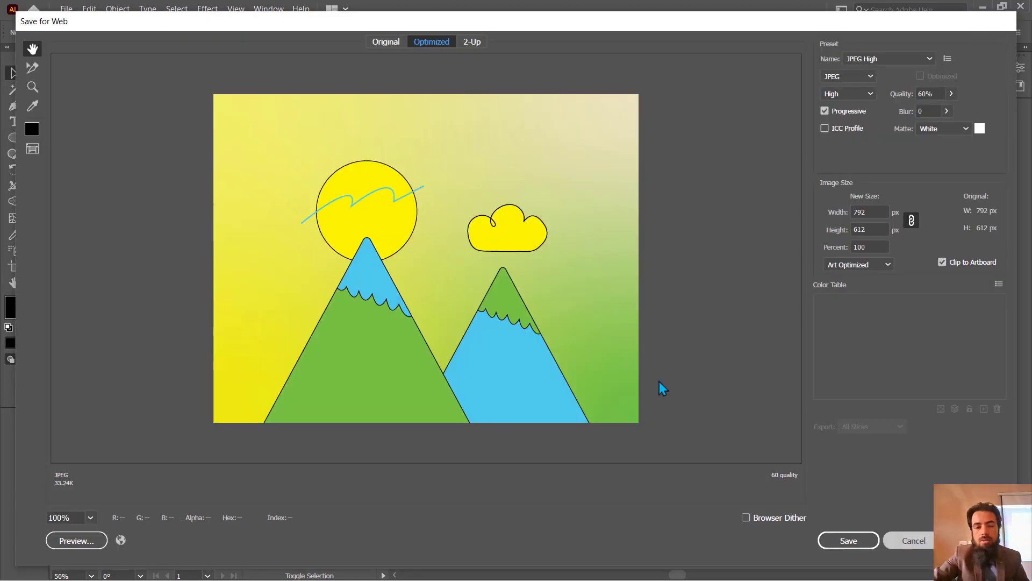
key(Escape)
Examine the file formats offered by Export for Screens without exporting the artboard
click(66, 8)
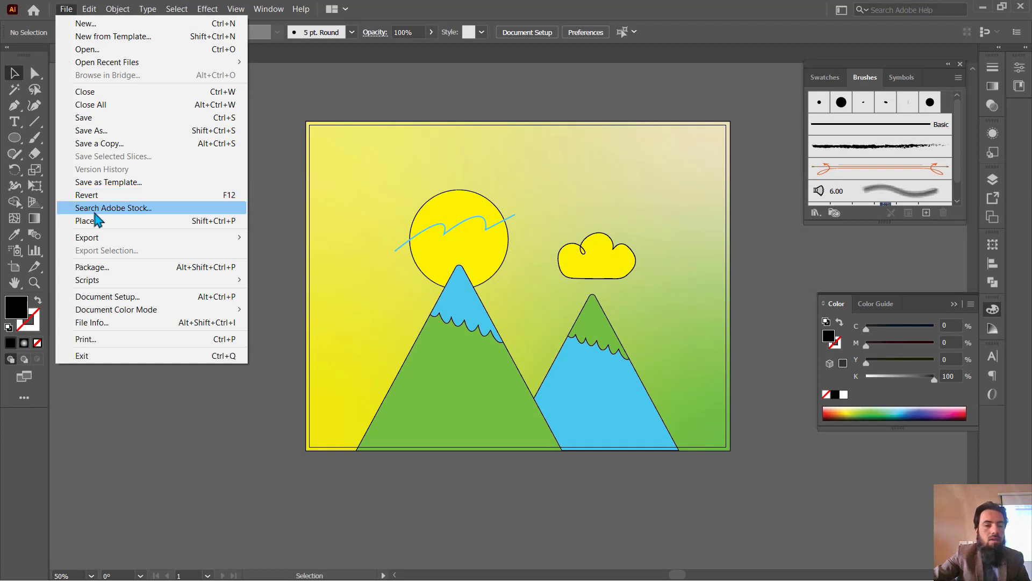
mouse_move(215, 239)
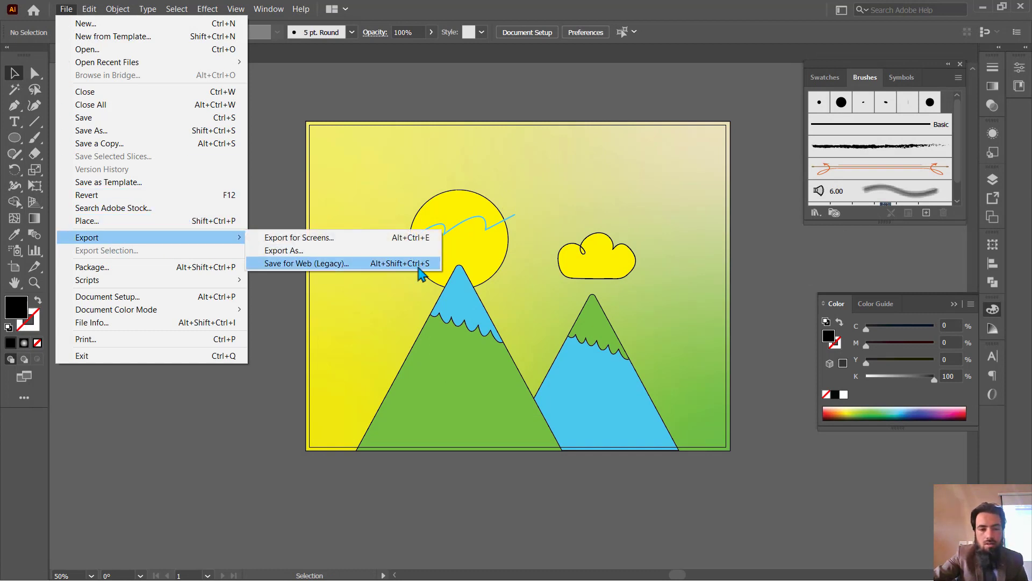
click(385, 237)
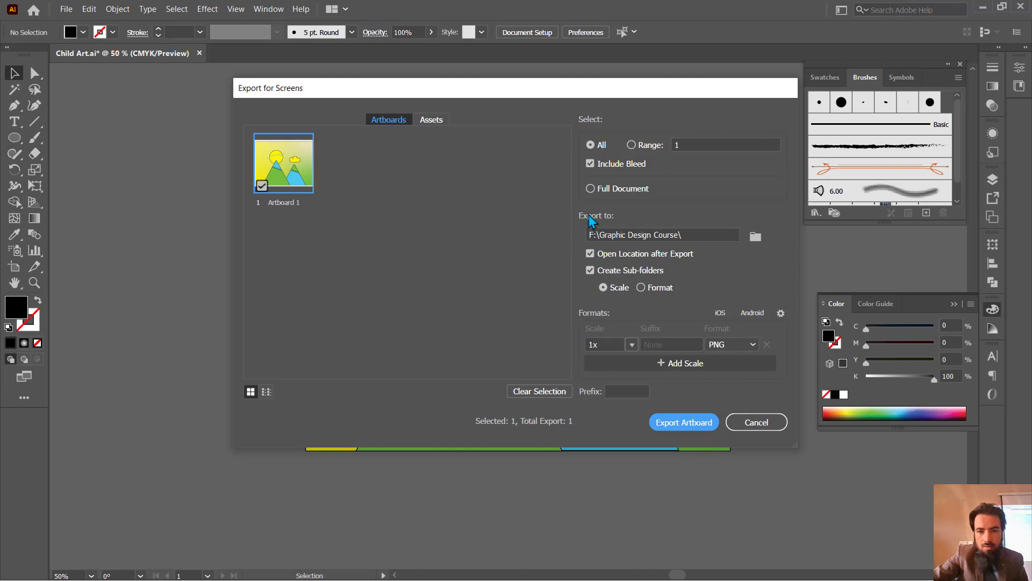
click(743, 344)
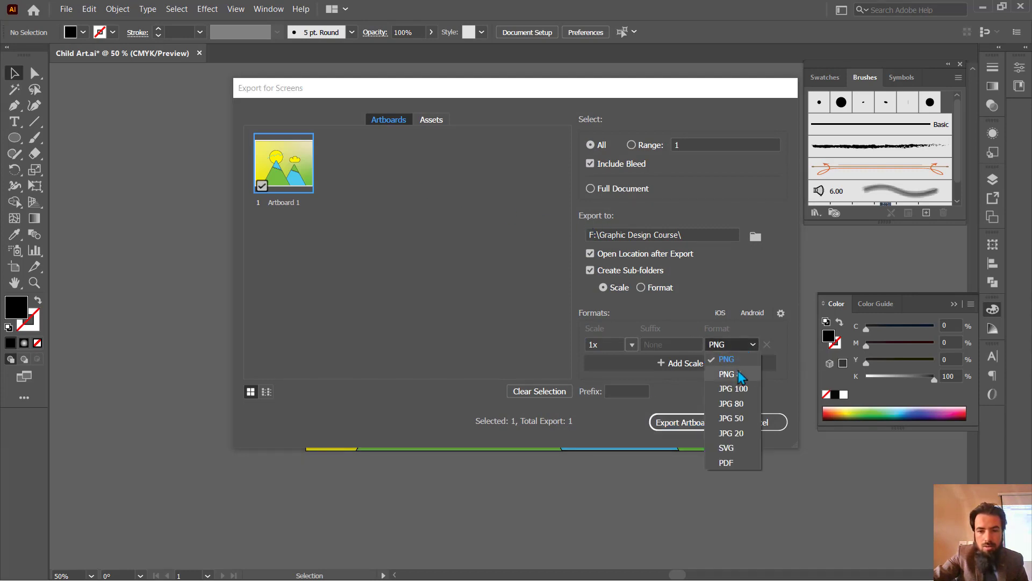
click(515, 318)
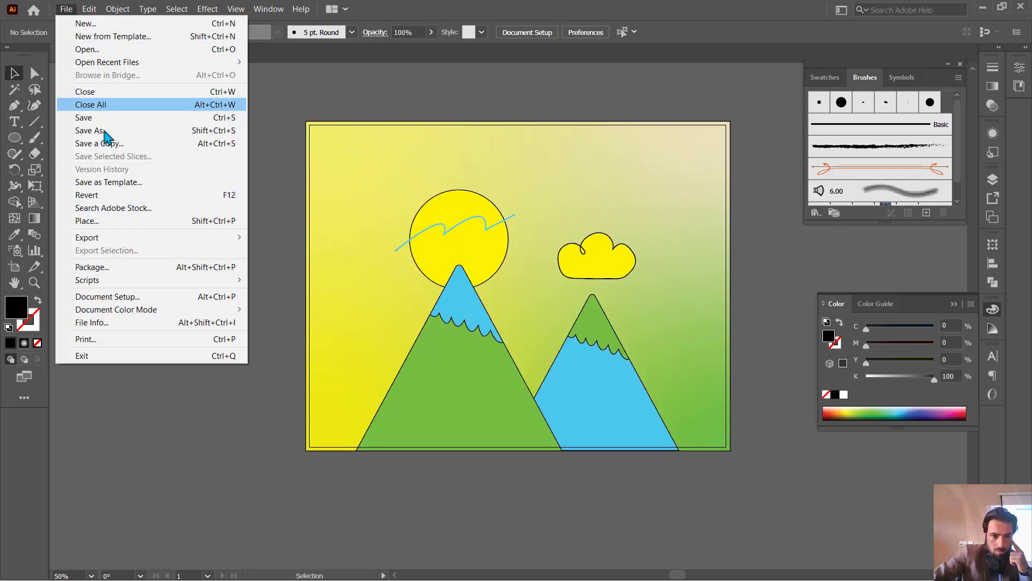
Examine the file types offered by Export As and cancel the export
mouse_move(188, 237)
click(331, 249)
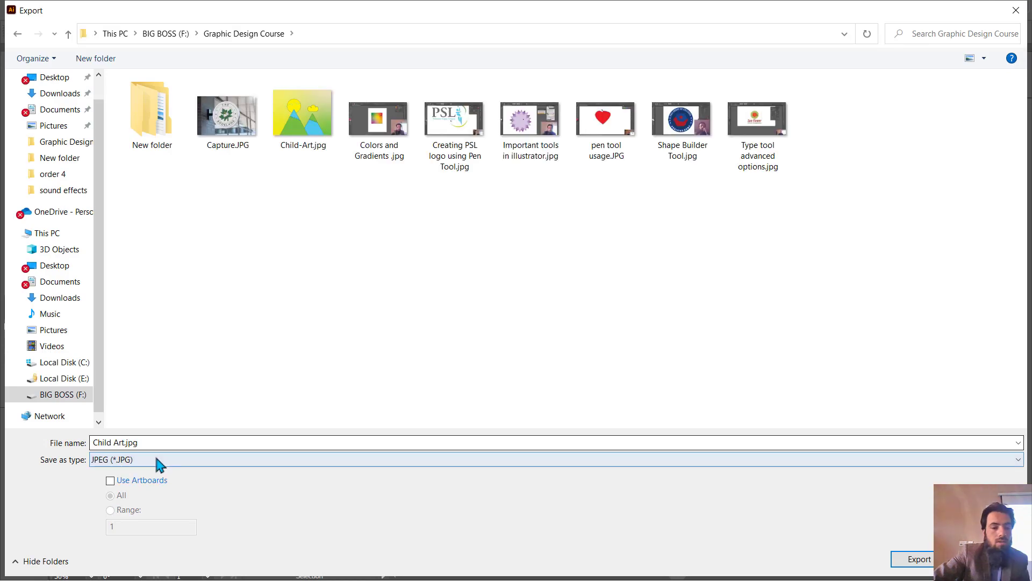
click(157, 460)
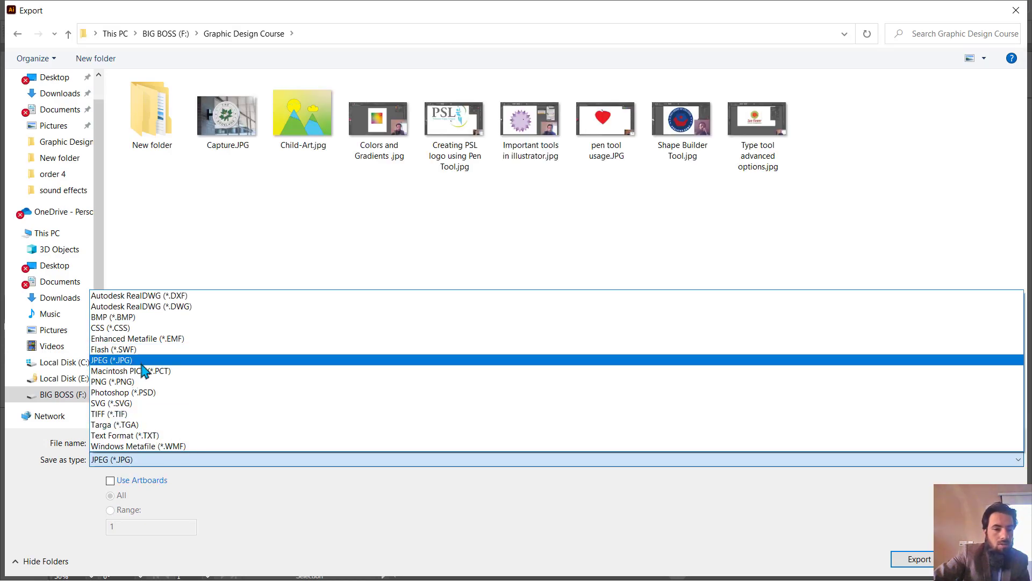
click(361, 250)
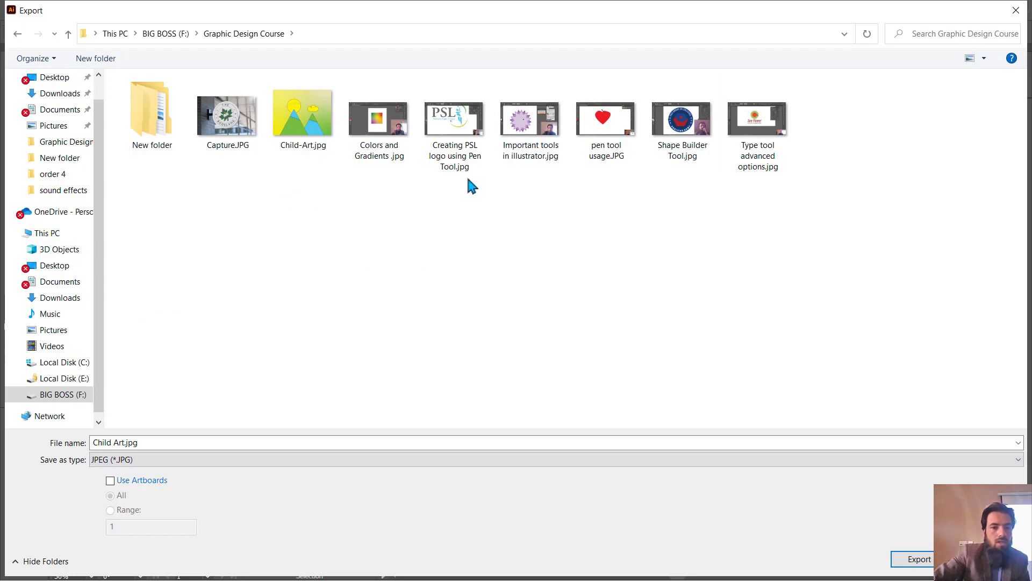
click(1016, 10)
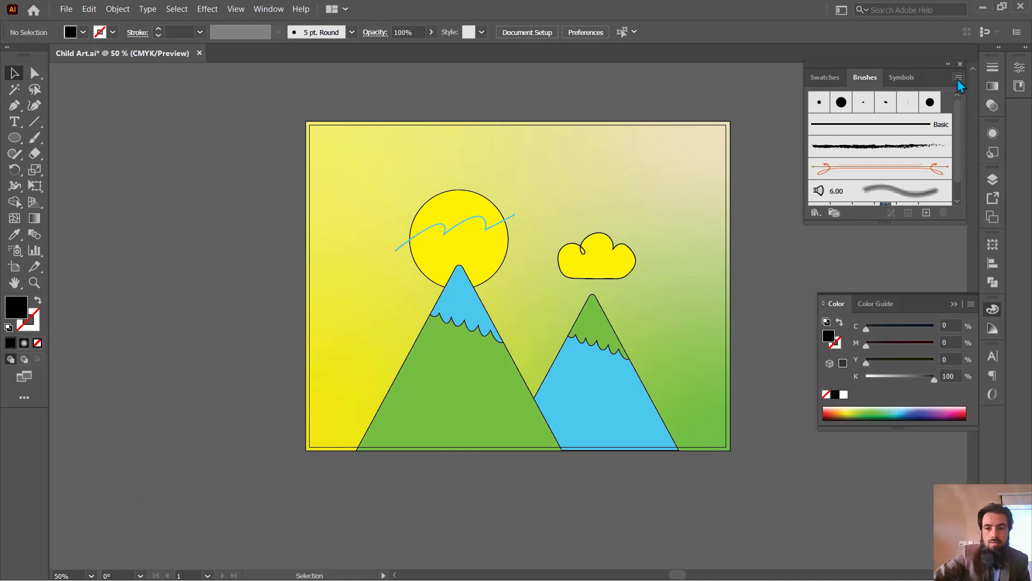
Close the Brushes panel and switch to the YouTube Studio channel dashboard in Microsoft Edge
click(960, 65)
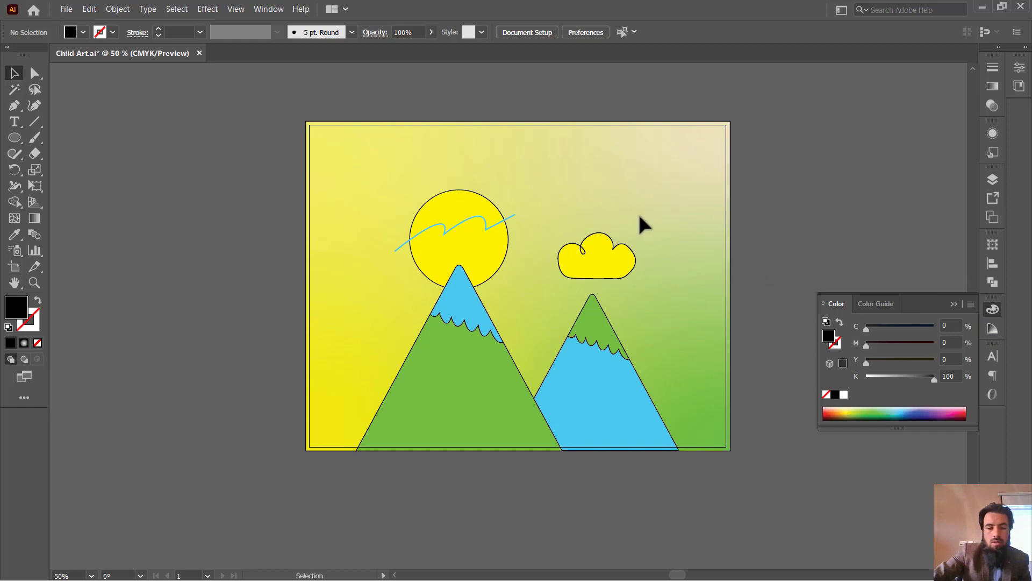
key(super)
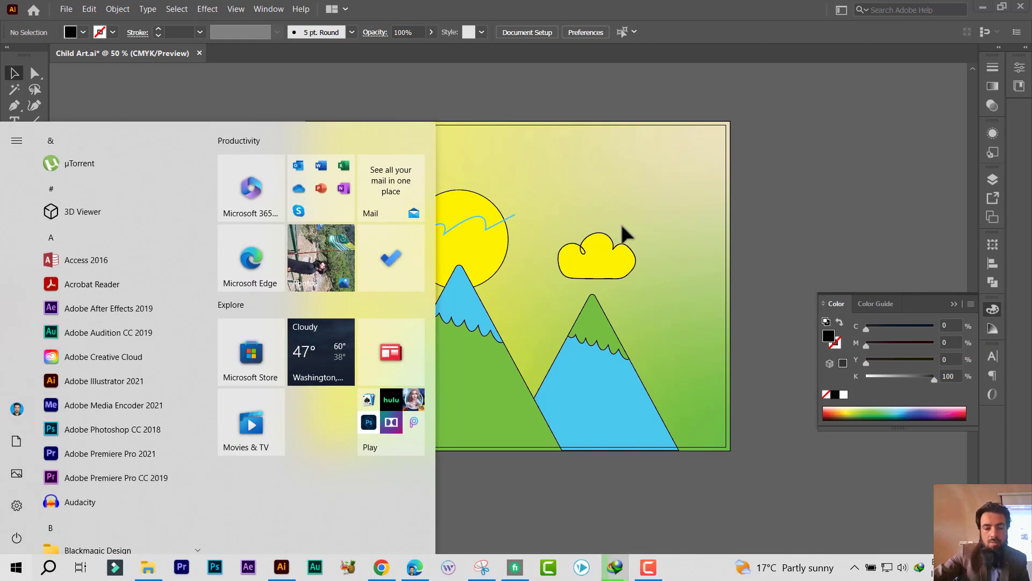
click(414, 568)
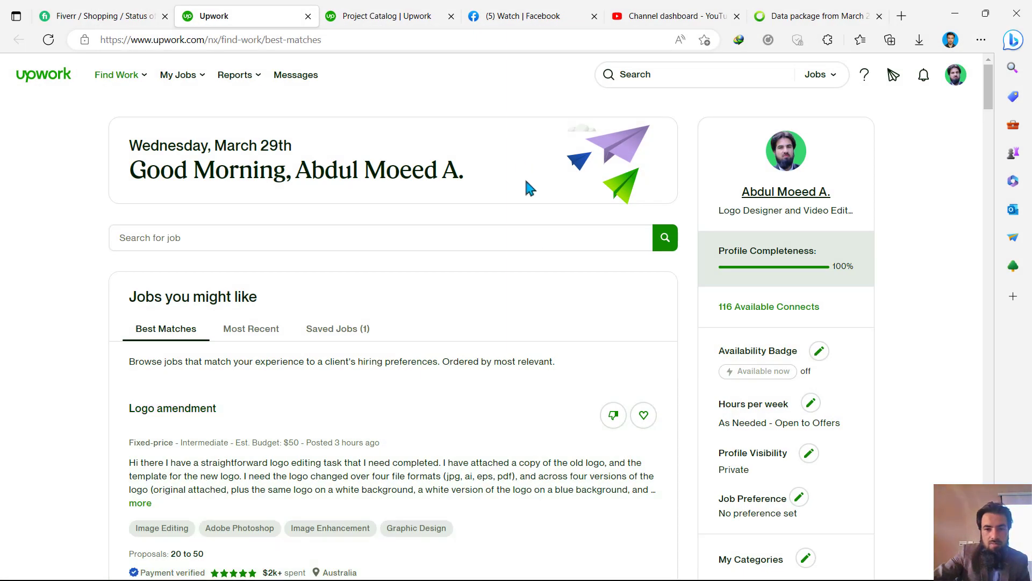
click(672, 19)
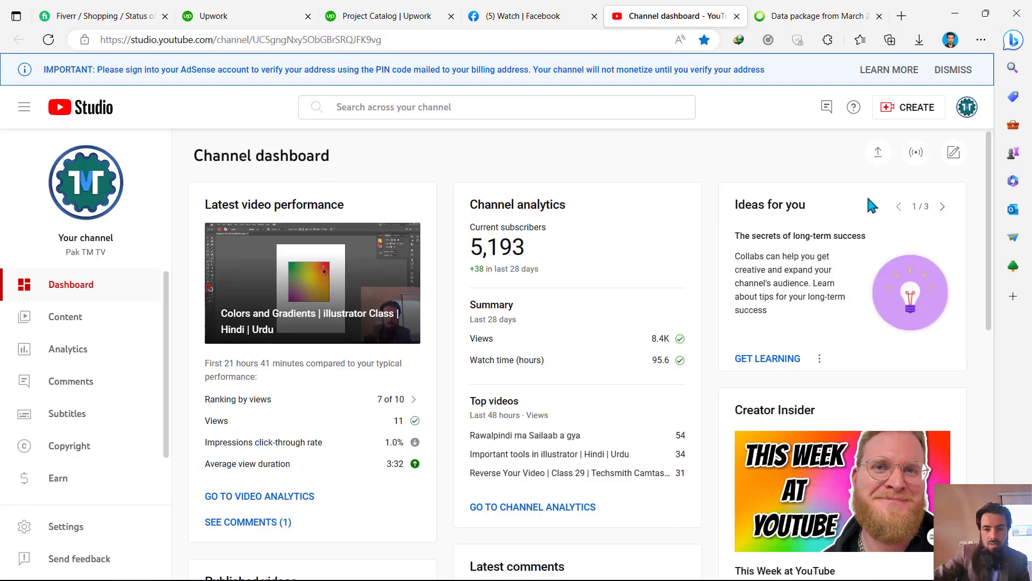
Browse the Ideas for you cards and examine the channel analytics, published videos and latest comments on the dashboard
click(941, 209)
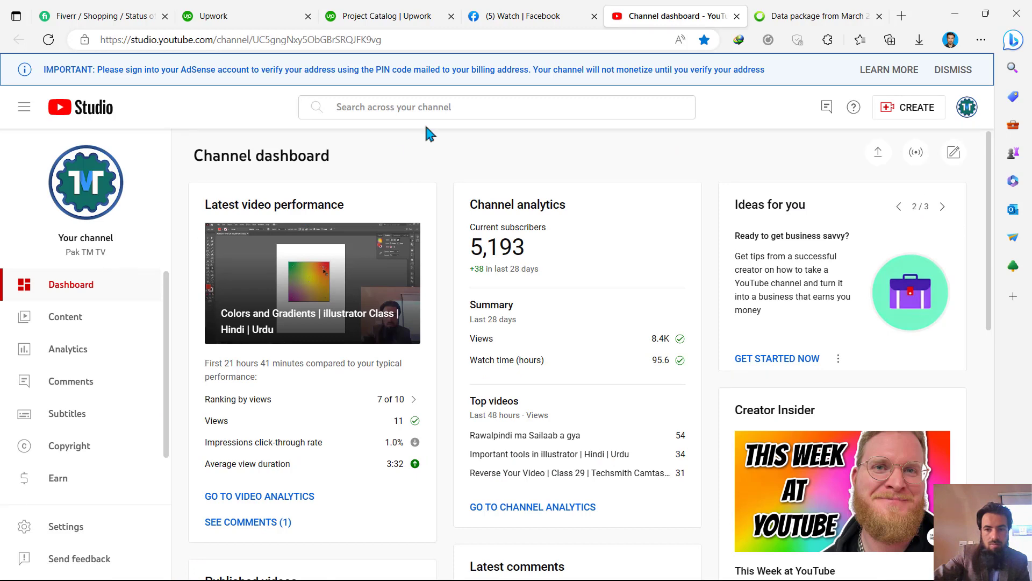
click(949, 209)
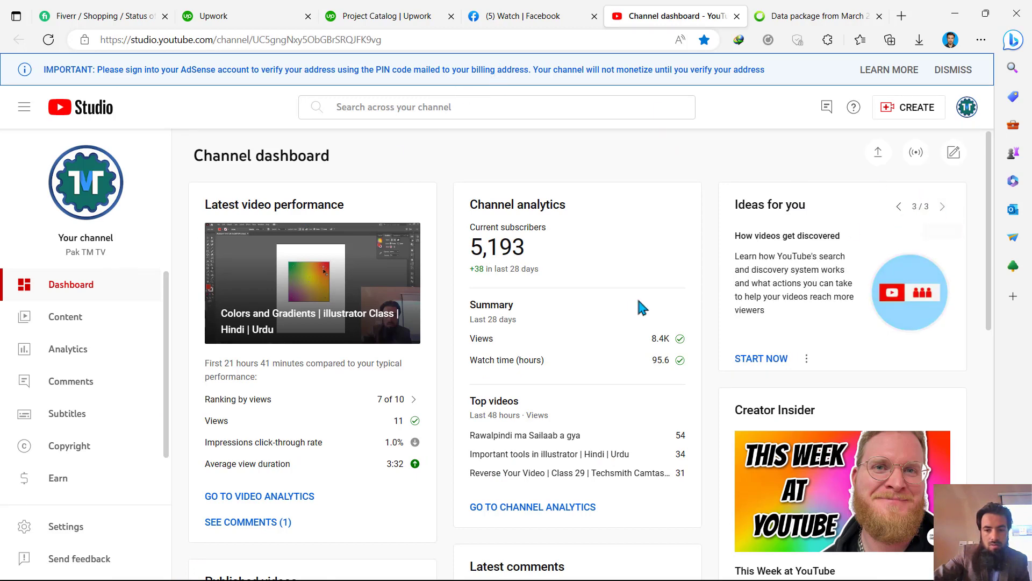
scroll(641, 307, down, 6)
scroll(865, 291, up, 4)
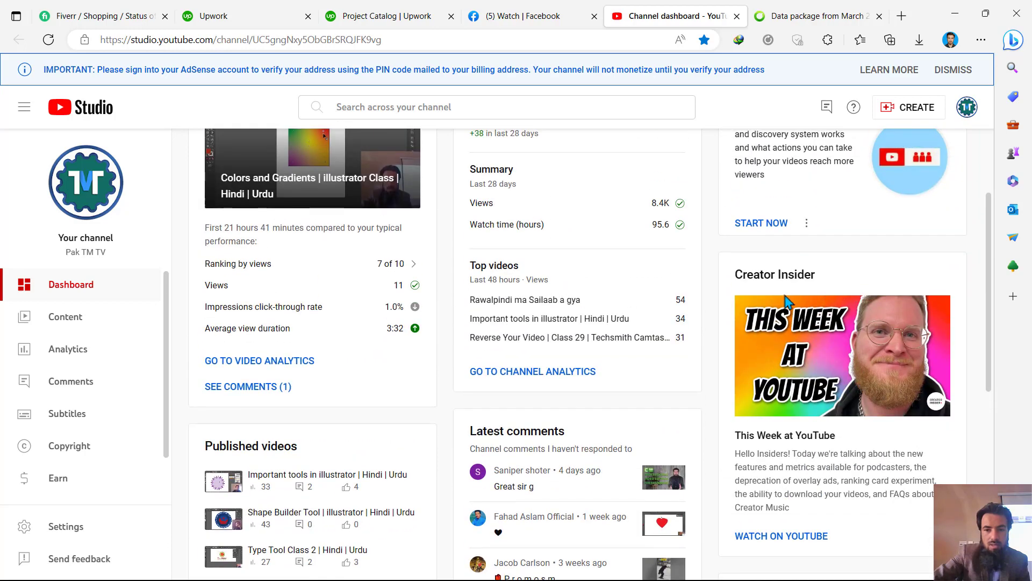
scroll(782, 300, down, 8)
scroll(758, 303, up, 10)
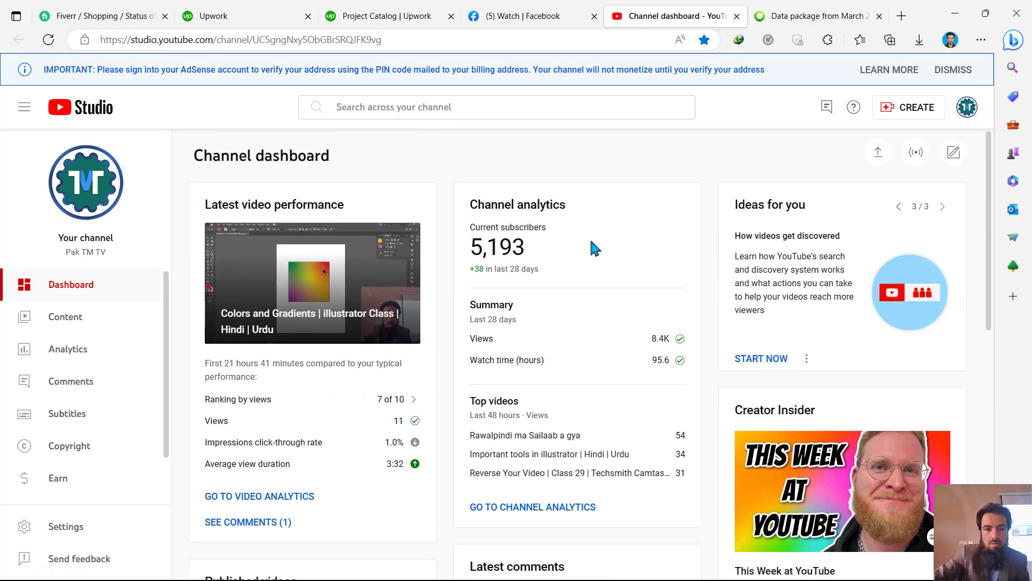
Examine the list of uploaded videos in the channel's content section
click(81, 317)
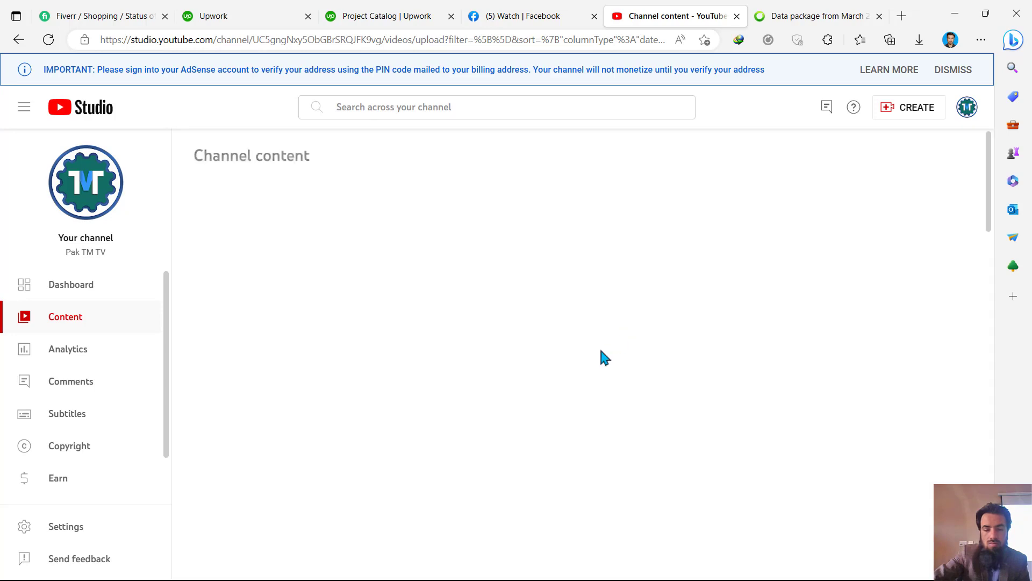
scroll(537, 328, down, 2)
scroll(485, 316, up, 1)
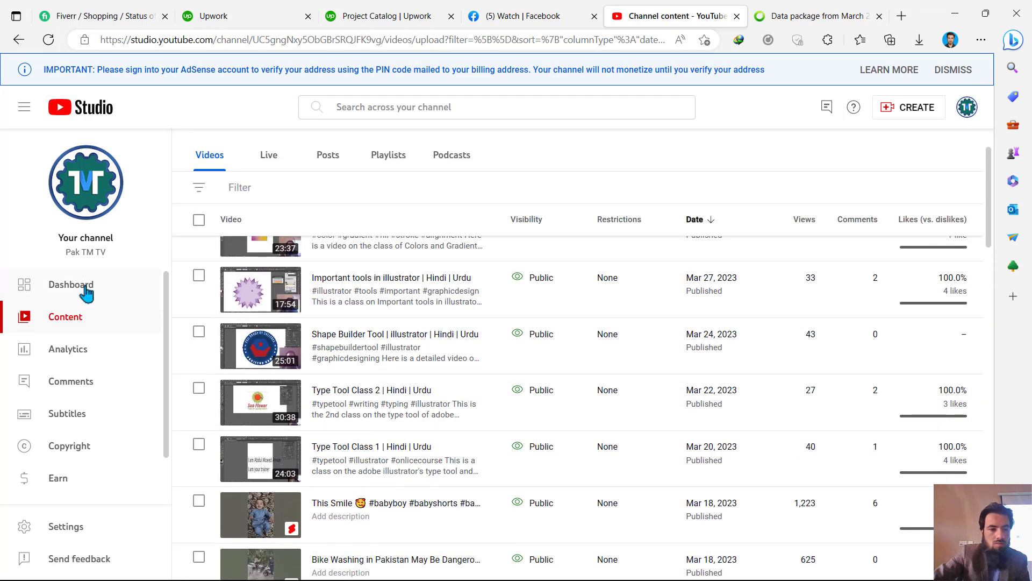
Return to the channel dashboard and review its idea cards, top videos and latest comments once more
click(83, 288)
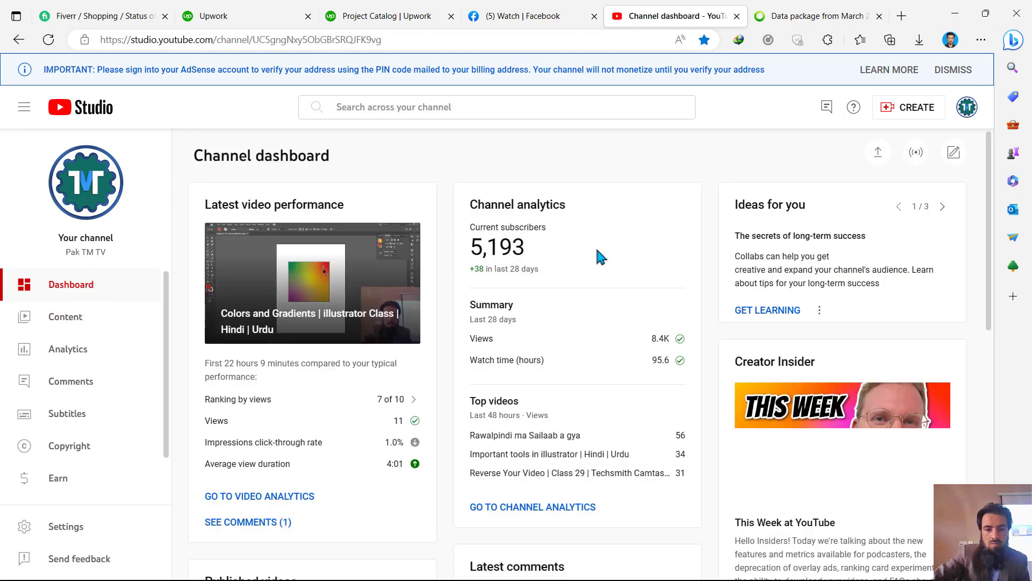
click(938, 209)
click(938, 209)
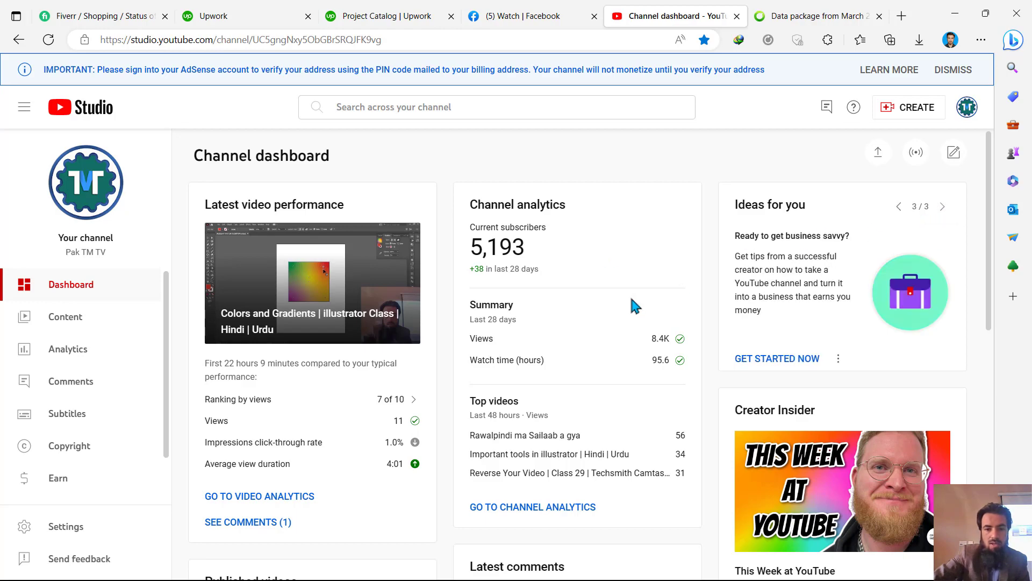
scroll(622, 323, down, 11)
scroll(622, 323, up, 8)
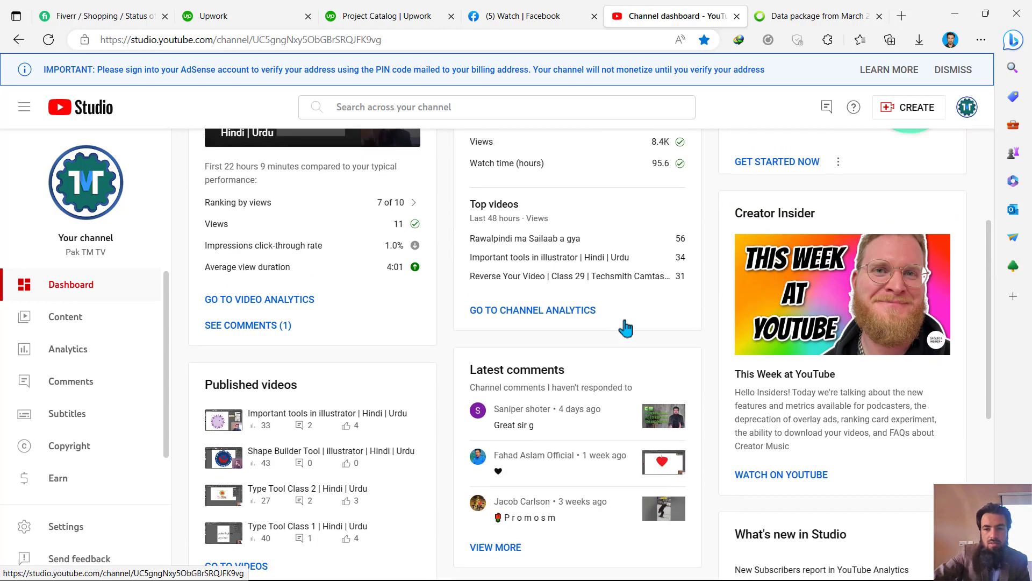
scroll(625, 328, up, 4)
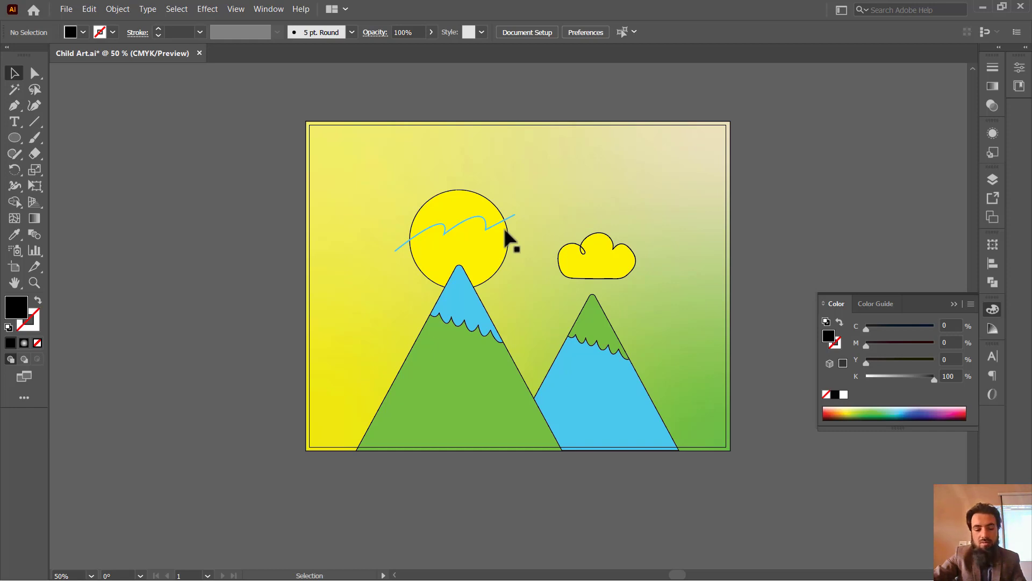
key(super)
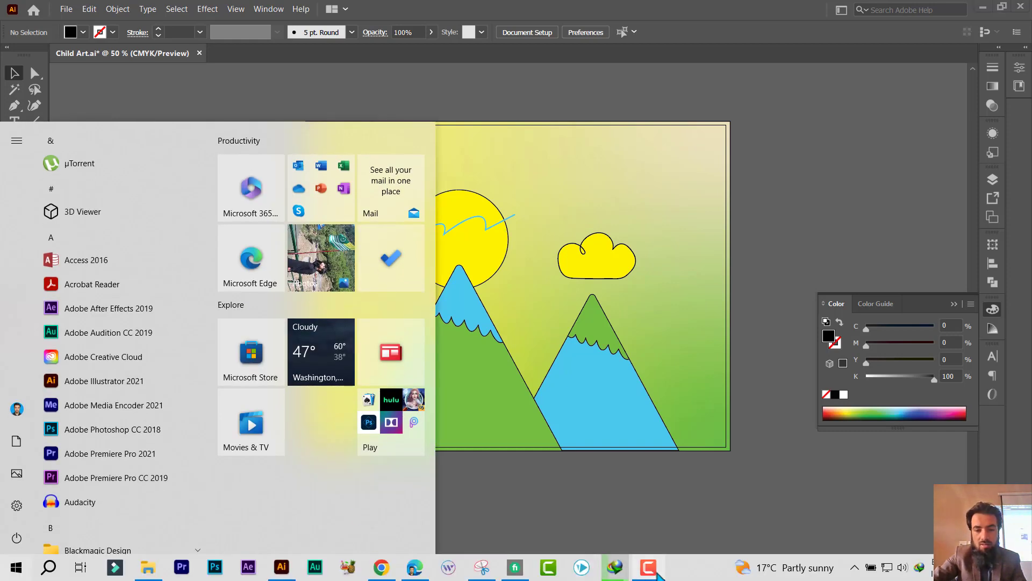